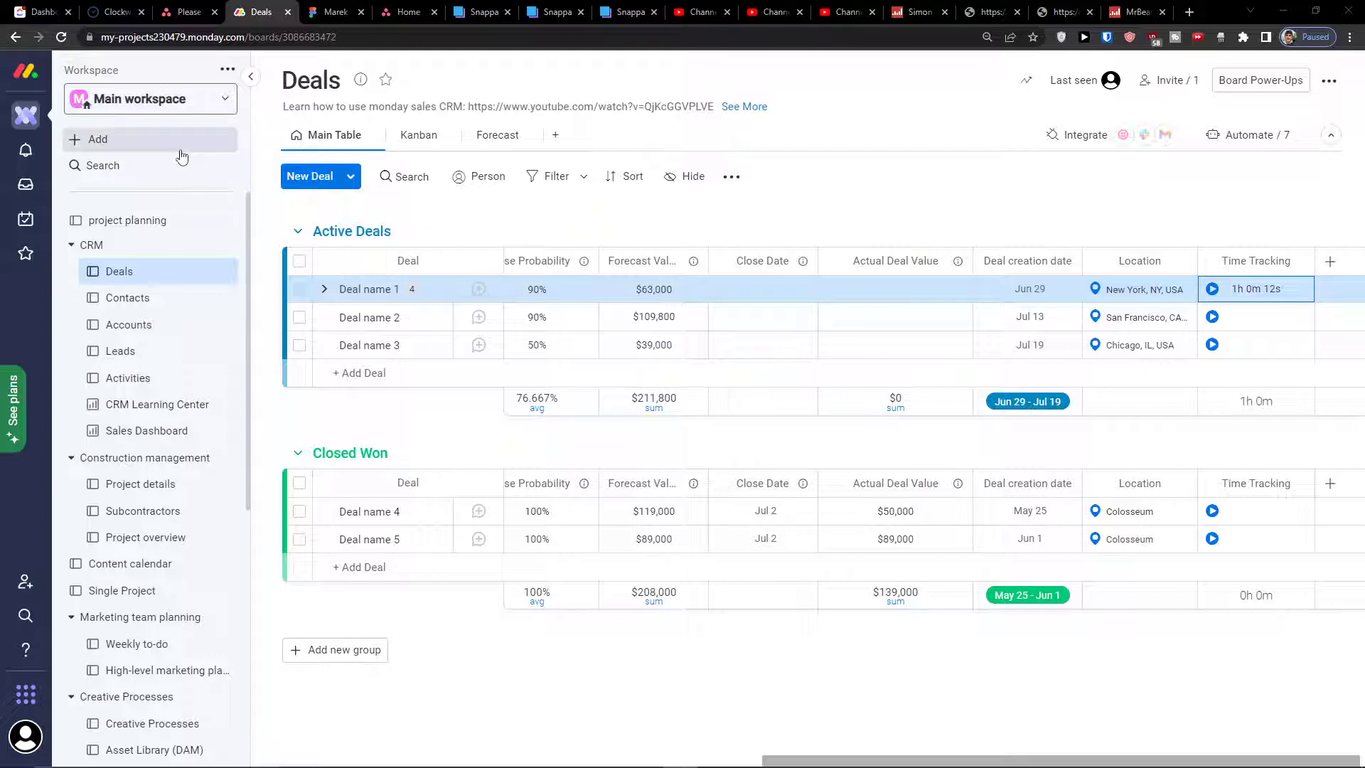
Step: Add a Dashboard view to the Deals board and place a Chart widget and a Numbers widget on it
{"action": "left_click", "coordinate": [556, 137]}
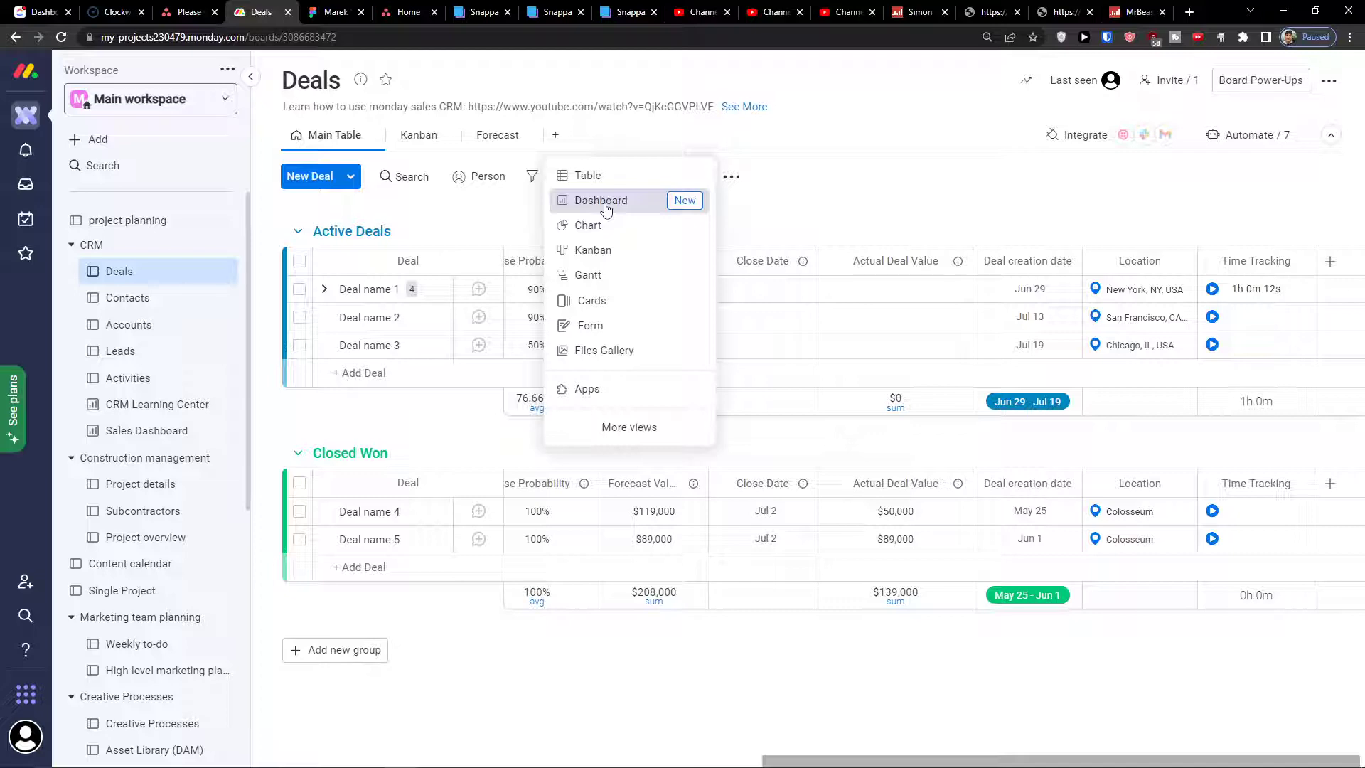
{"action": "left_click", "coordinate": [606, 207]}
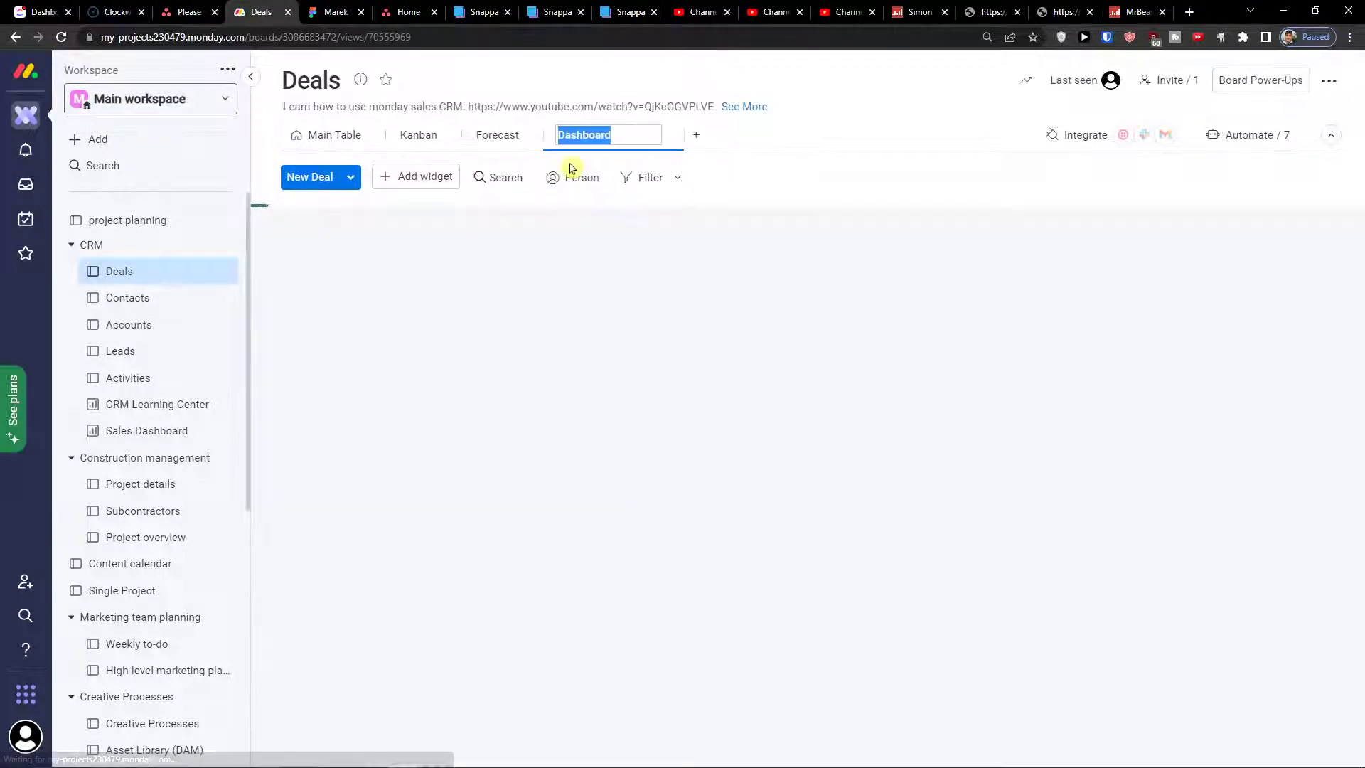
{"action": "left_click", "coordinate": [619, 271]}
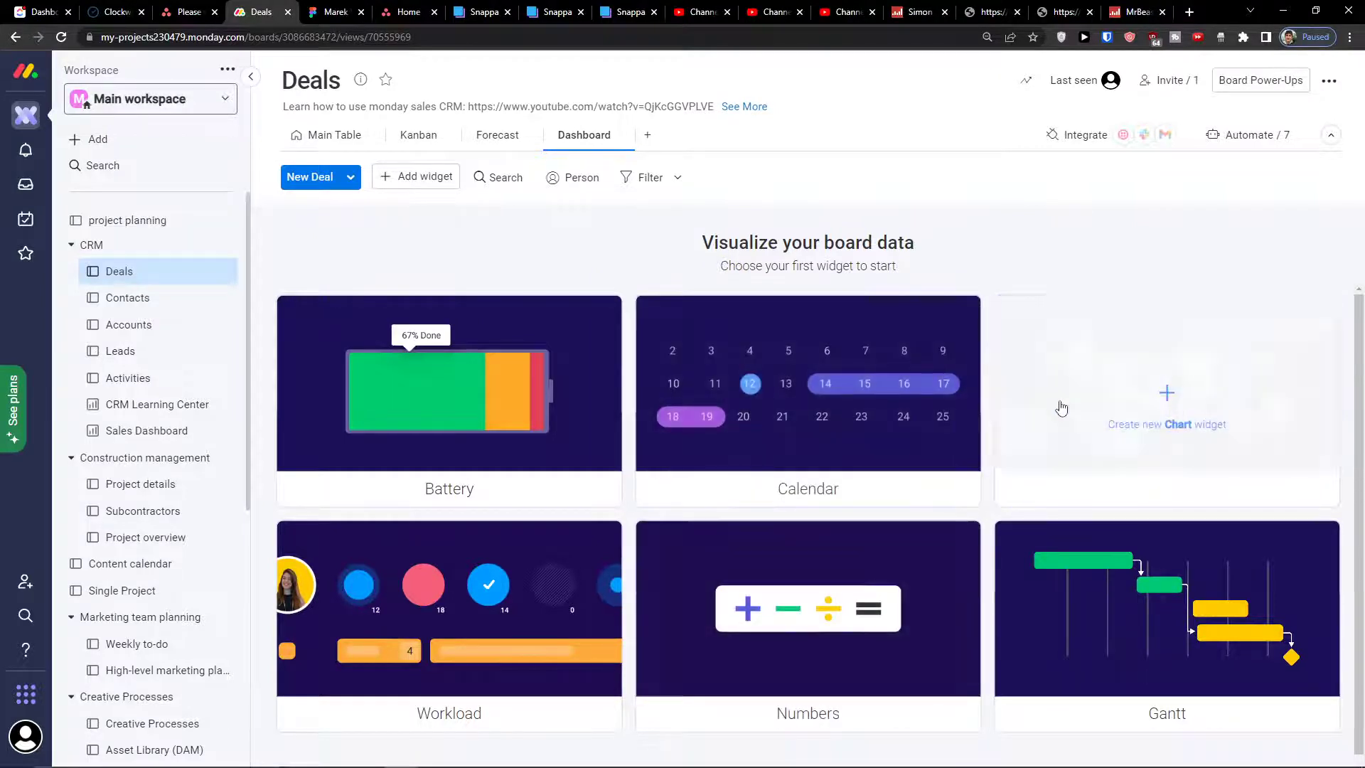
{"action": "left_click", "coordinate": [1122, 396]}
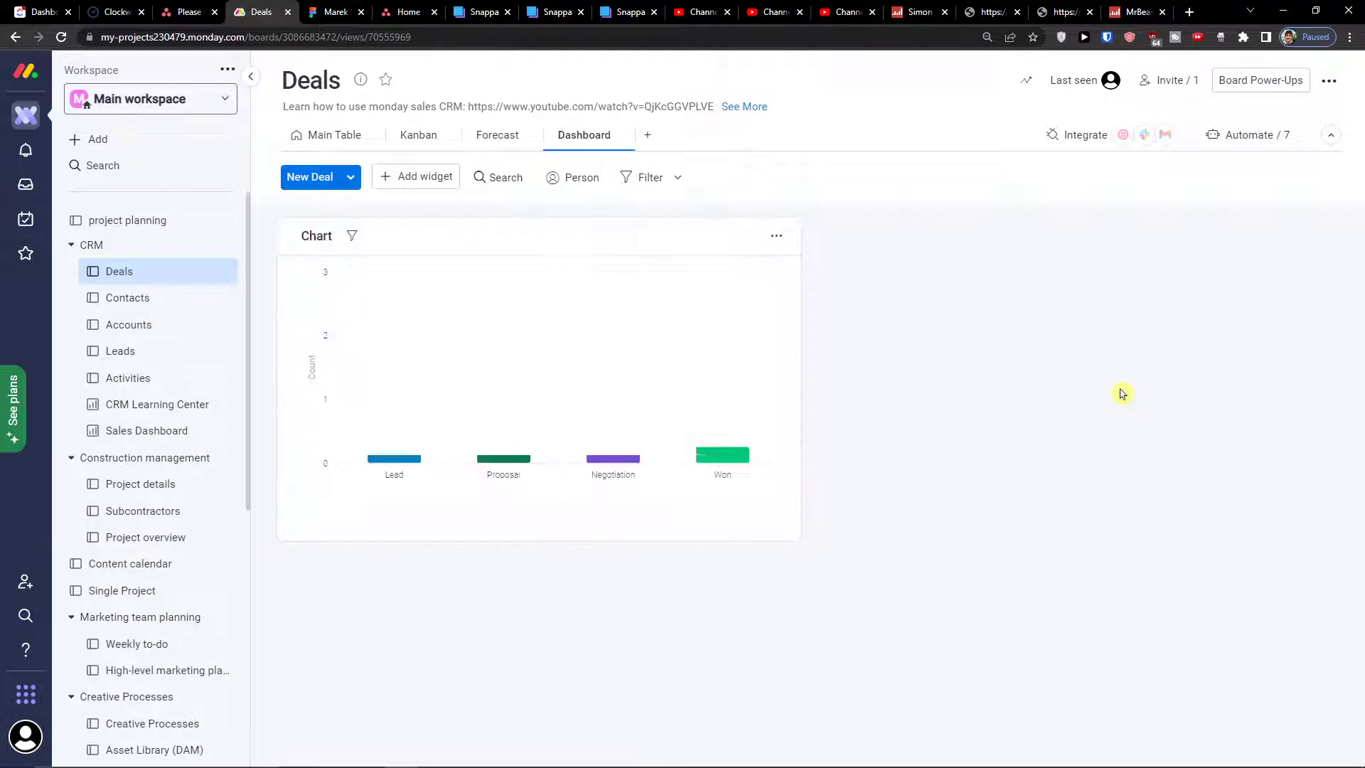
{"action": "left_click", "coordinate": [452, 175]}
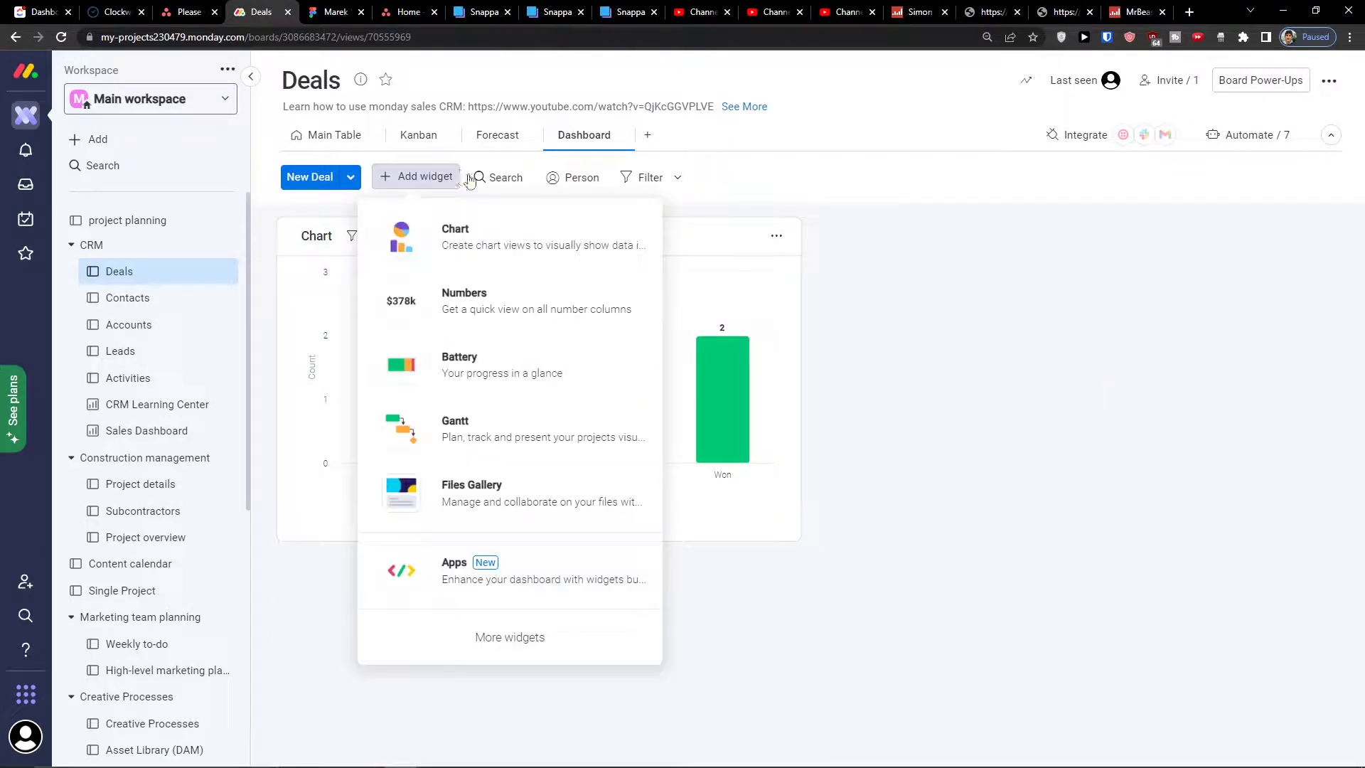
{"action": "left_click", "coordinate": [518, 327]}
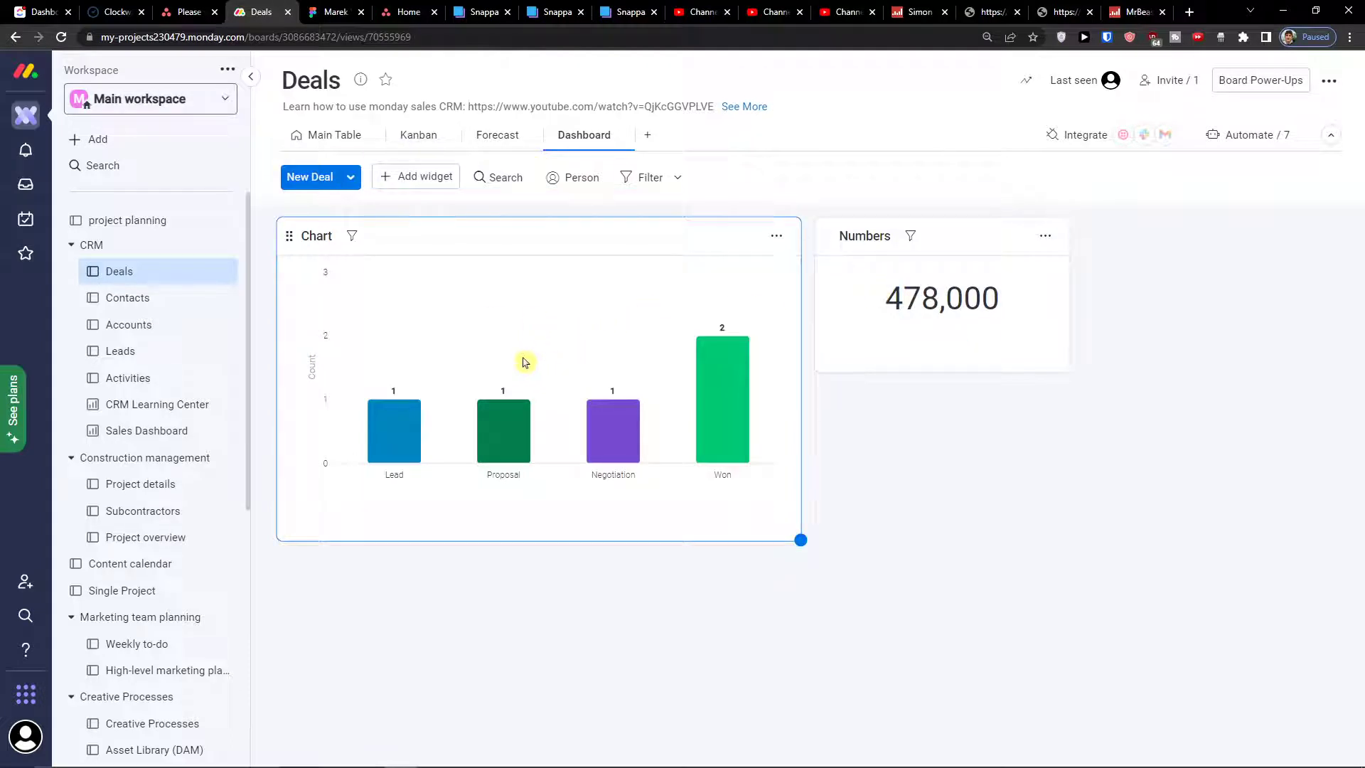
Step: Open the settings of the Chart widget and review the available chart types
{"action": "left_click", "coordinate": [776, 236]}
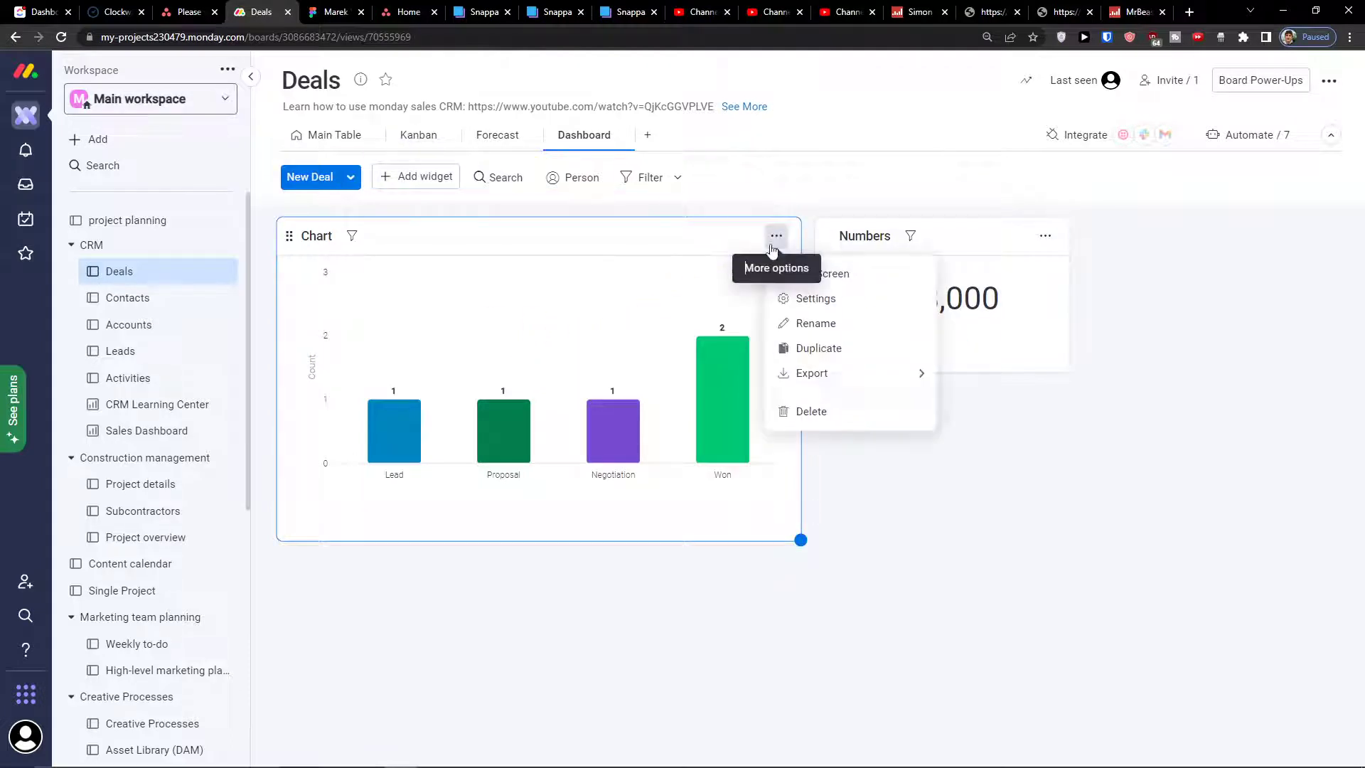
{"action": "left_click", "coordinate": [787, 298]}
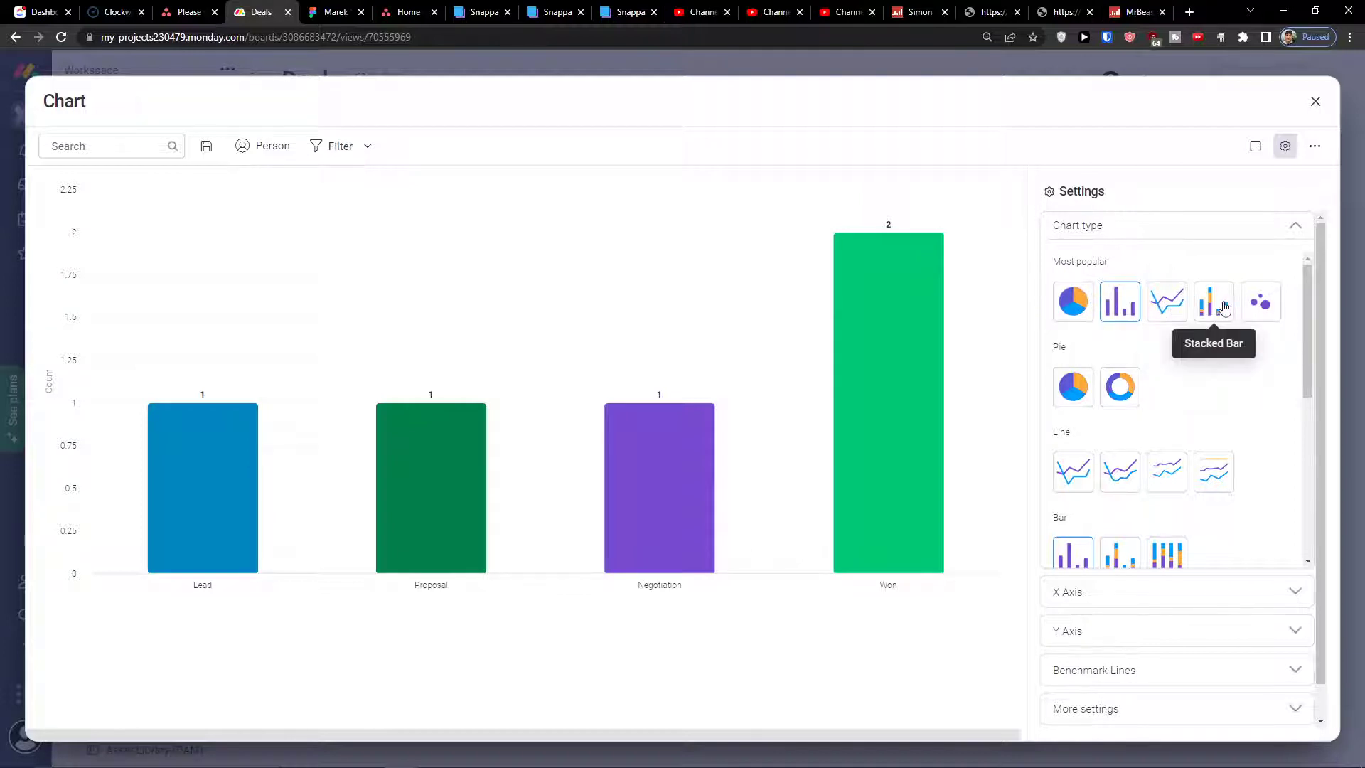
{"action": "scroll", "coordinate": [1118, 304], "scroll_direction": "down", "scroll_amount": 2}
{"action": "scroll", "coordinate": [1057, 435], "scroll_direction": "up", "scroll_amount": 2}
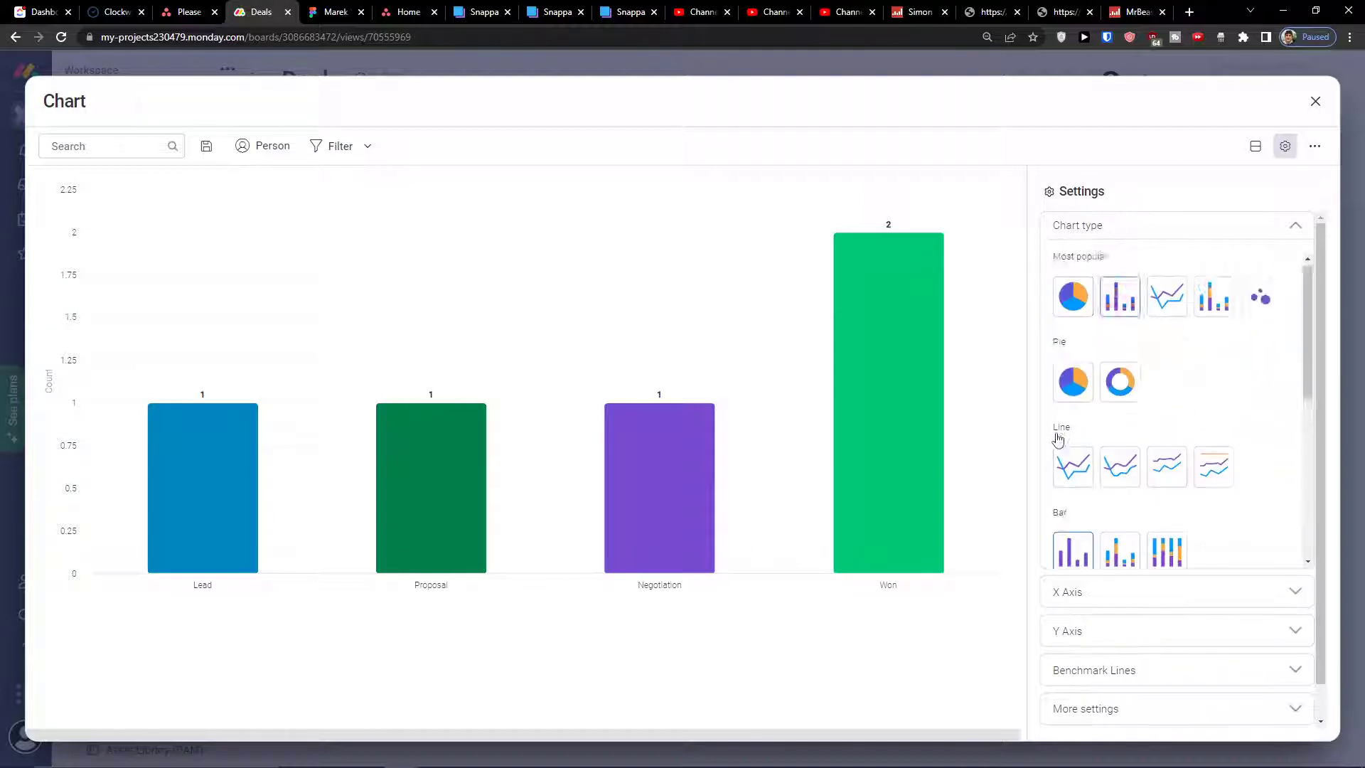
Step: Try the plain Column chart type with horizontal bars and switch back to the plain Bar type
{"action": "scroll", "coordinate": [1070, 446], "scroll_direction": "down", "scroll_amount": 4}
{"action": "left_click", "coordinate": [1072, 364]}
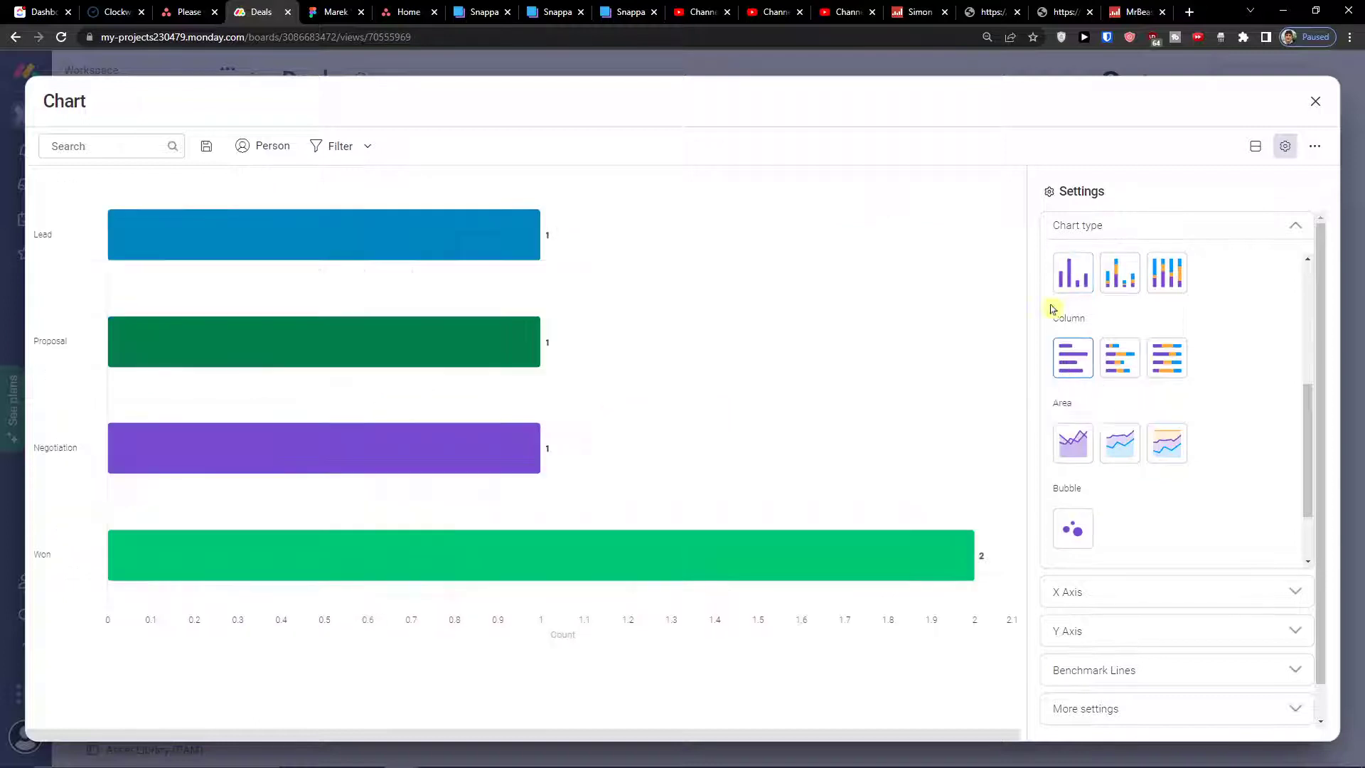
{"action": "left_click", "coordinate": [1071, 276]}
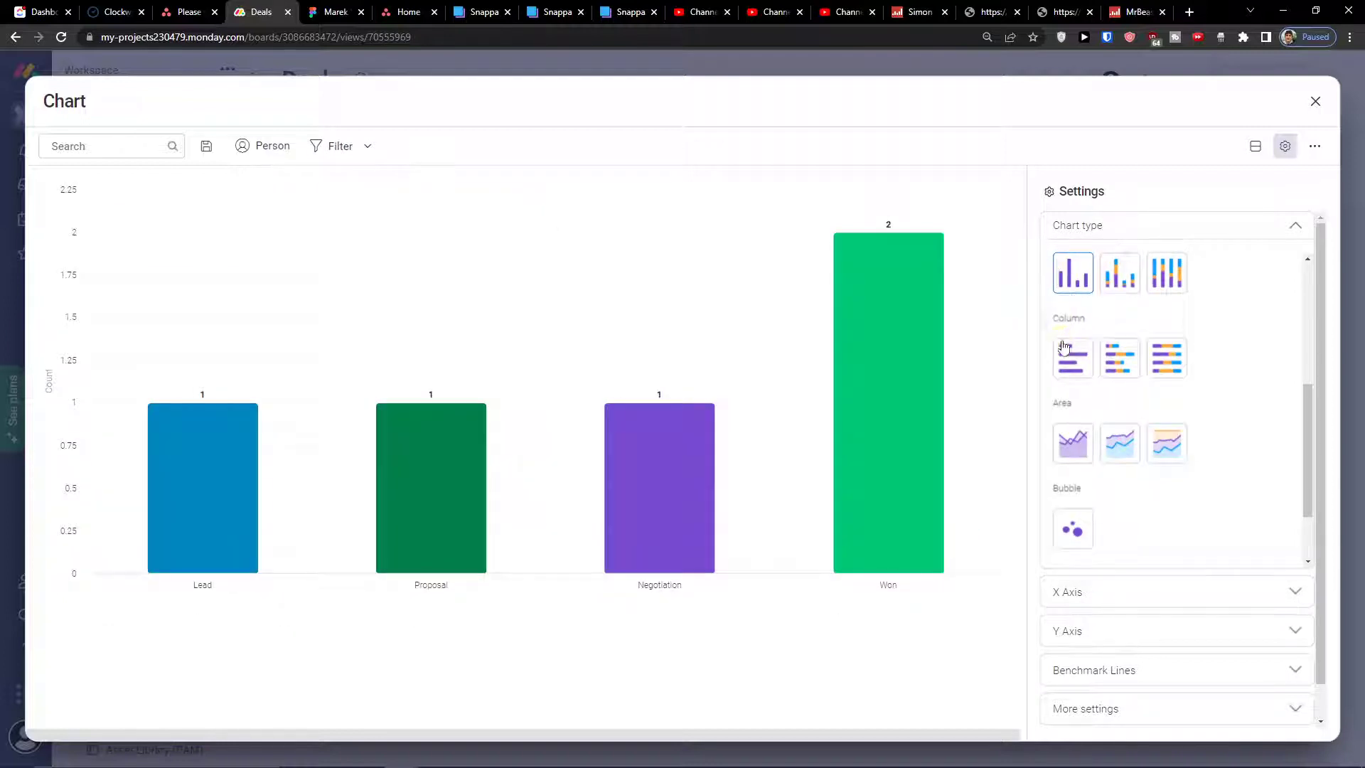
{"action": "scroll", "coordinate": [1093, 374], "scroll_direction": "up", "scroll_amount": 4}
{"action": "left_click", "coordinate": [1099, 383]}
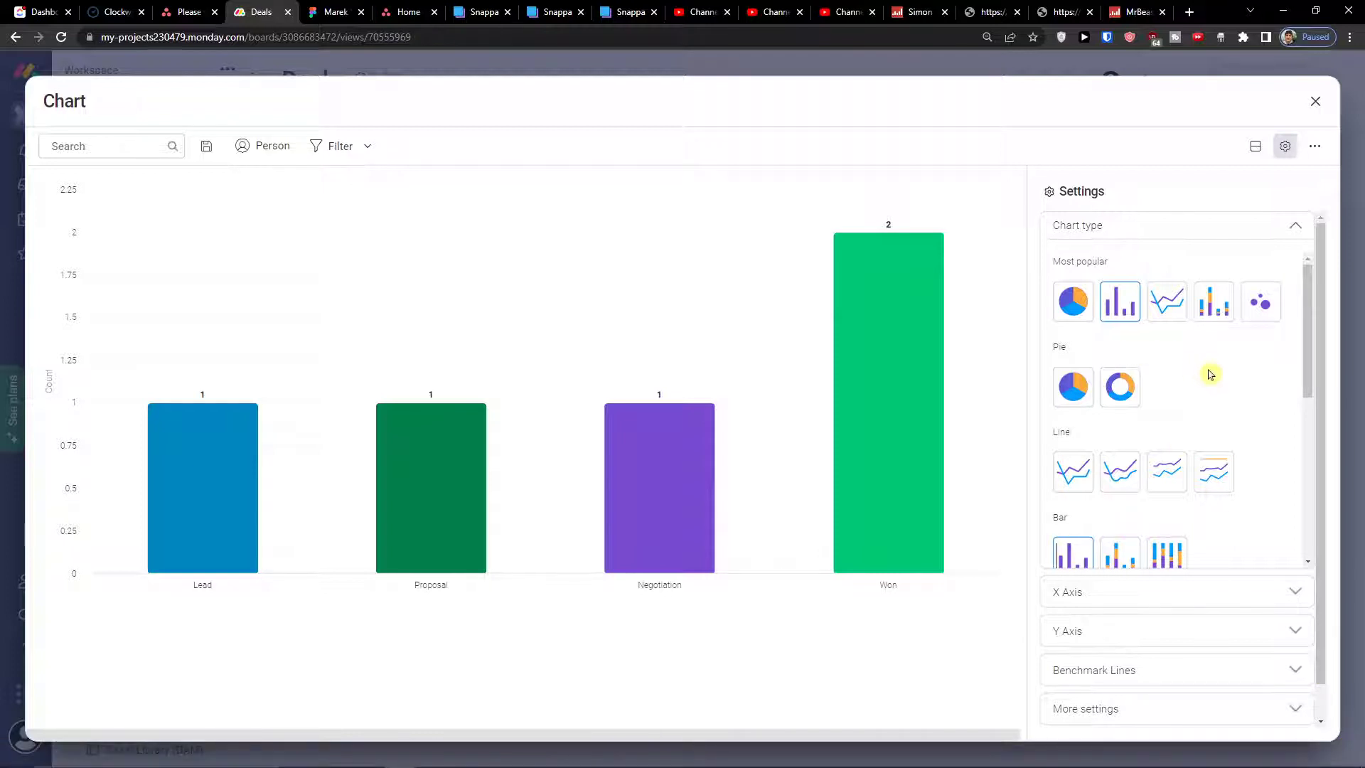
{"action": "scroll", "coordinate": [1195, 375], "scroll_direction": "down", "scroll_amount": 4}
{"action": "scroll", "coordinate": [1188, 374], "scroll_direction": "up", "scroll_amount": 4}
Step: Review the columns available for the chart's X axis and set the Deals column to Name
{"action": "left_click", "coordinate": [1167, 590]}
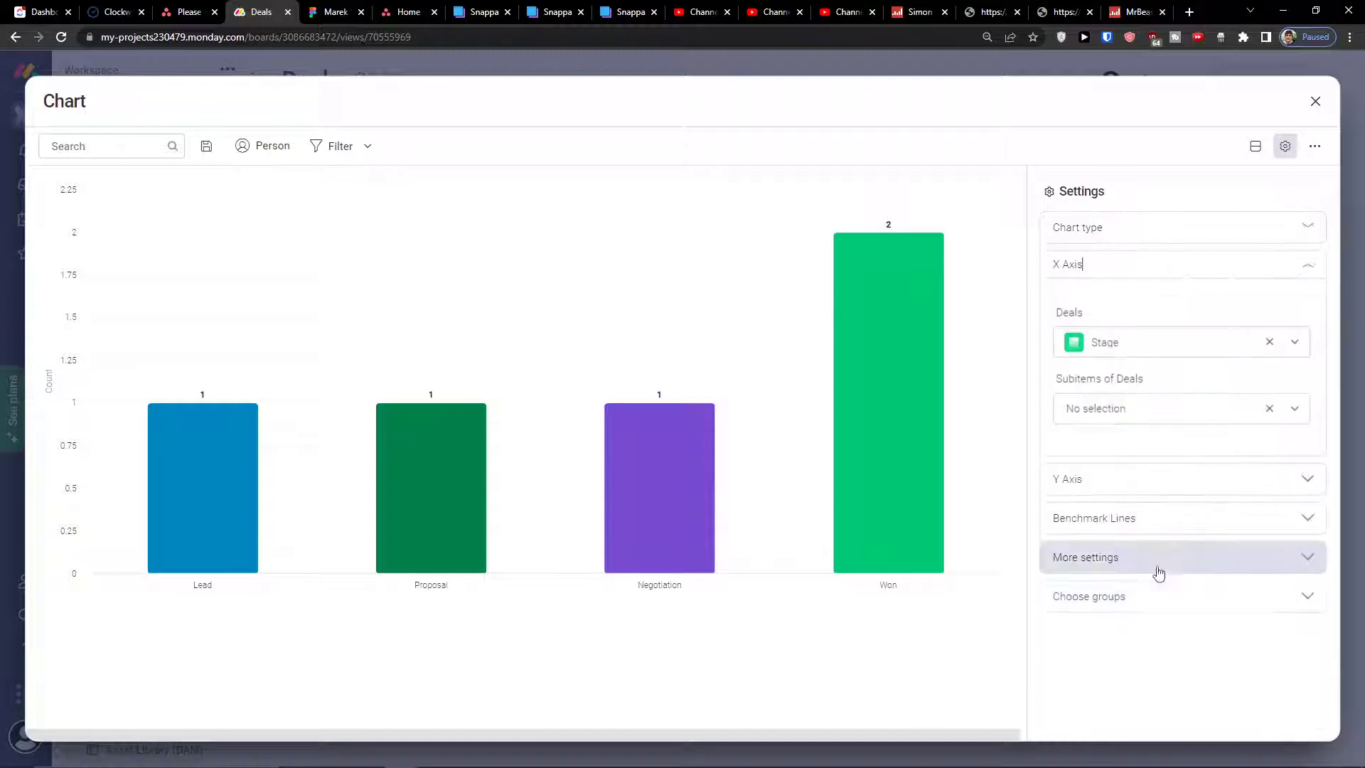
{"action": "left_click", "coordinate": [1130, 350]}
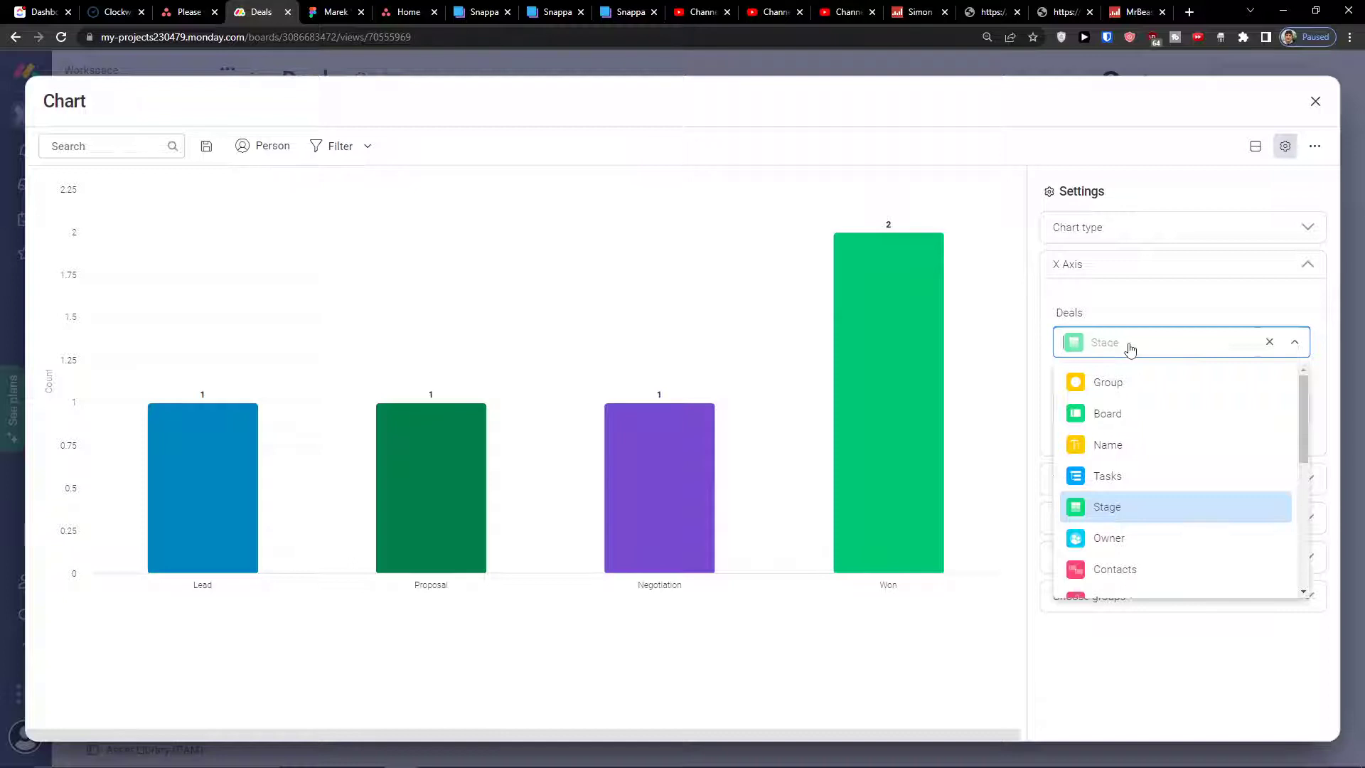
{"action": "scroll", "coordinate": [1107, 389], "scroll_direction": "down", "scroll_amount": 5}
{"action": "scroll", "coordinate": [1107, 392], "scroll_direction": "up", "scroll_amount": 5}
{"action": "scroll", "coordinate": [1108, 401], "scroll_direction": "down", "scroll_amount": 5}
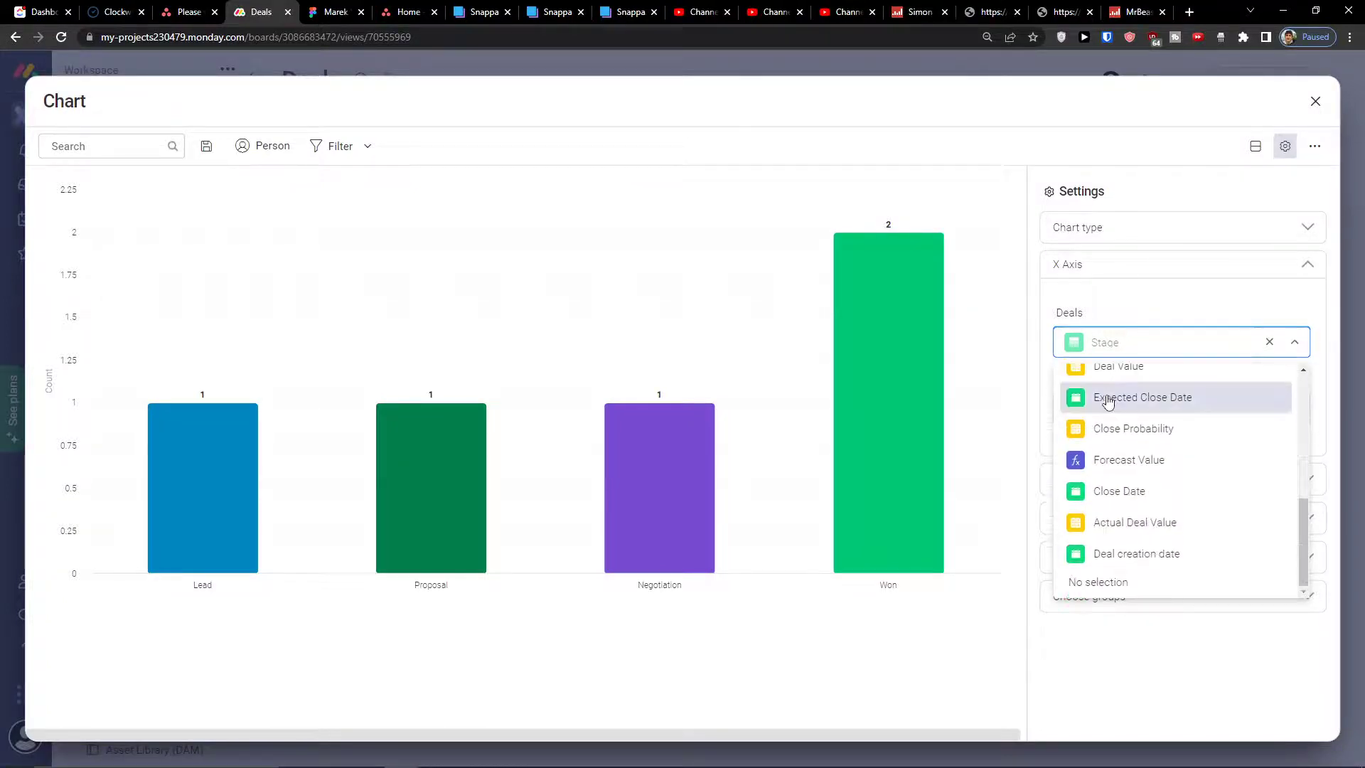
{"action": "scroll", "coordinate": [1107, 402], "scroll_direction": "up", "scroll_amount": 5}
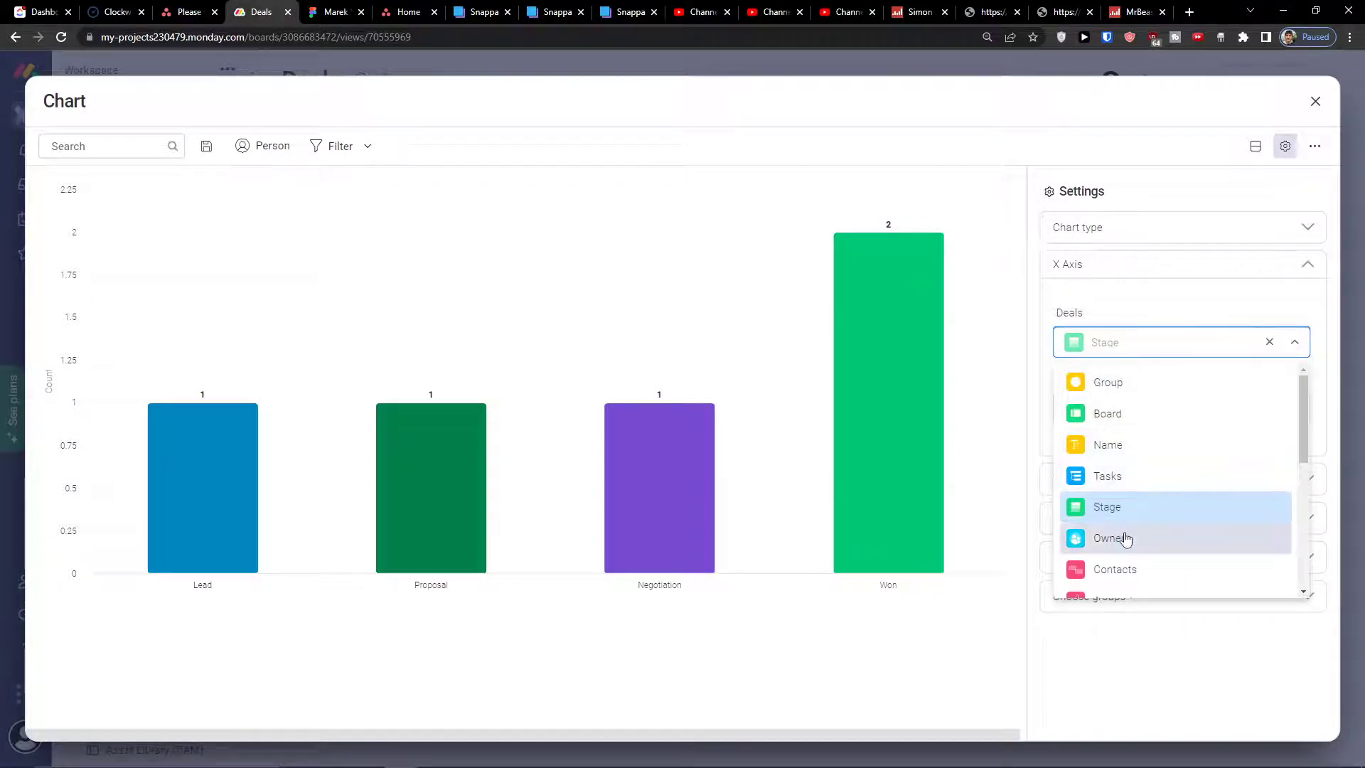
{"action": "scroll", "coordinate": [1126, 536], "scroll_direction": "down", "scroll_amount": 5}
{"action": "scroll", "coordinate": [1125, 501], "scroll_direction": "down", "scroll_amount": 1}
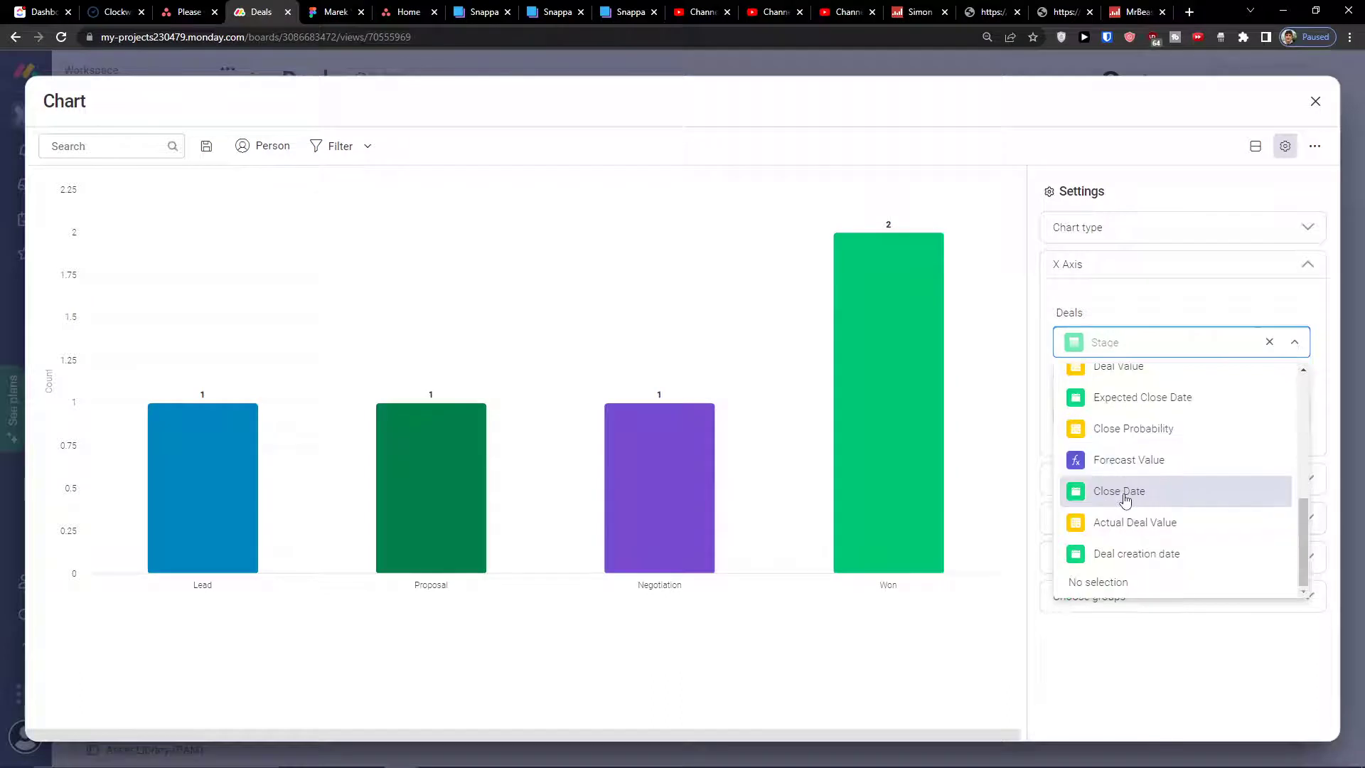
{"action": "scroll", "coordinate": [1127, 493], "scroll_direction": "up", "scroll_amount": 5}
{"action": "left_click", "coordinate": [1108, 446]}
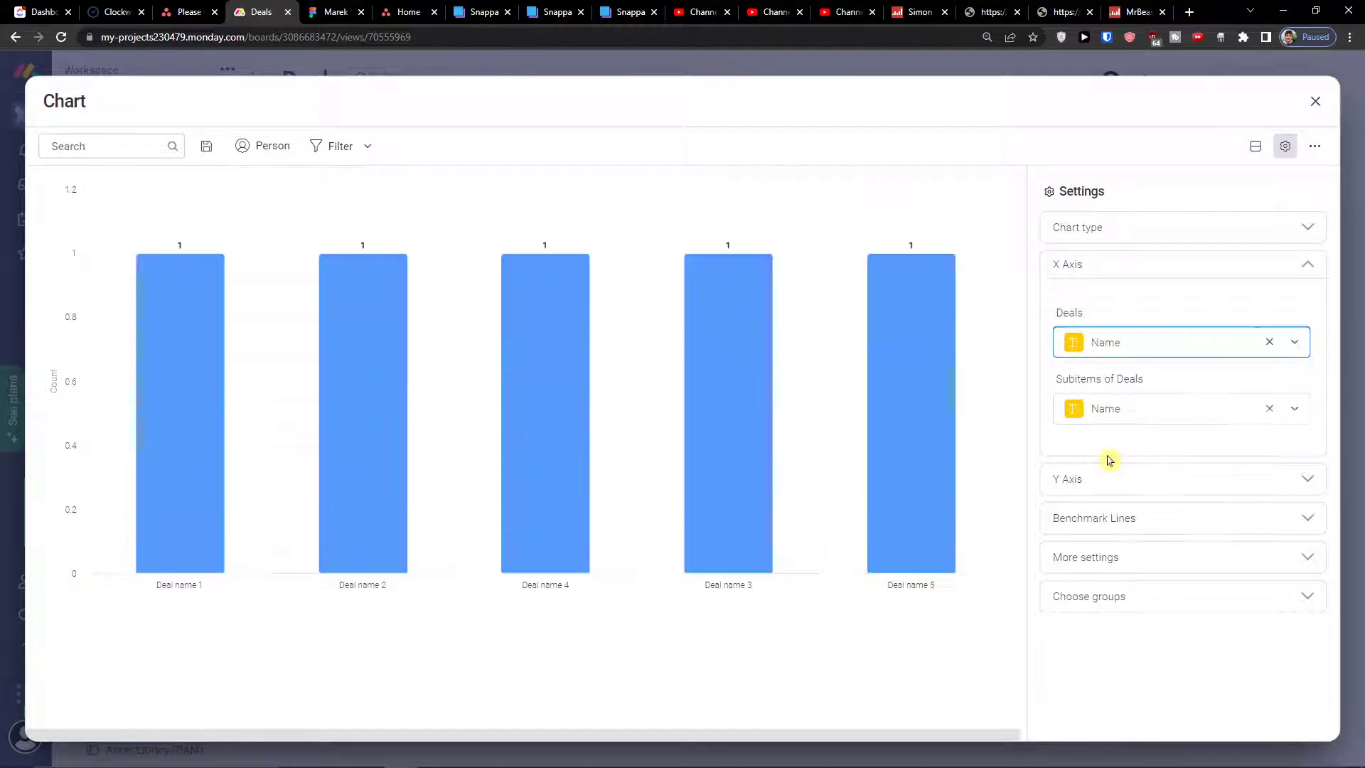
Step: Try Group, Tasks and Owner in turn as the Deals column on the chart's X axis
{"action": "left_click", "coordinate": [1134, 348]}
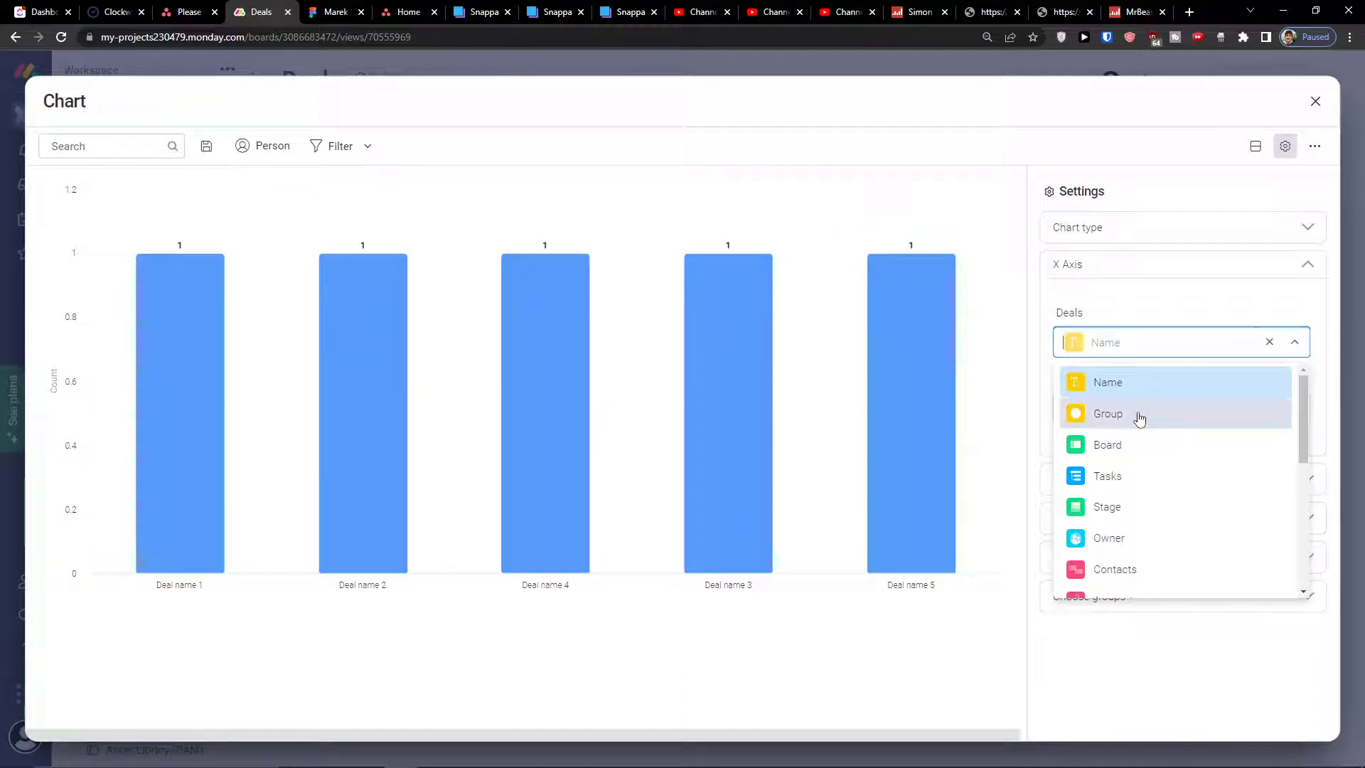
{"action": "left_click", "coordinate": [1137, 410]}
{"action": "left_click", "coordinate": [1141, 402]}
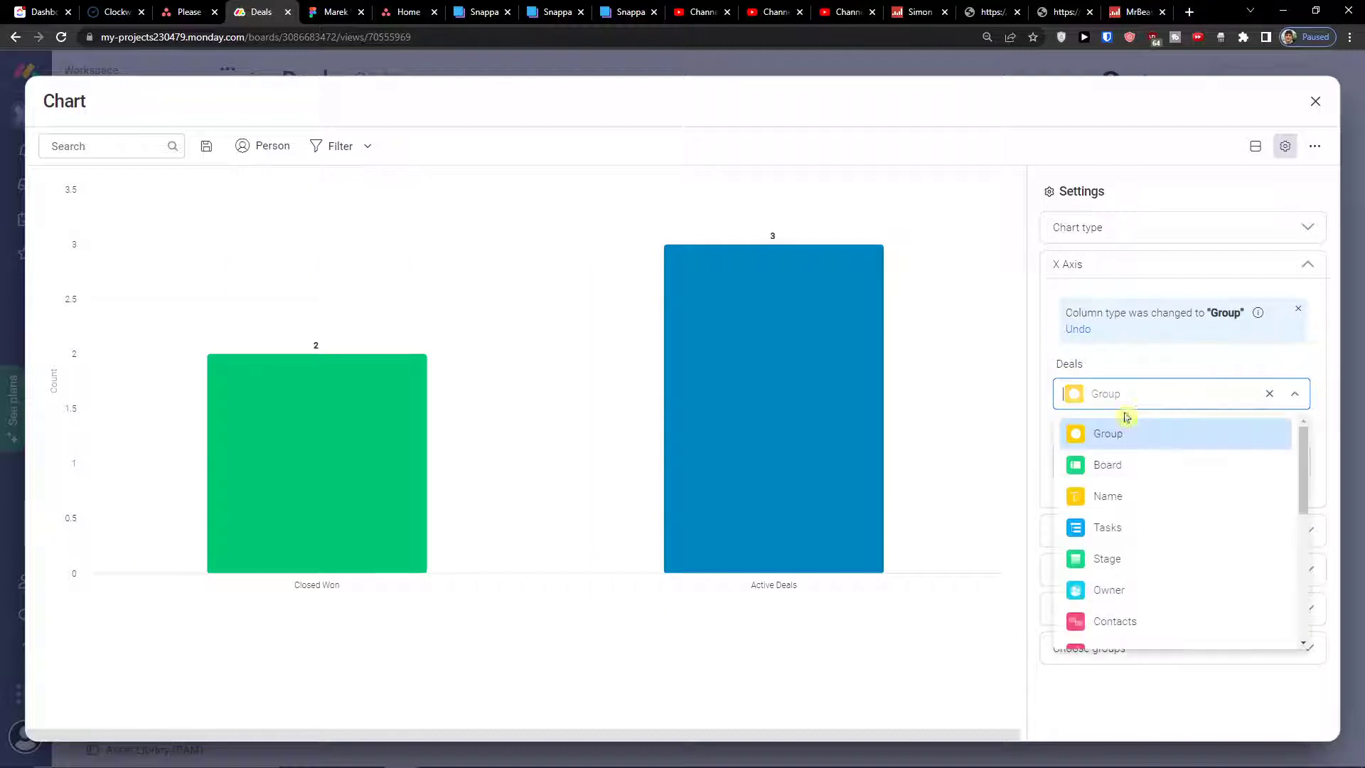
{"action": "left_click", "coordinate": [1108, 525]}
{"action": "left_click", "coordinate": [1098, 393]}
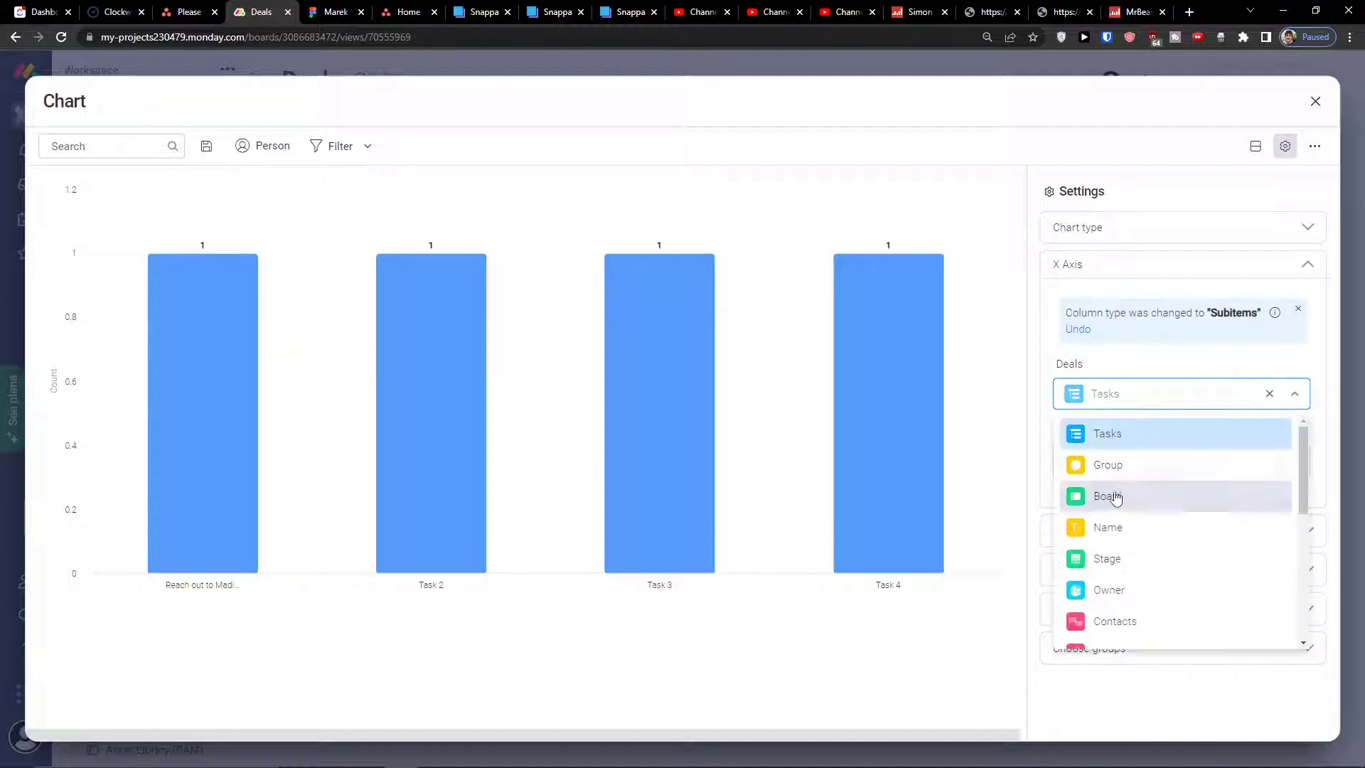
{"action": "left_click", "coordinate": [1123, 590]}
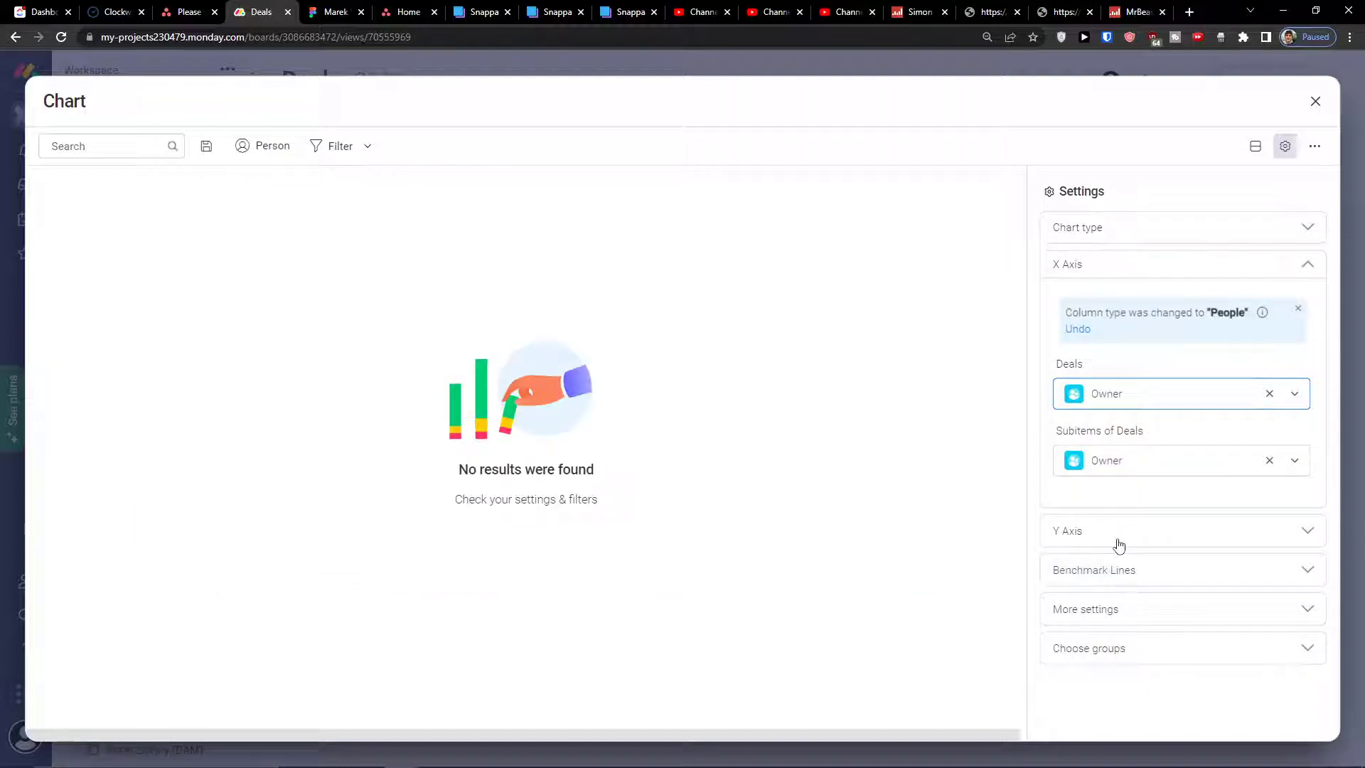
Step: Set the chart's X axis to Group and plot Deal Value instead of Count items on the Y axis
{"action": "left_click", "coordinate": [1124, 405]}
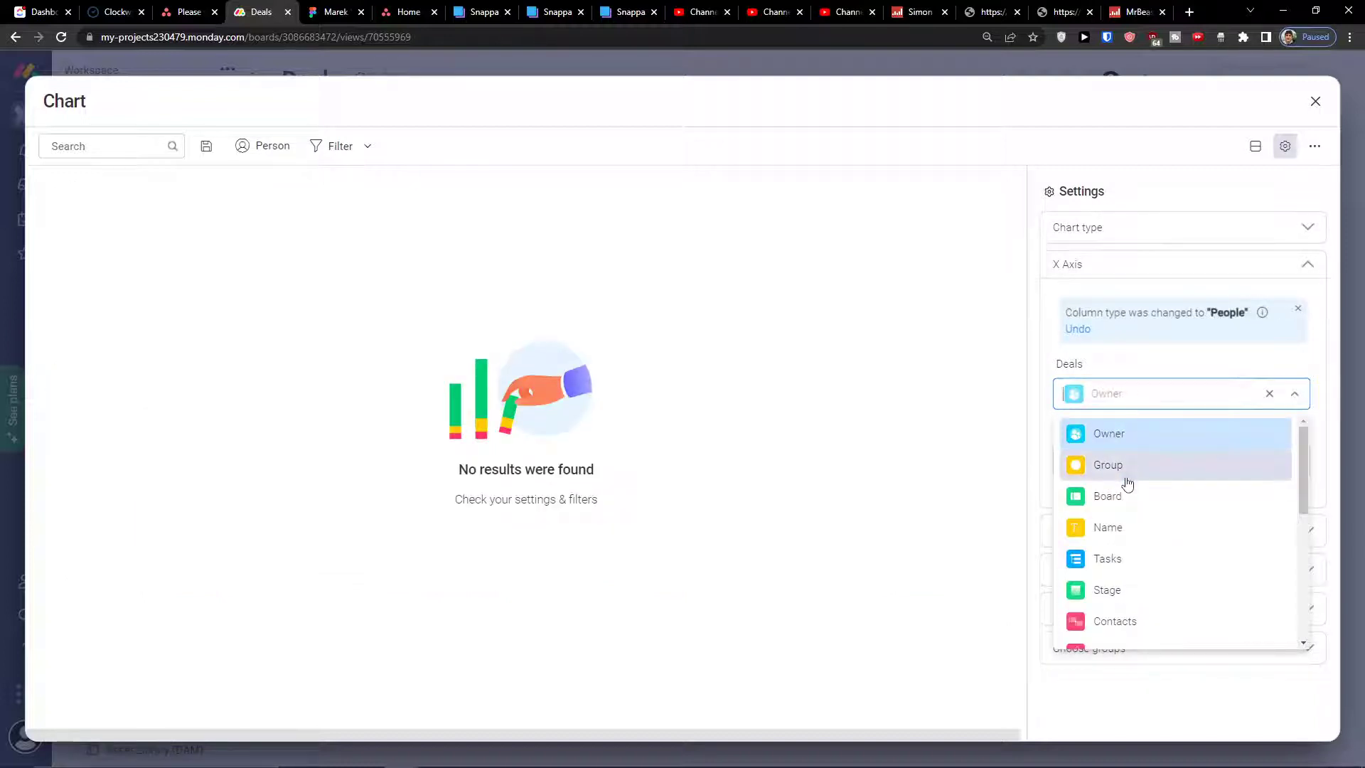
{"action": "left_click", "coordinate": [1126, 478]}
{"action": "left_click", "coordinate": [1124, 529]}
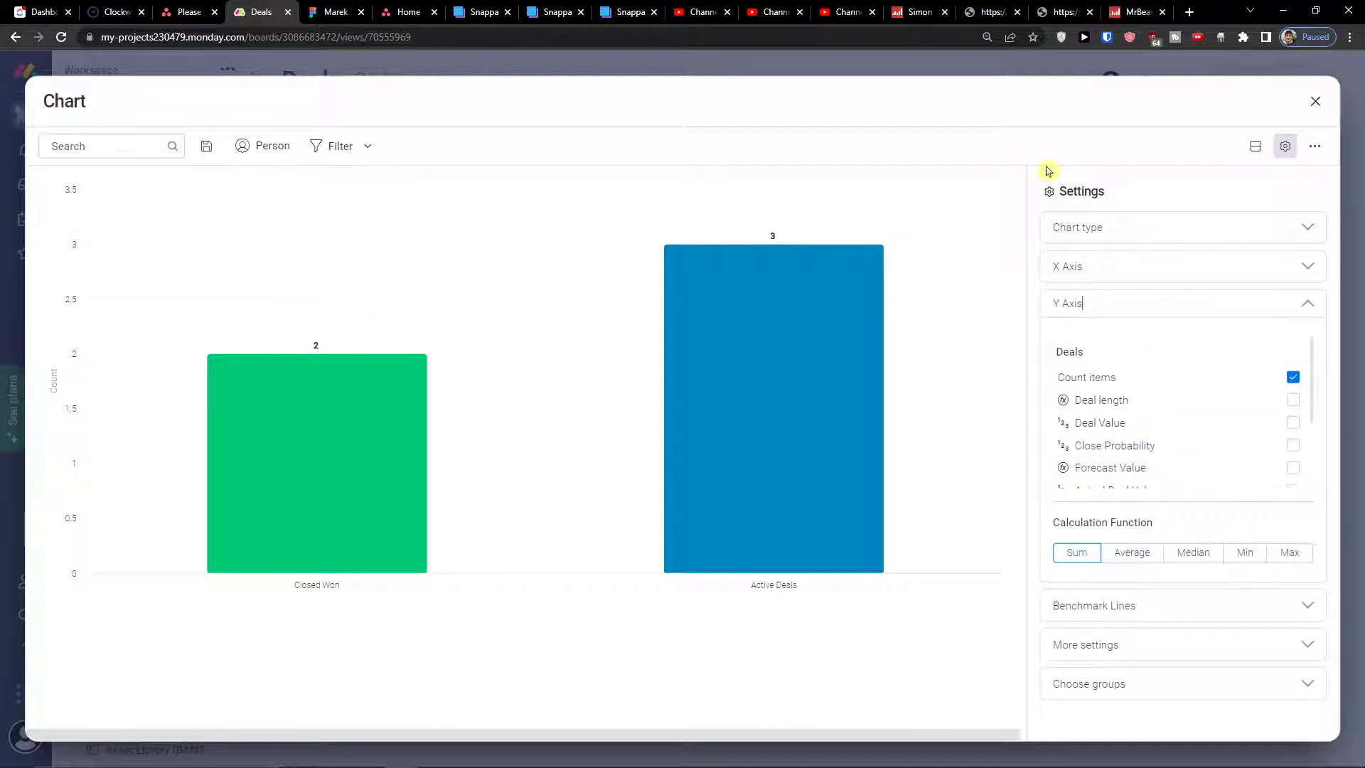
{"action": "left_click", "coordinate": [1294, 378]}
{"action": "left_click", "coordinate": [1293, 422]}
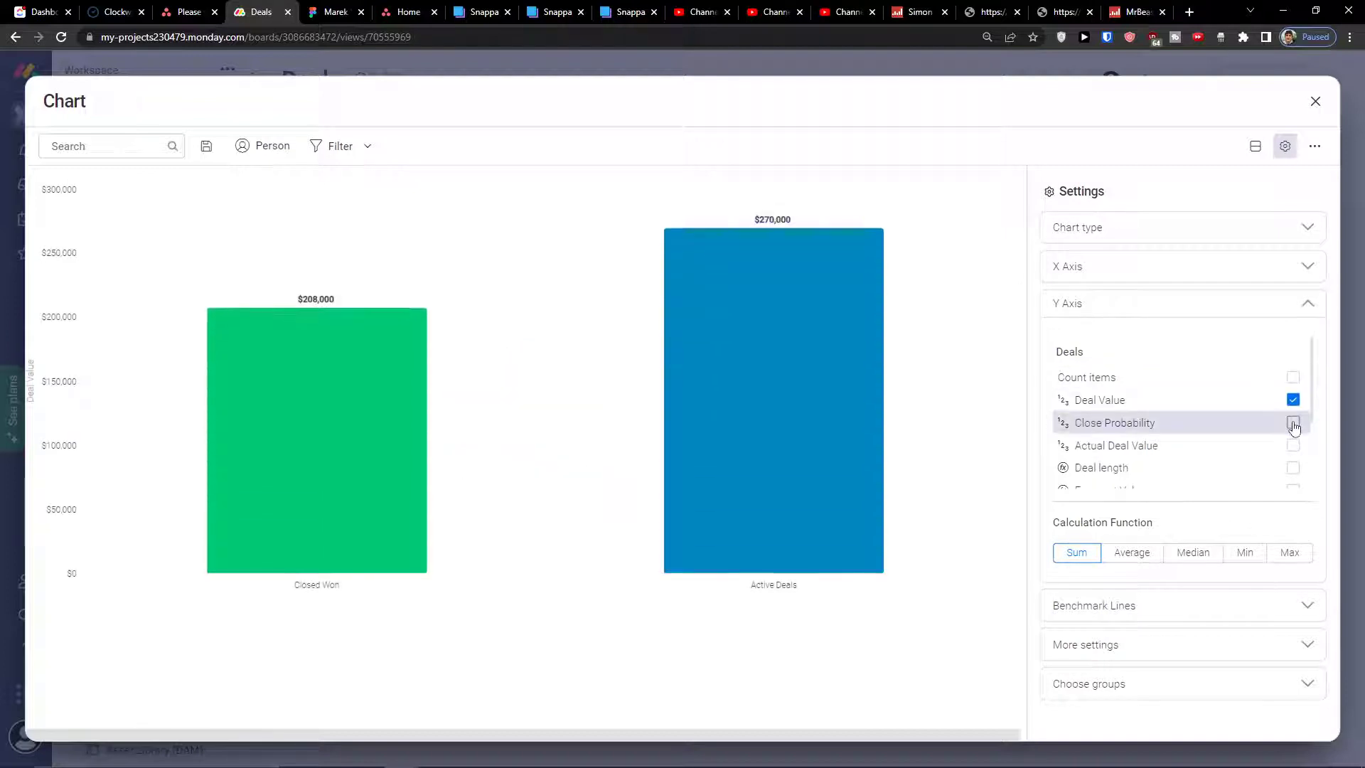
{"action": "mouse_move", "coordinate": [253, 460]}
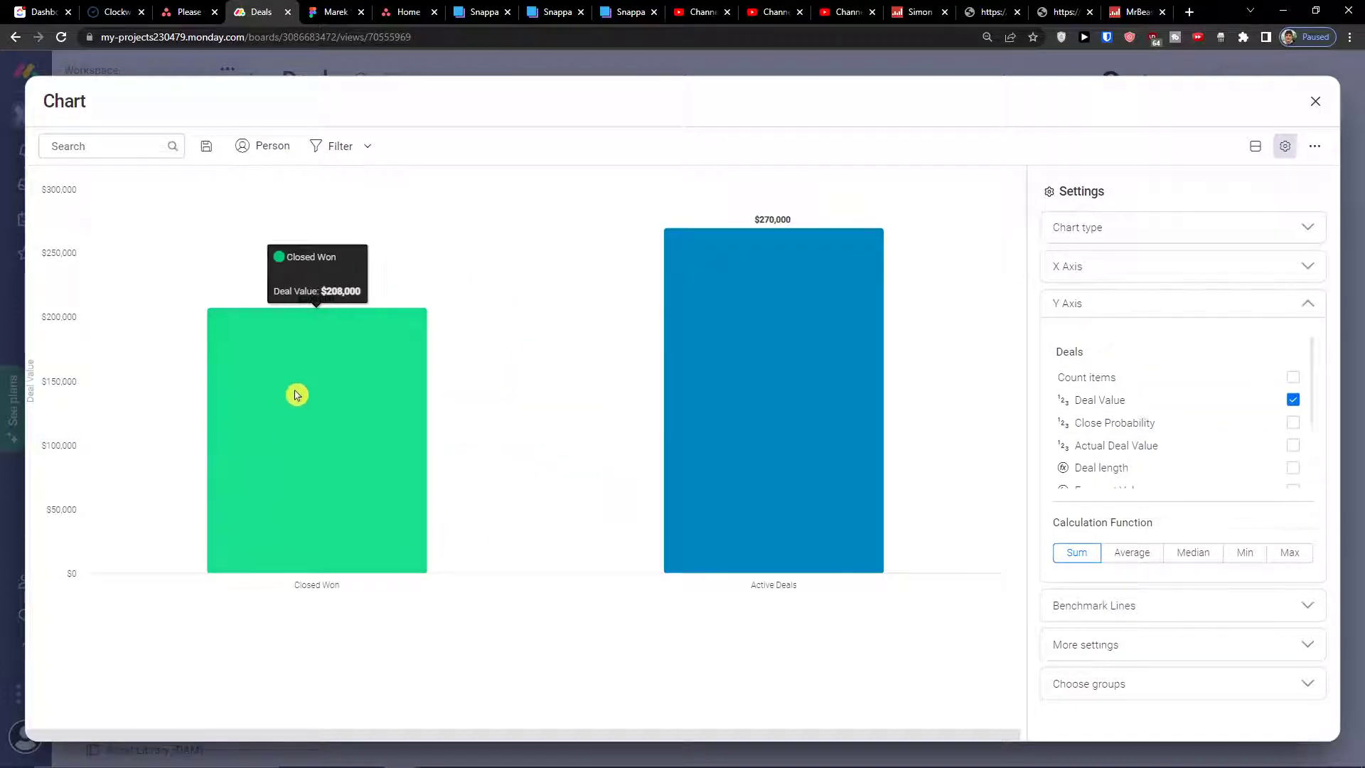
{"action": "mouse_move", "coordinate": [840, 360]}
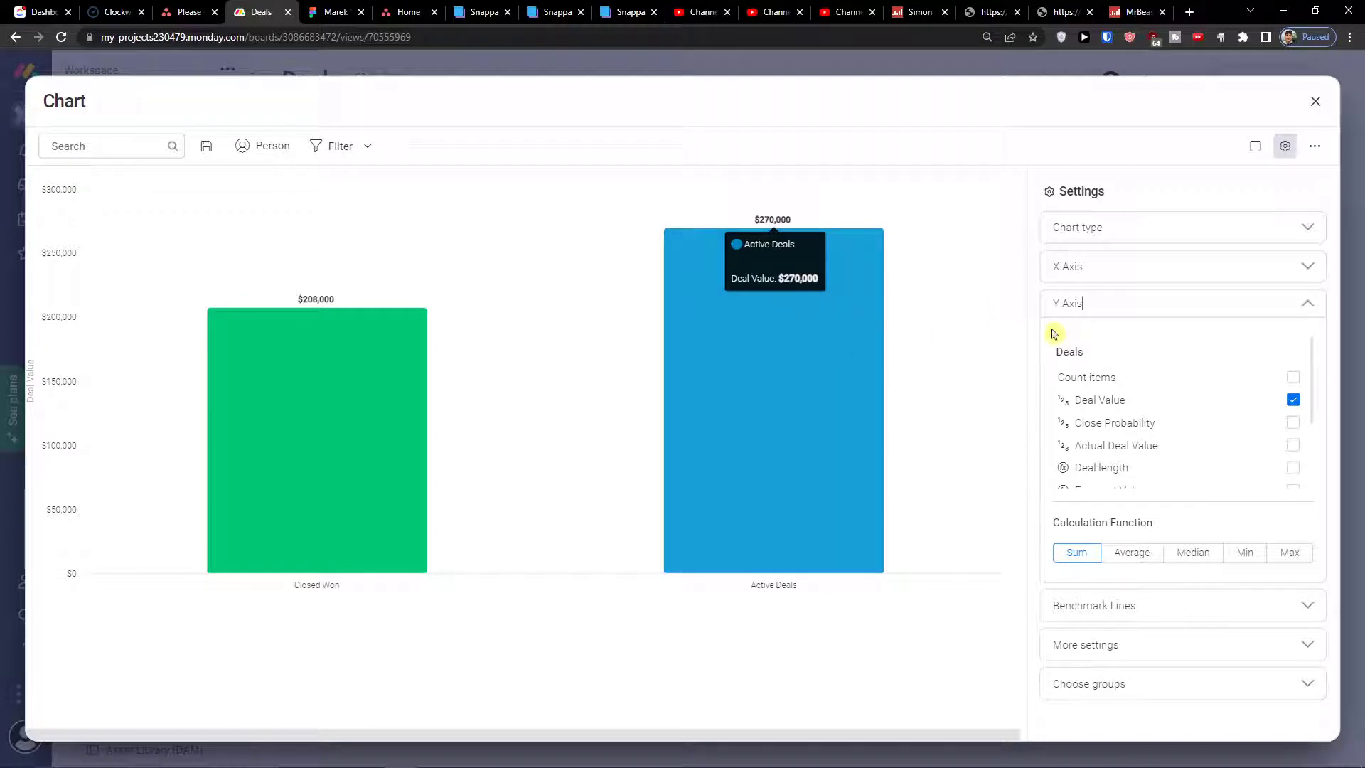
Step: Dismiss the feedback survey and add an orange benchmark line at 100000 labelled "To be profitable" to the chart
{"action": "left_click", "coordinate": [1133, 276]}
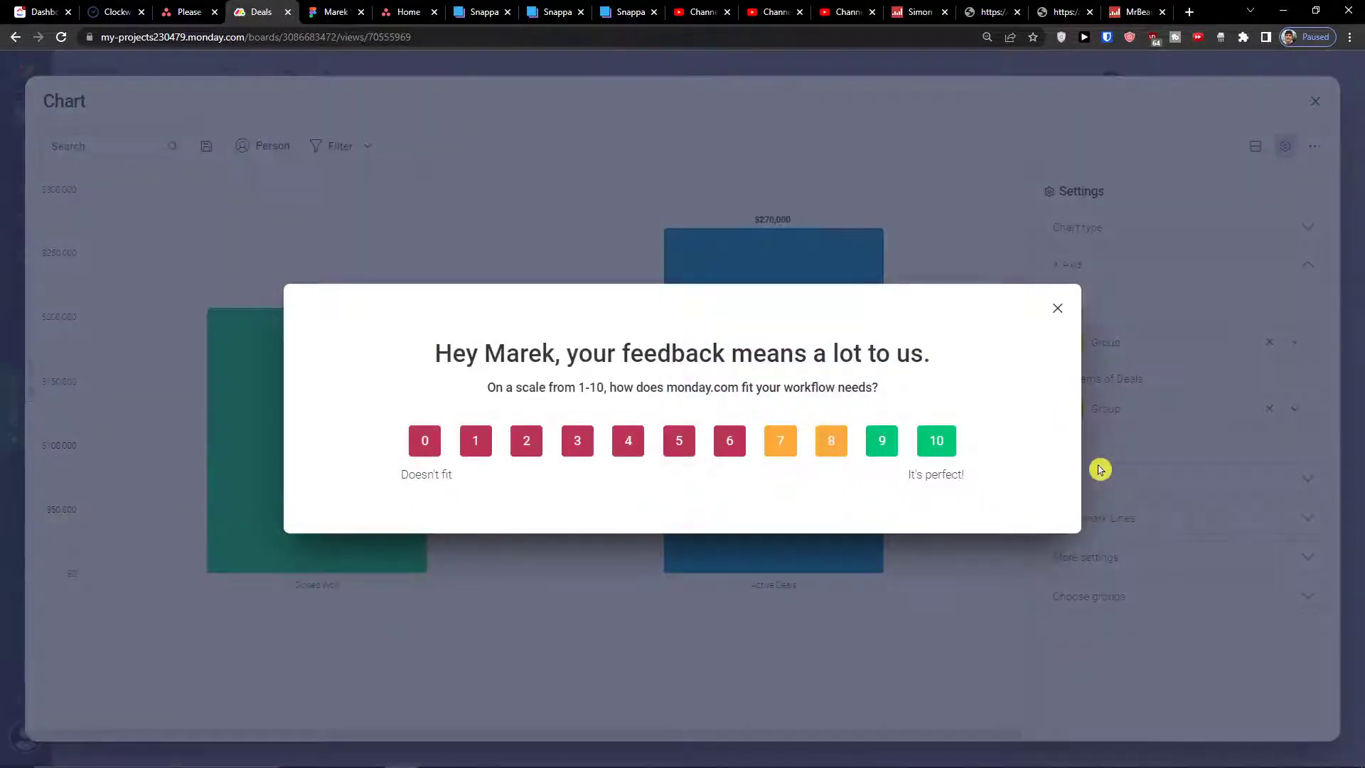
{"action": "left_click", "coordinate": [1057, 308]}
{"action": "left_click", "coordinate": [1104, 518]}
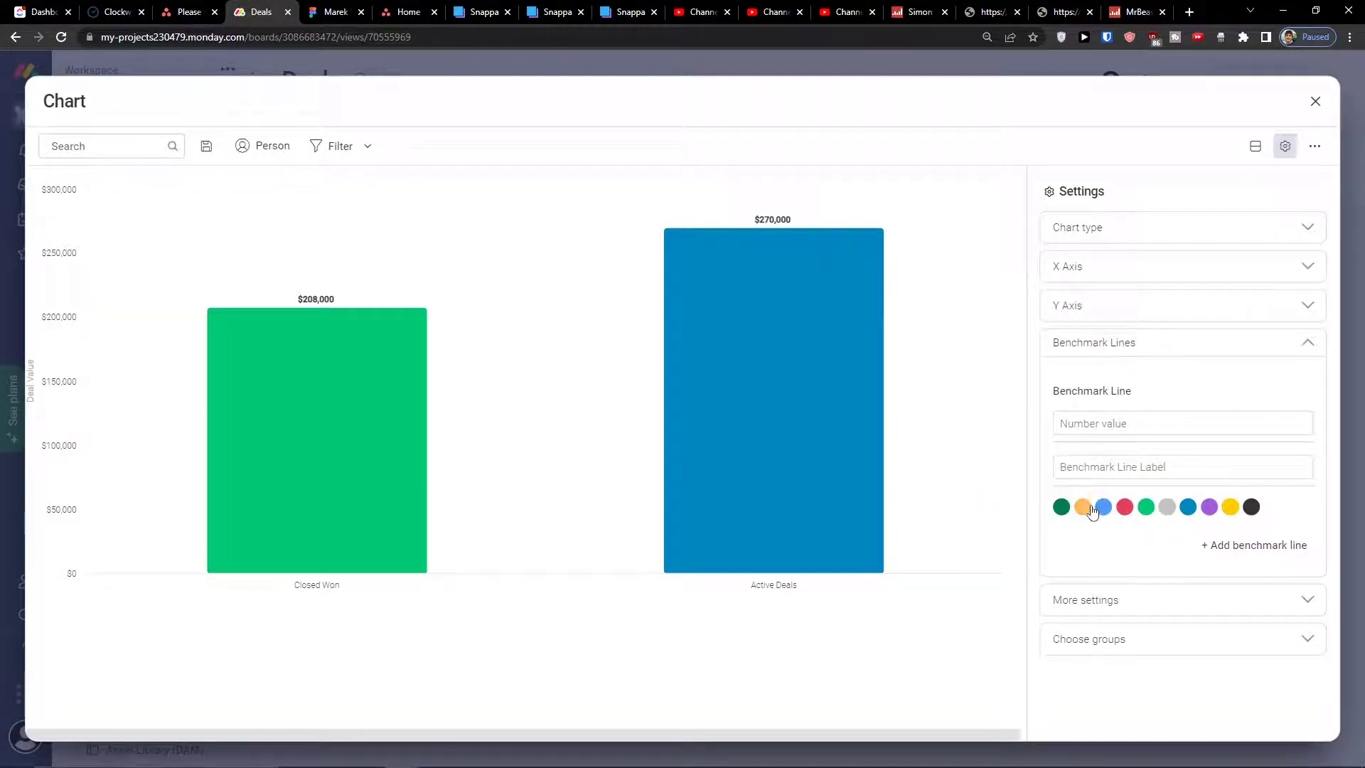
{"action": "left_click", "coordinate": [1083, 507]}
{"action": "left_click", "coordinate": [1114, 421]}
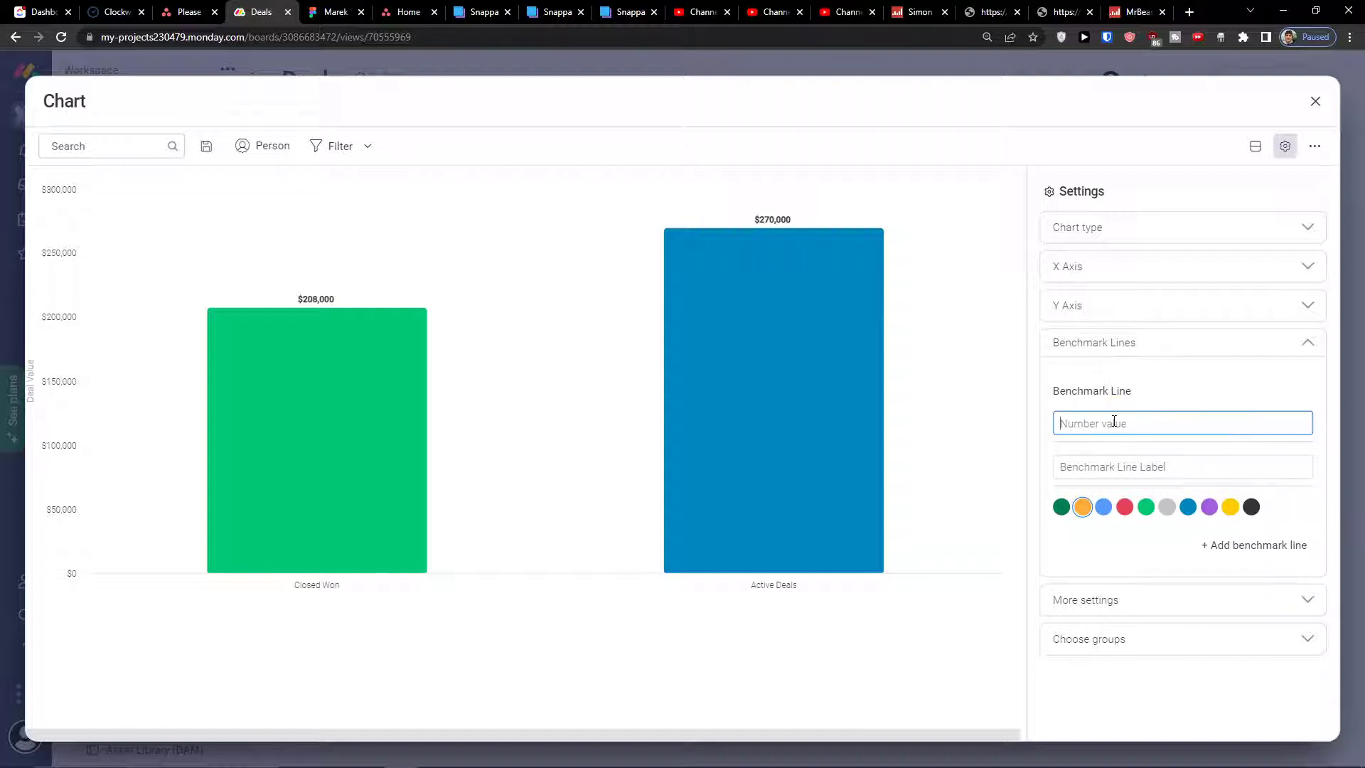
{"action": "type", "text": "100000"}
{"action": "left_click", "coordinate": [1118, 387]}
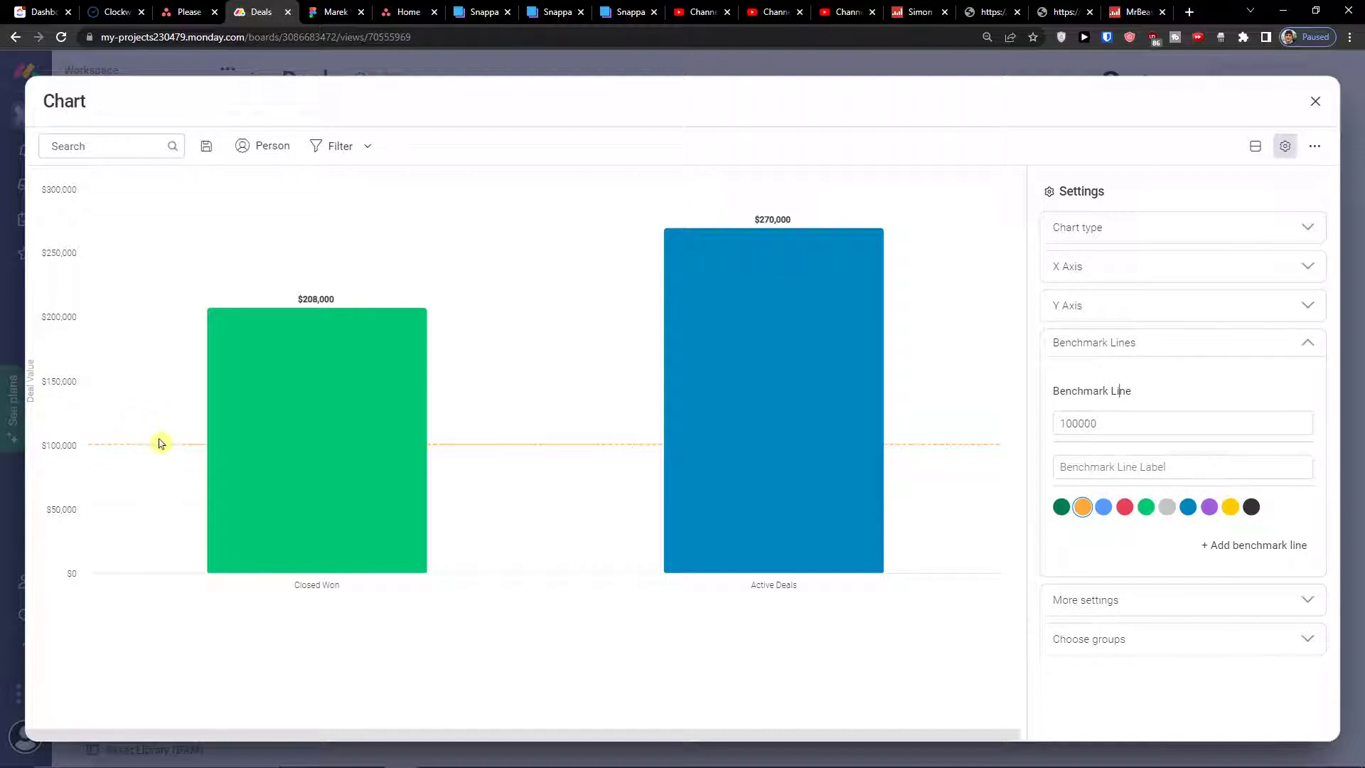
{"action": "mouse_move", "coordinate": [225, 390]}
{"action": "left_click", "coordinate": [1123, 460]}
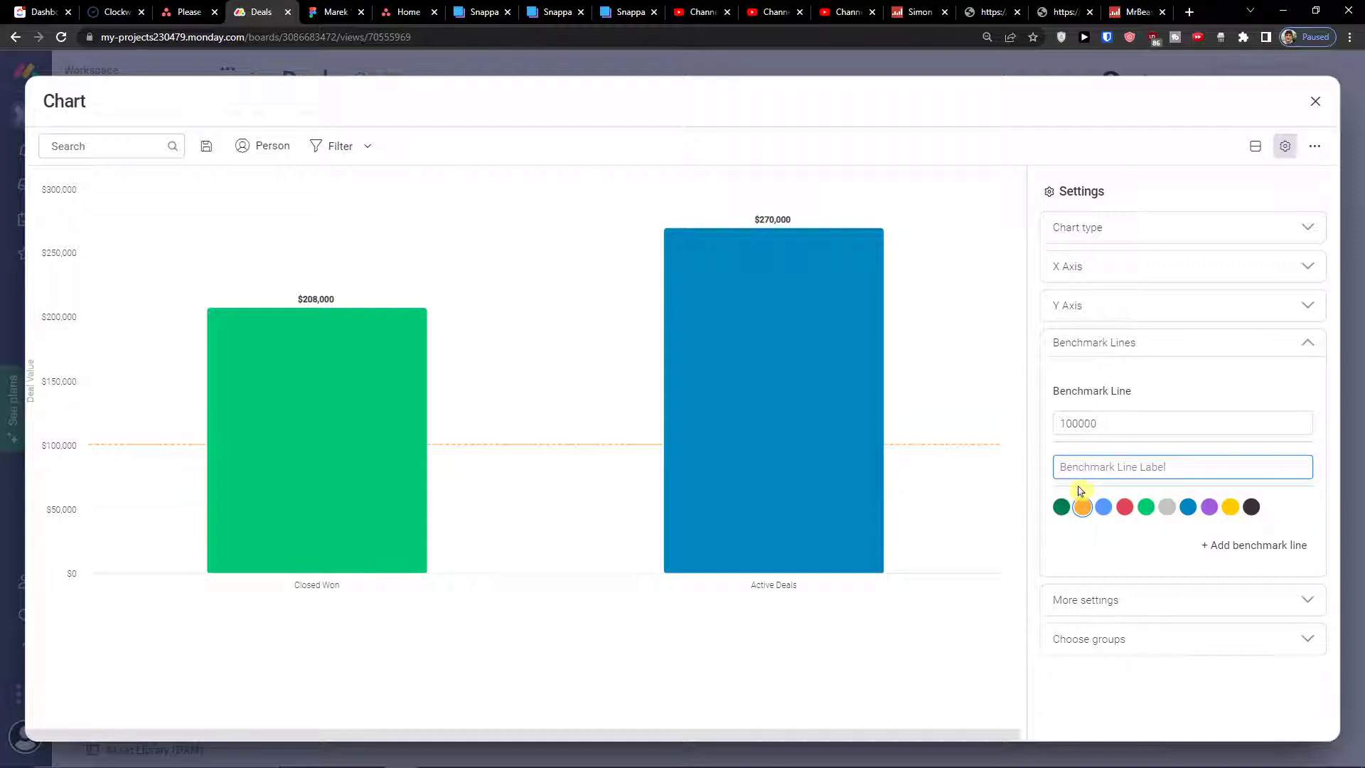
{"action": "type", "text": "To be profitable"}
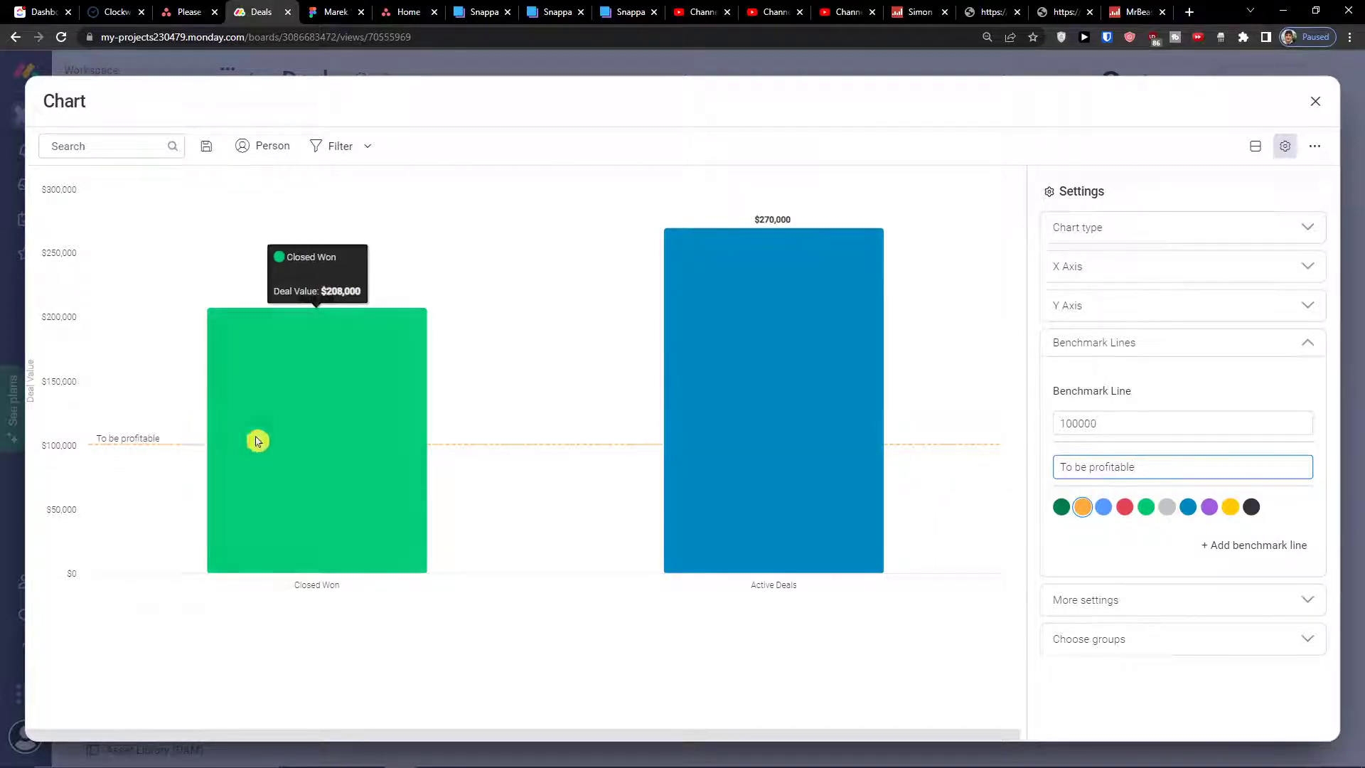
Step: Enable the chart option to show only top/bottom items
{"action": "left_click", "coordinate": [1111, 597]}
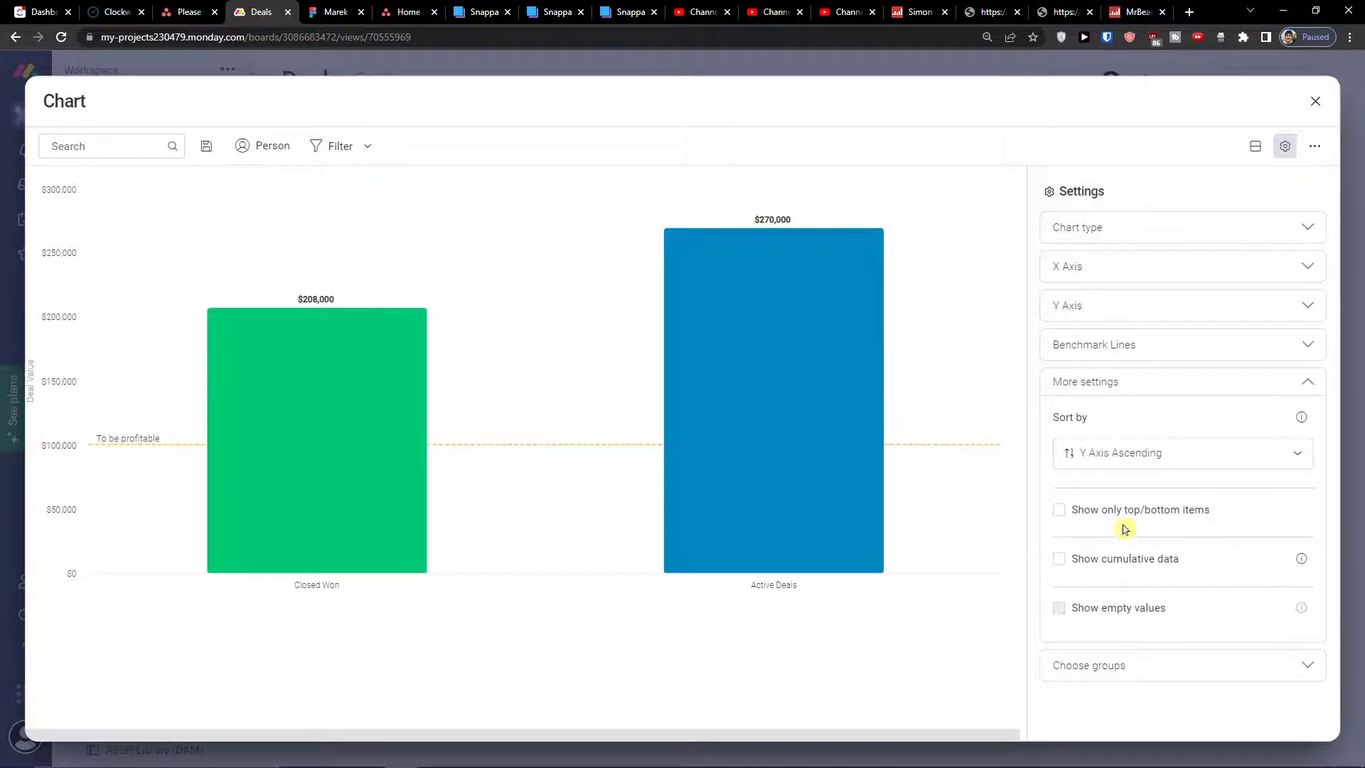
{"action": "left_click", "coordinate": [1085, 512]}
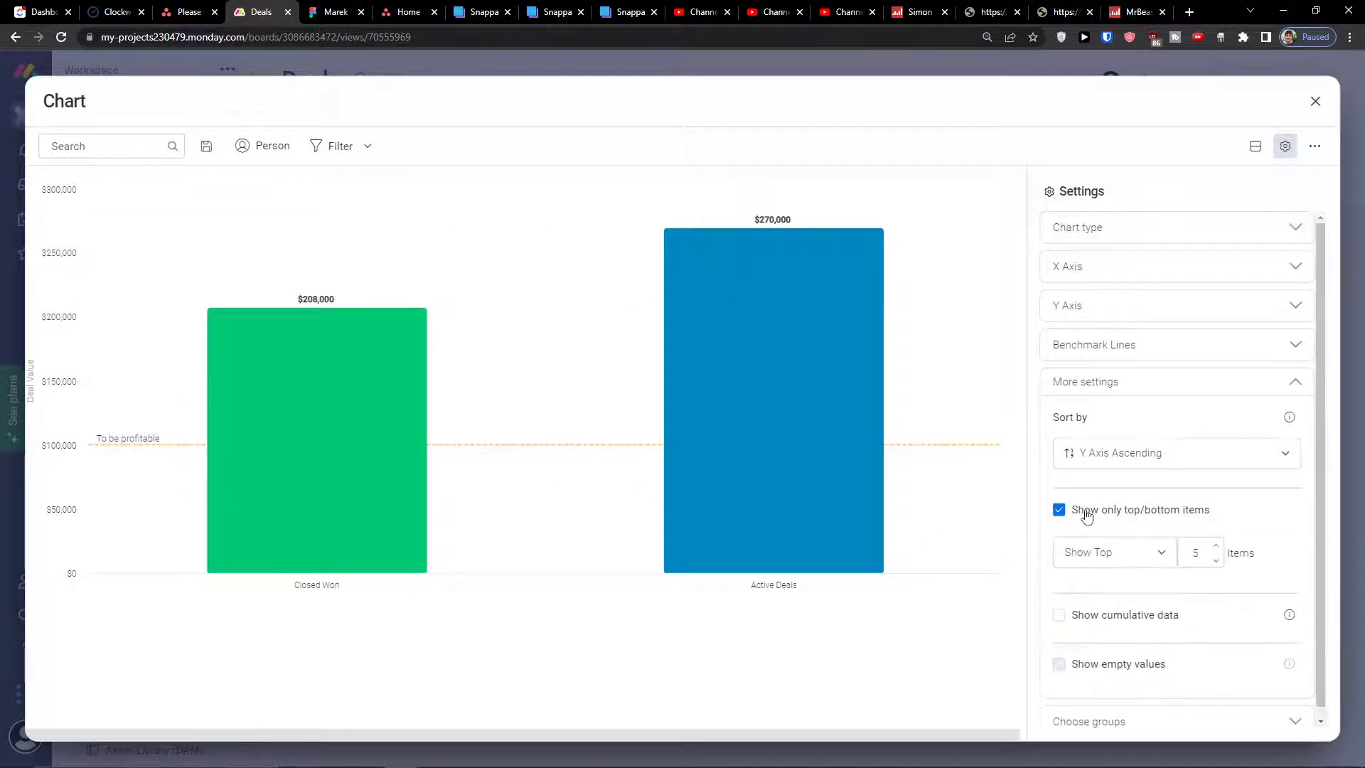
Step: Turn off the chart's top/bottom items limit and try the Show cumulative data option
{"action": "left_click", "coordinate": [1085, 513]}
{"action": "left_click", "coordinate": [1059, 561]}
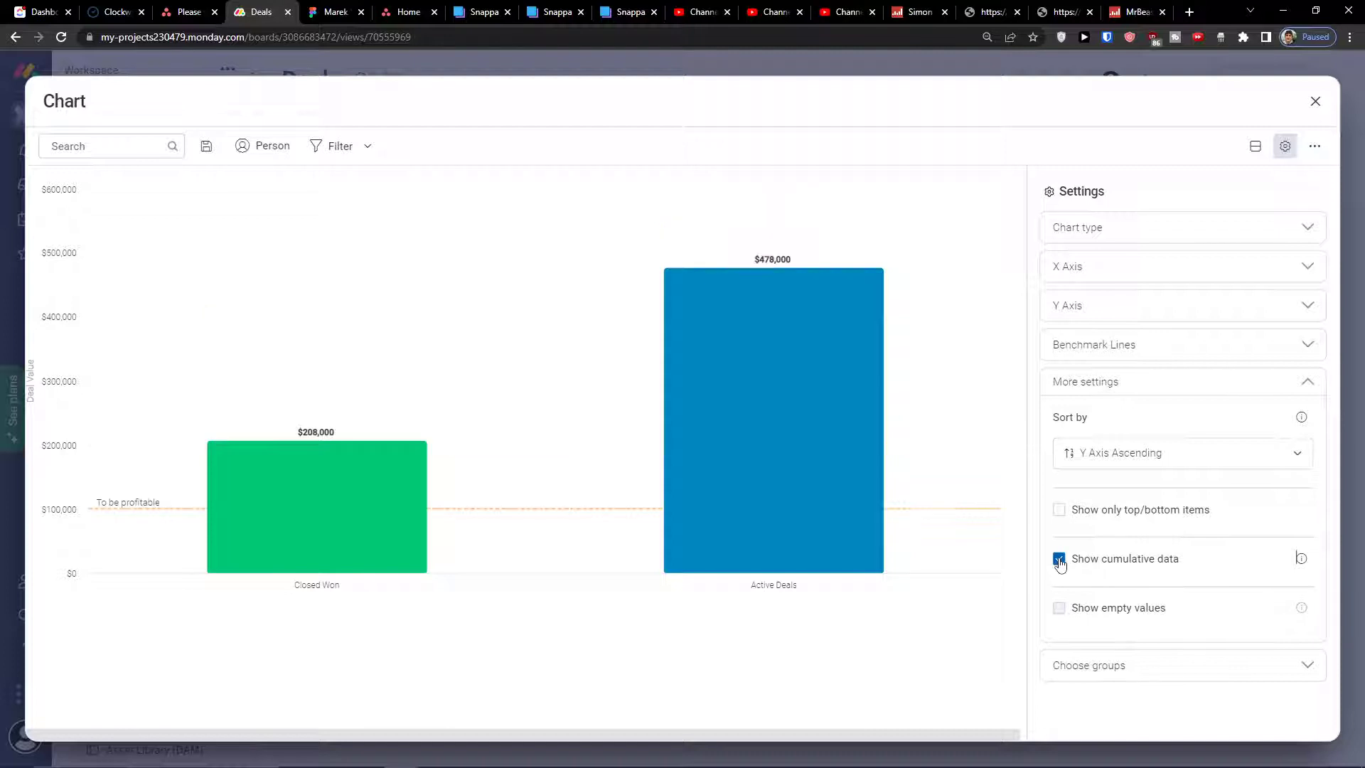
{"action": "left_click", "coordinate": [1060, 562]}
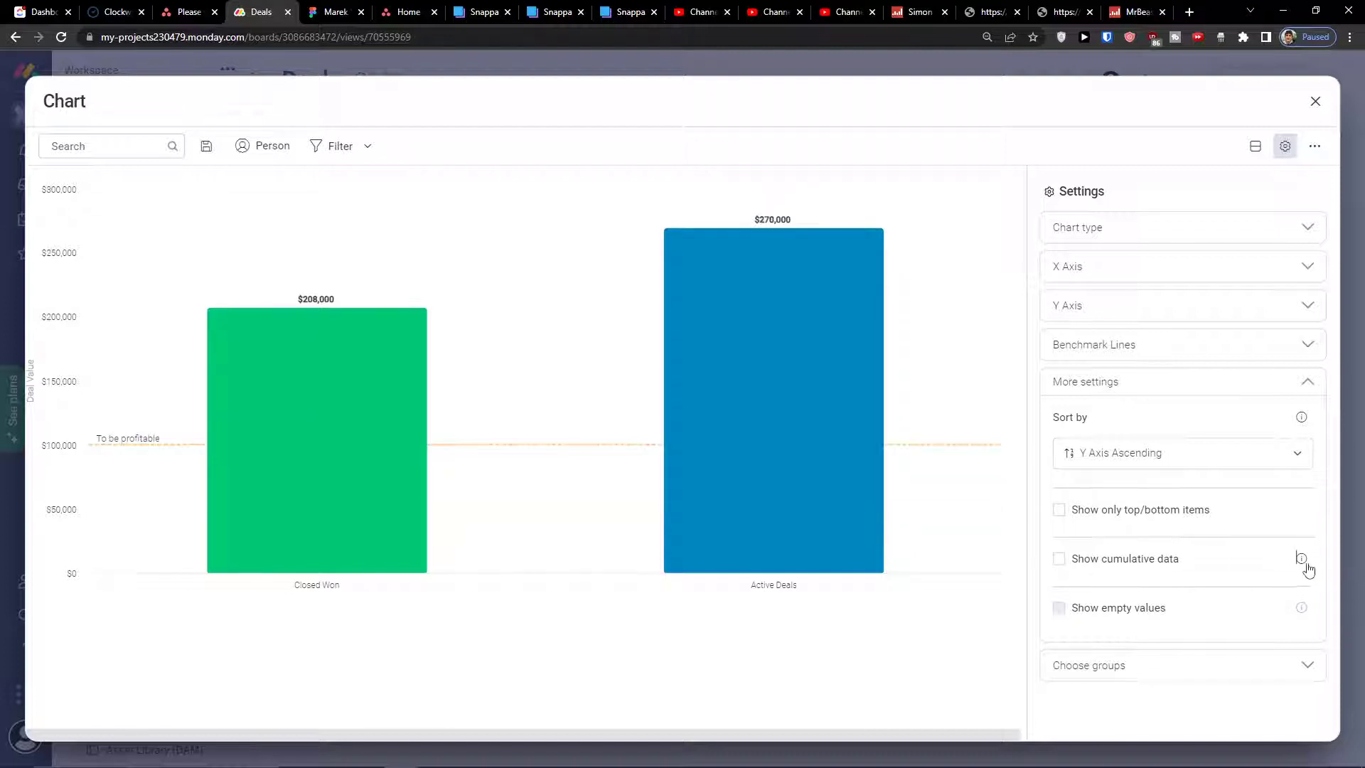
{"action": "mouse_move", "coordinate": [1303, 565]}
Step: Try excluding the Active Deals group from the chart
{"action": "left_click", "coordinate": [1160, 665]}
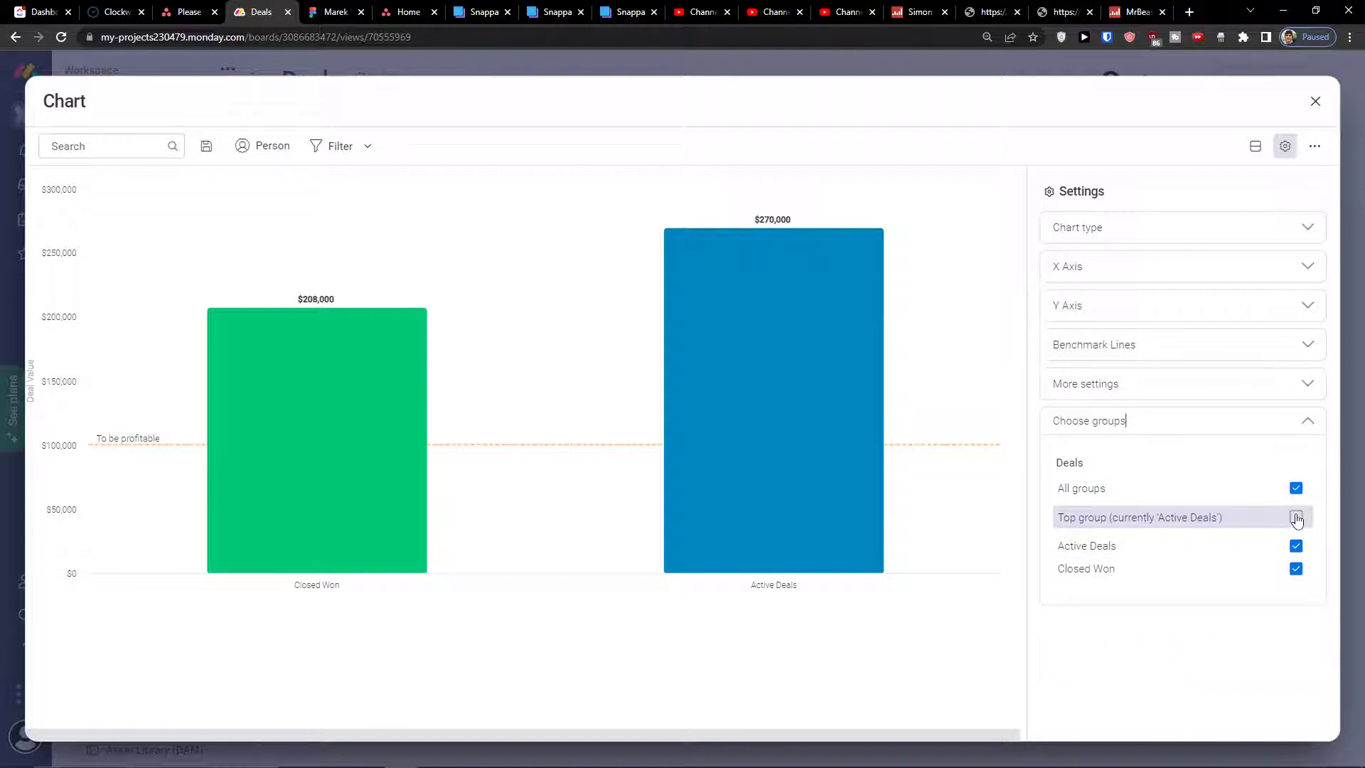
{"action": "left_click", "coordinate": [1296, 545]}
{"action": "left_click", "coordinate": [1296, 545]}
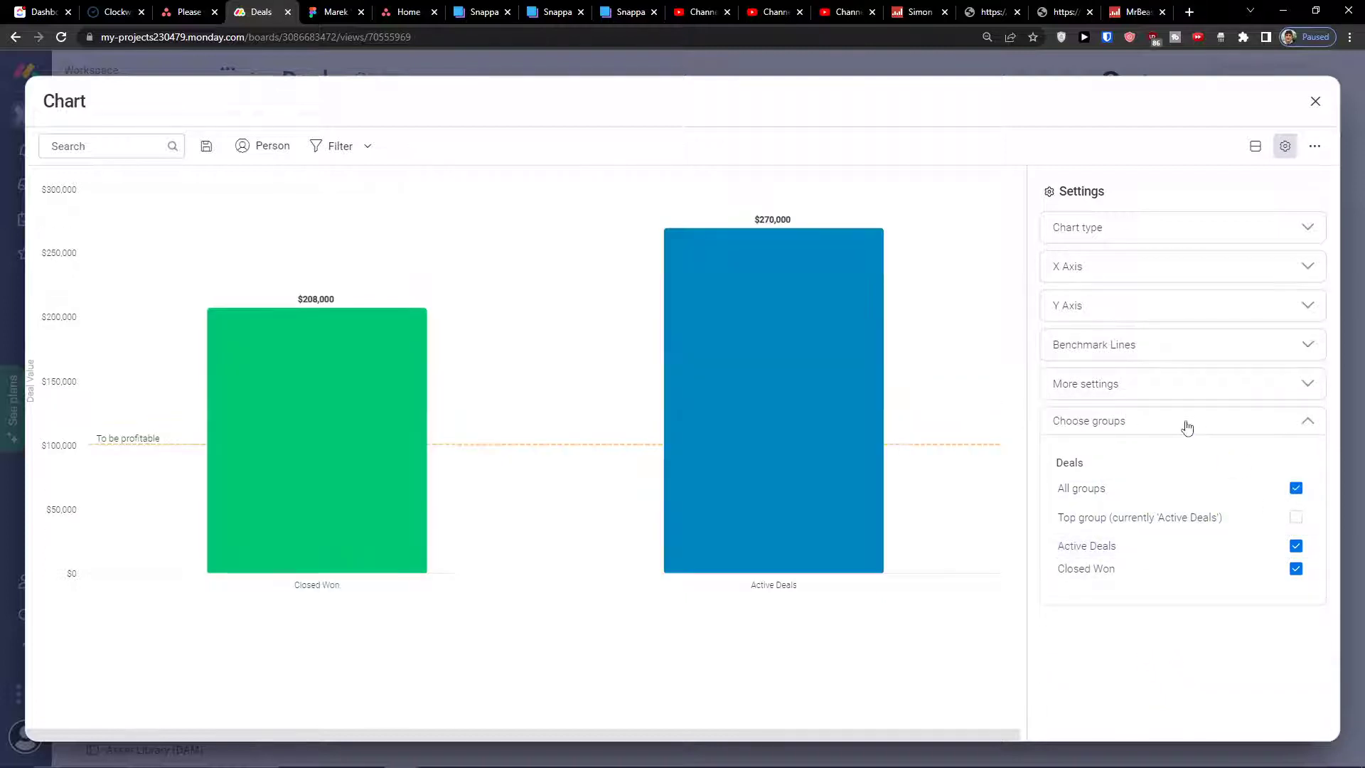
Step: Review the chart's axis and chart type settings, and close the chart's settings view
{"action": "left_click", "coordinate": [1082, 305]}
{"action": "scroll", "coordinate": [1168, 407], "scroll_direction": "down", "scroll_amount": 2}
{"action": "scroll", "coordinate": [1159, 401], "scroll_direction": "up", "scroll_amount": 2}
{"action": "left_click", "coordinate": [1107, 282]}
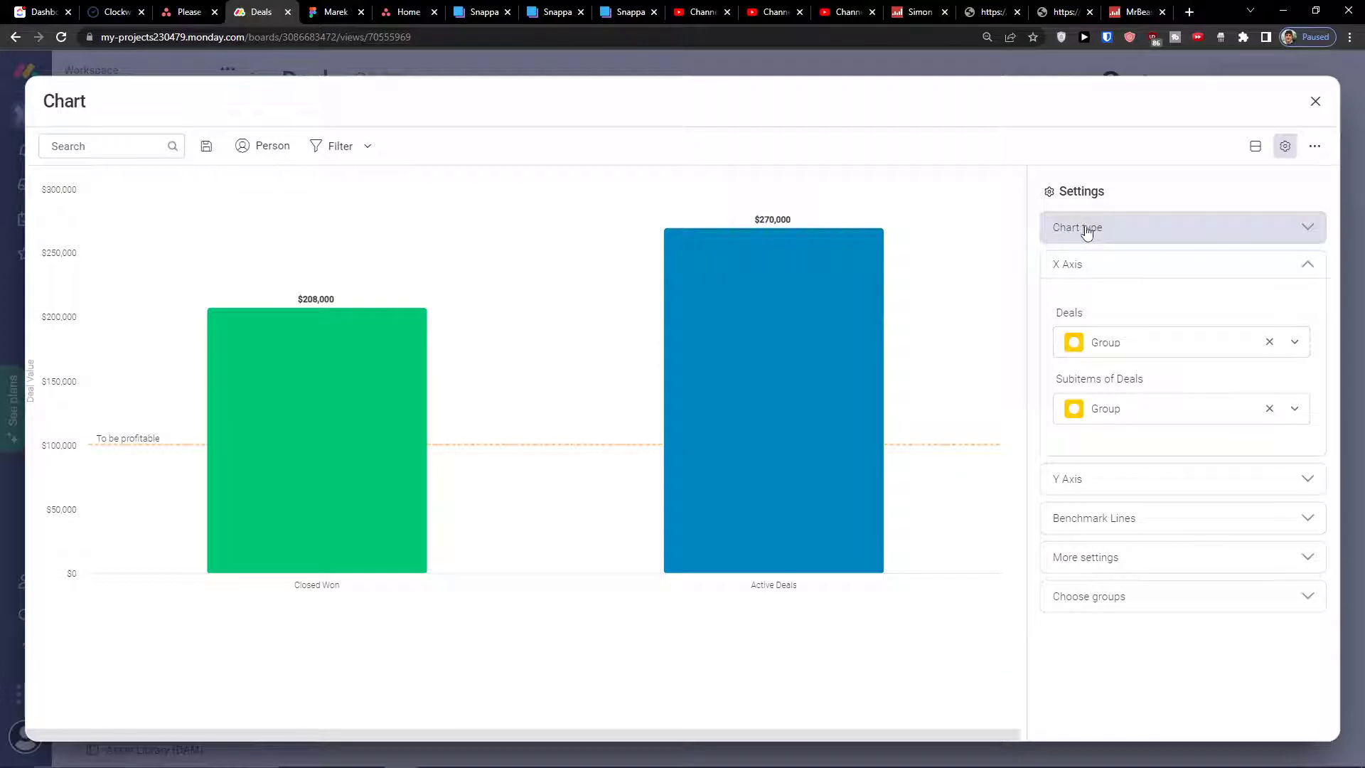
{"action": "left_click", "coordinate": [1087, 229]}
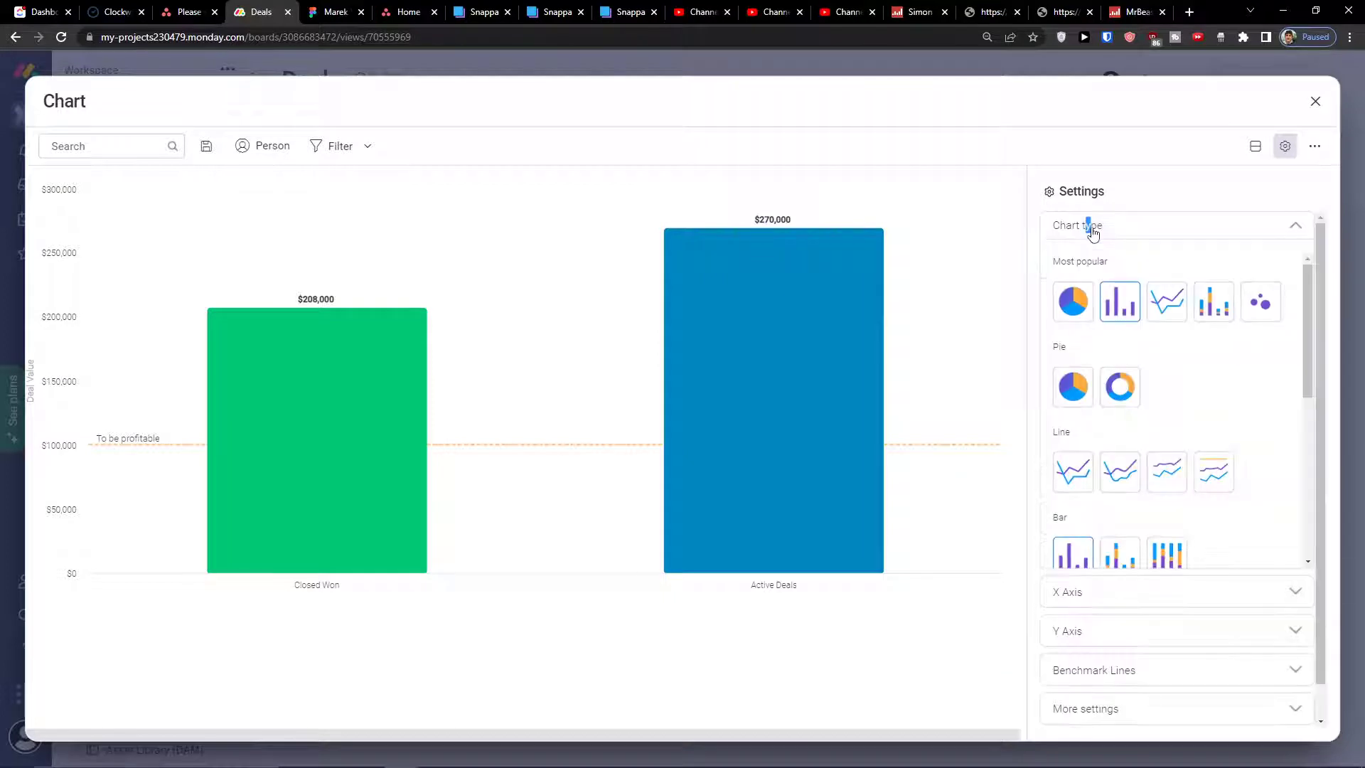
{"action": "left_click", "coordinate": [1316, 104]}
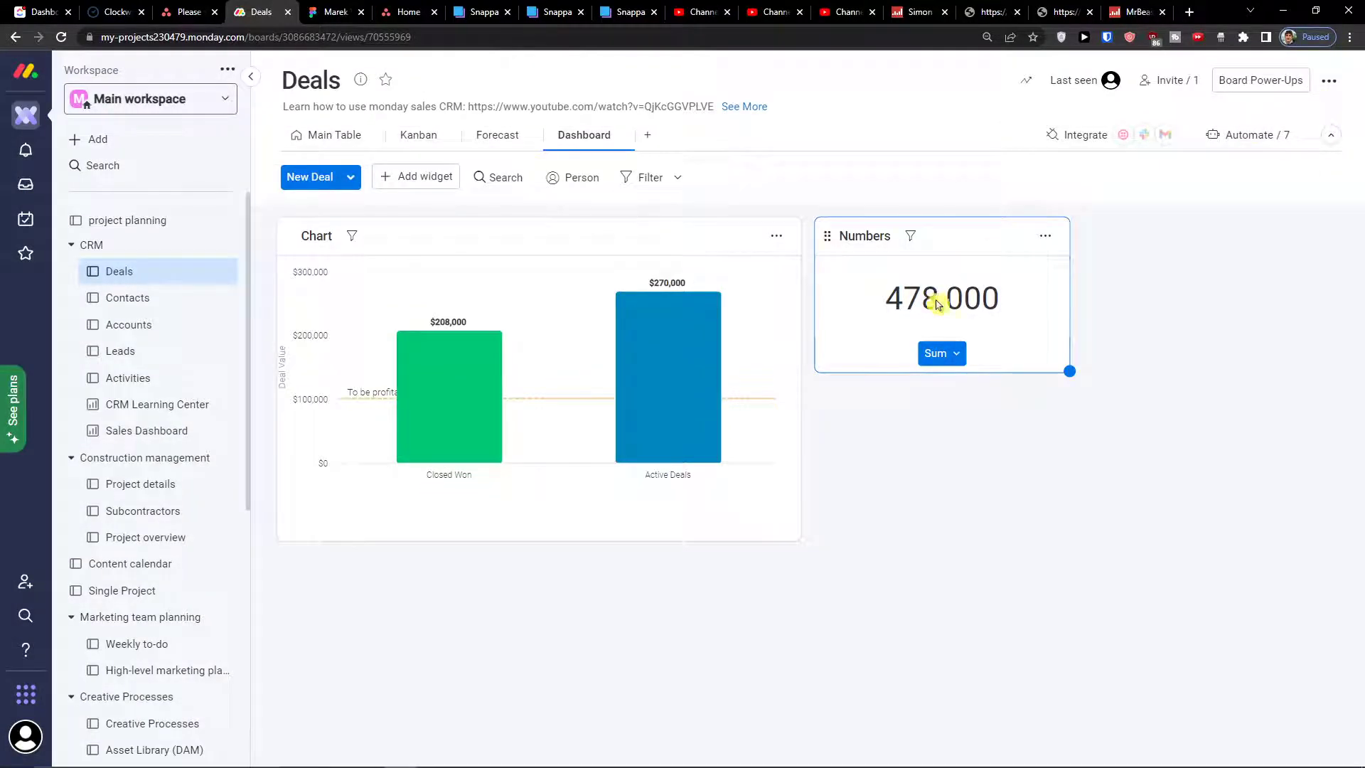
Step: Set the Numbers widget's unit to € and try both sides for the symbol, keeping it before the number
{"action": "left_click", "coordinate": [956, 362]}
{"action": "left_click", "coordinate": [1044, 236]}
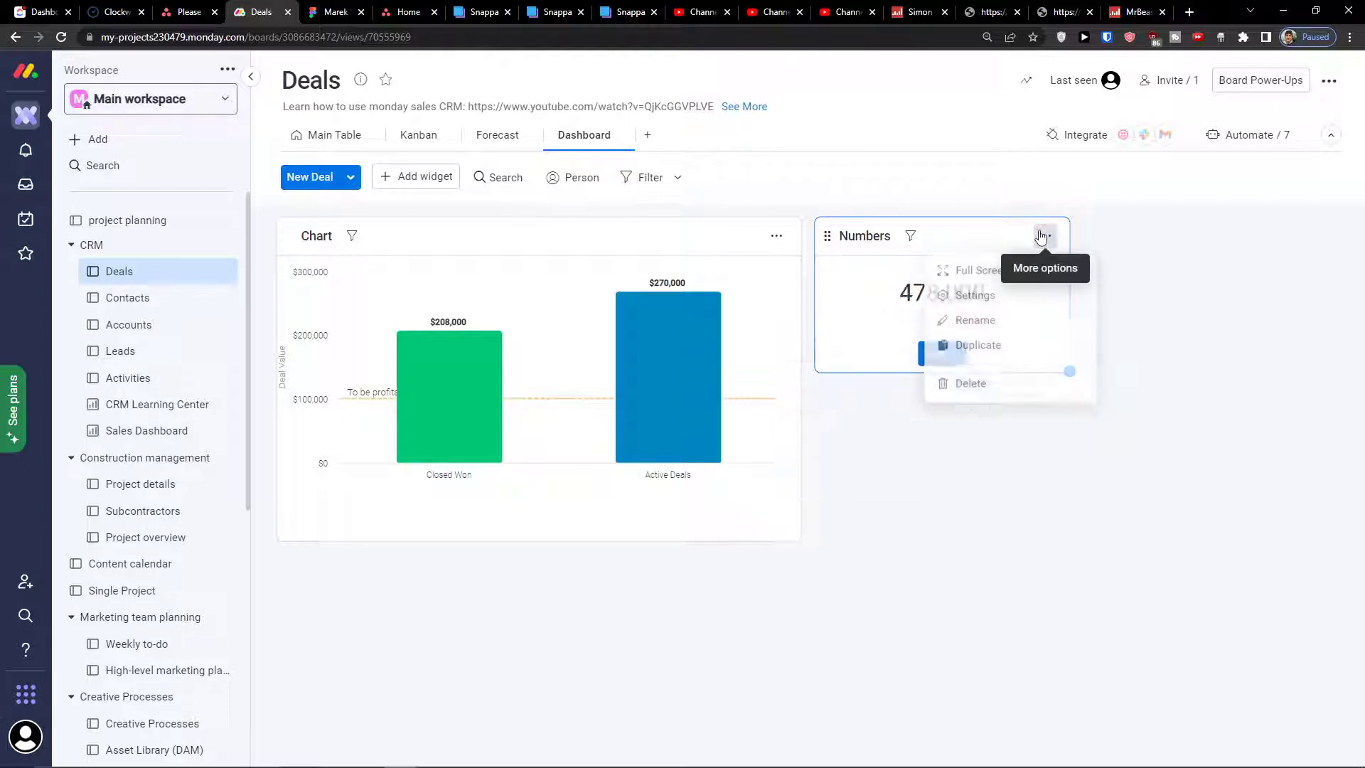
{"action": "left_click", "coordinate": [909, 302]}
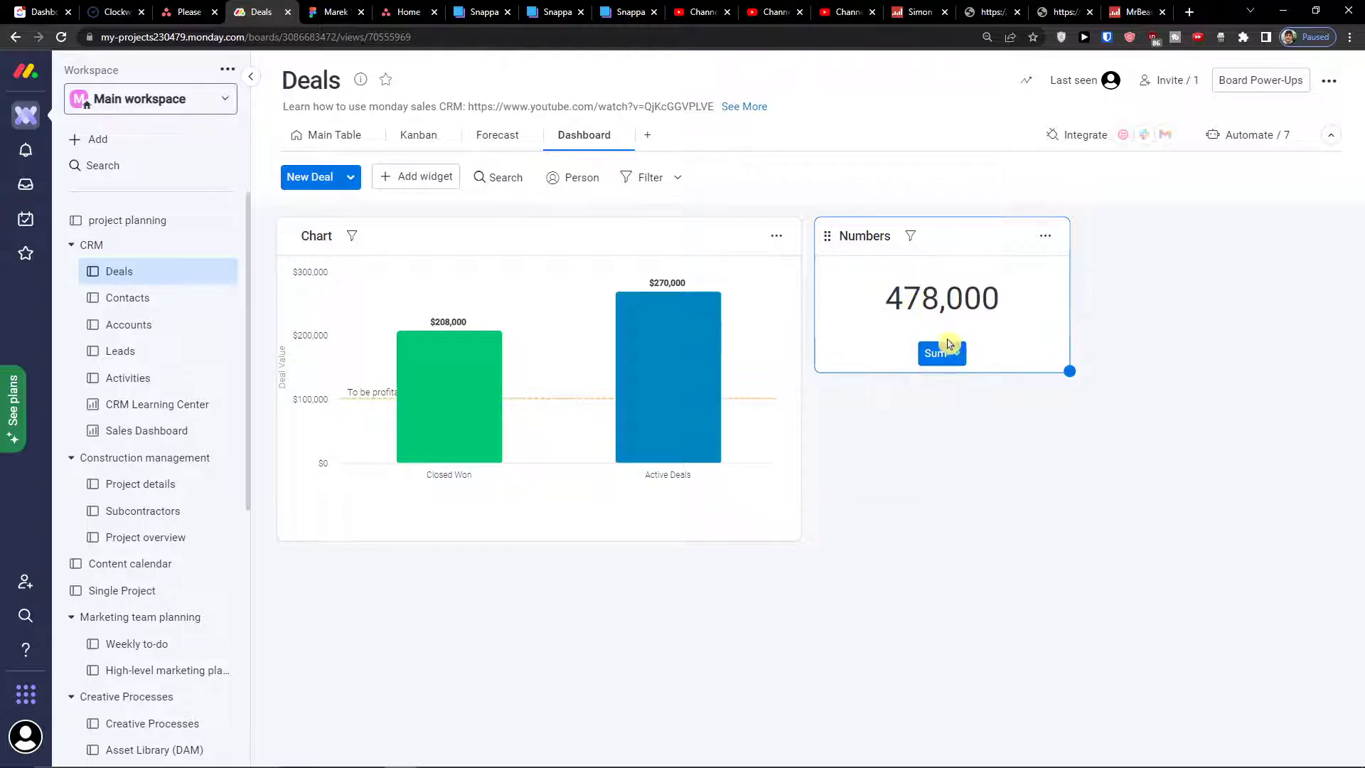
{"action": "left_click", "coordinate": [953, 353]}
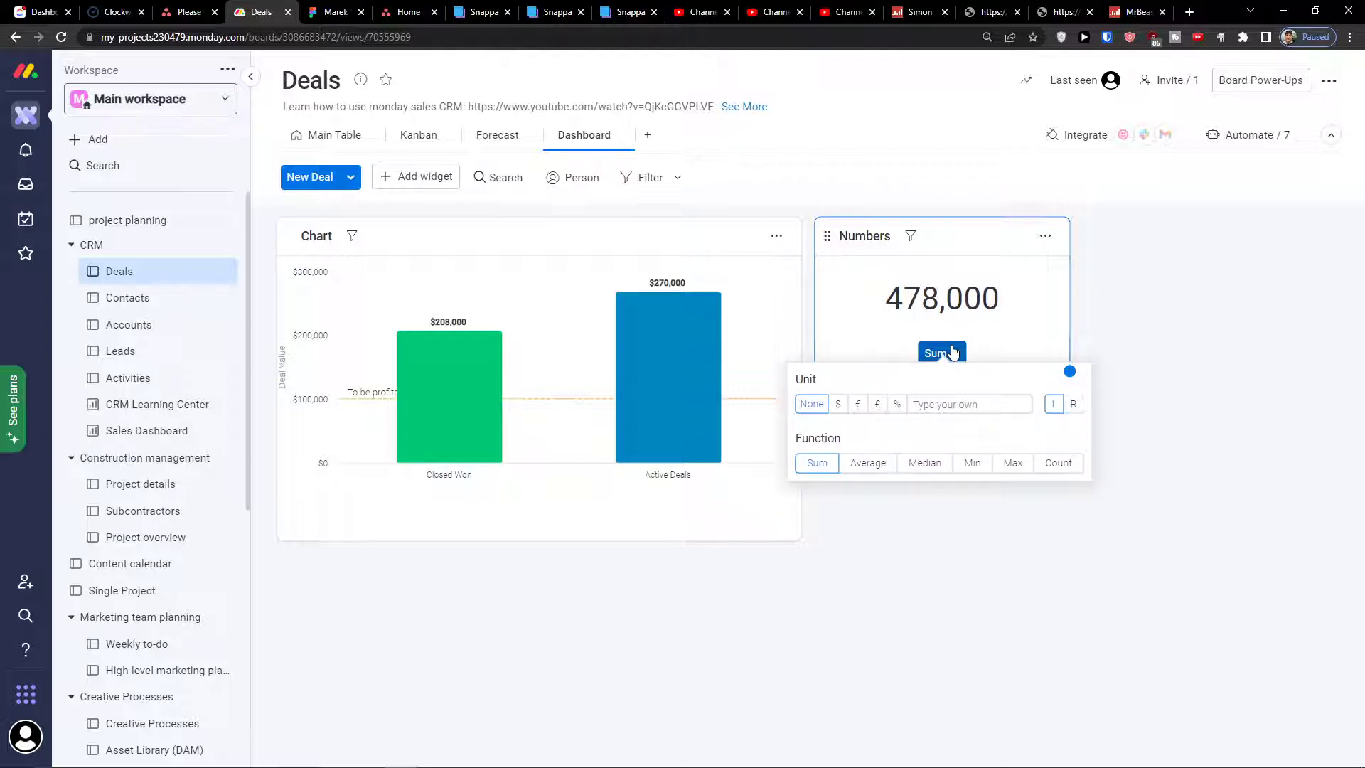
{"action": "left_click", "coordinate": [858, 403]}
{"action": "left_click", "coordinate": [1072, 404]}
{"action": "left_click", "coordinate": [1054, 404]}
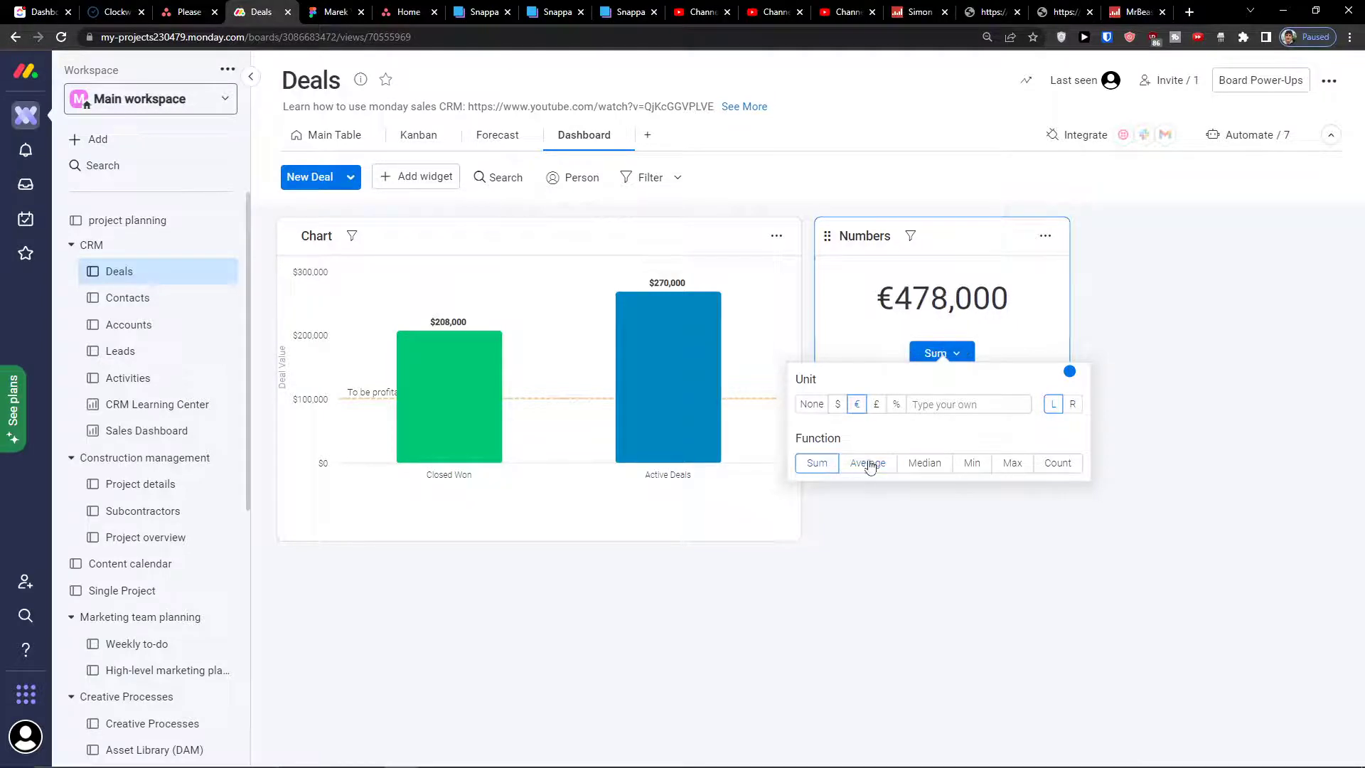
Step: Open the Numbers widget's settings and try Deal length and Close Probability as its included columns, ending with only Deal Value included
{"action": "left_click", "coordinate": [1045, 235]}
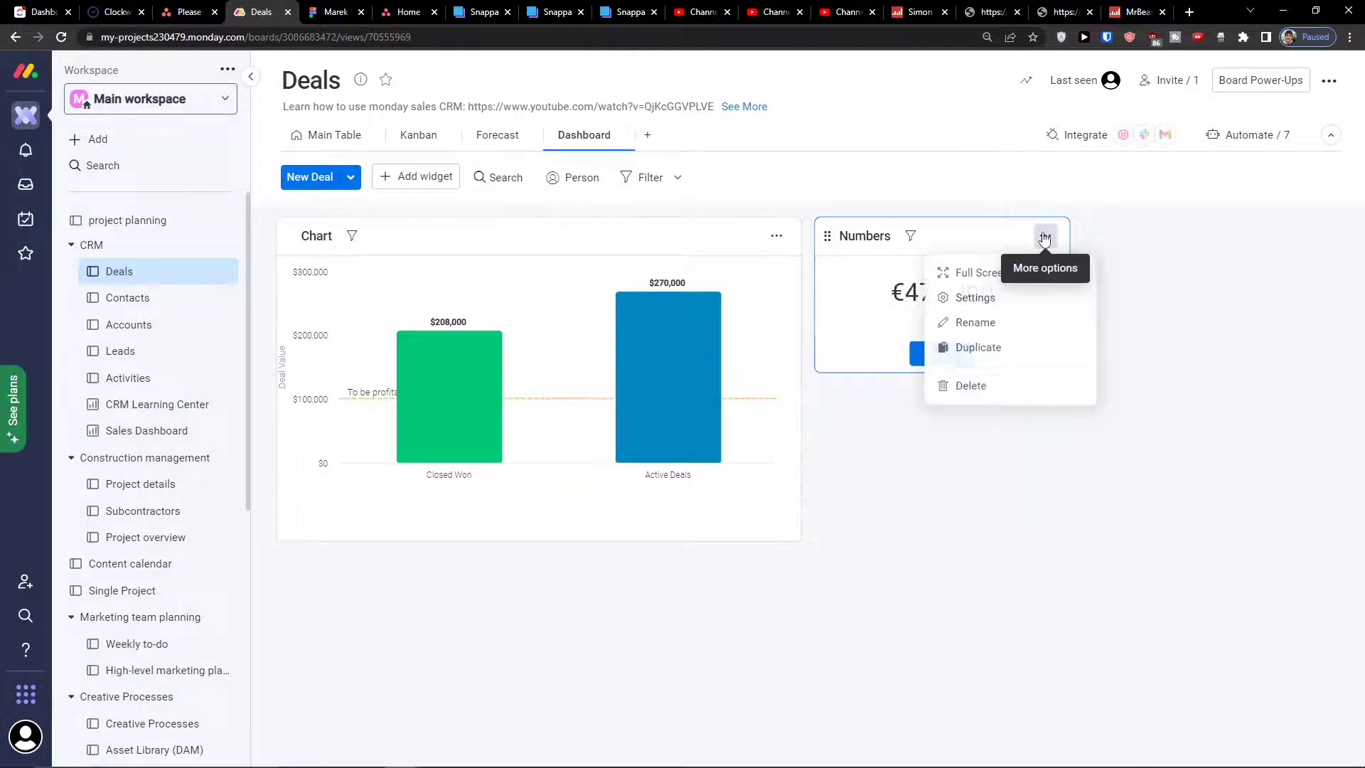
{"action": "left_click", "coordinate": [1006, 299]}
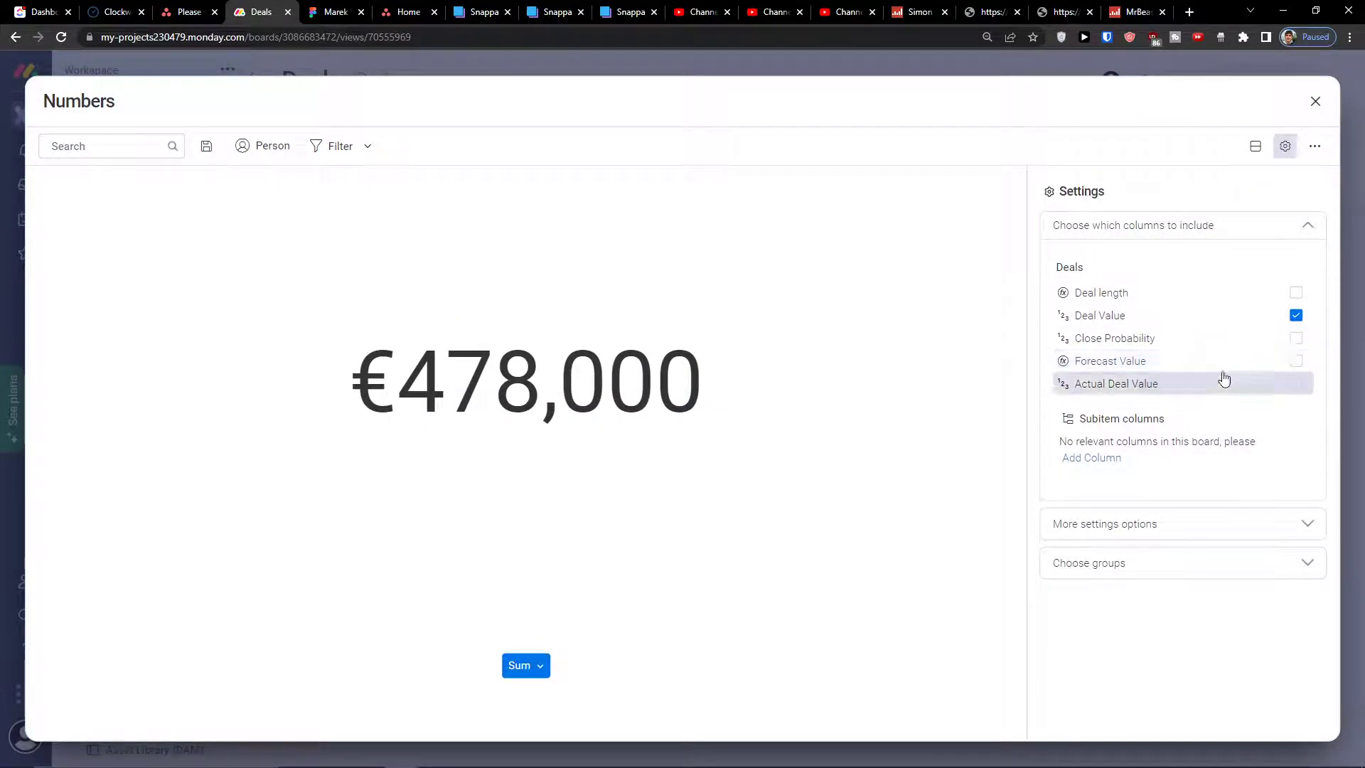
{"action": "left_click", "coordinate": [1297, 293]}
{"action": "left_click", "coordinate": [1296, 293]}
{"action": "left_click", "coordinate": [1296, 339]}
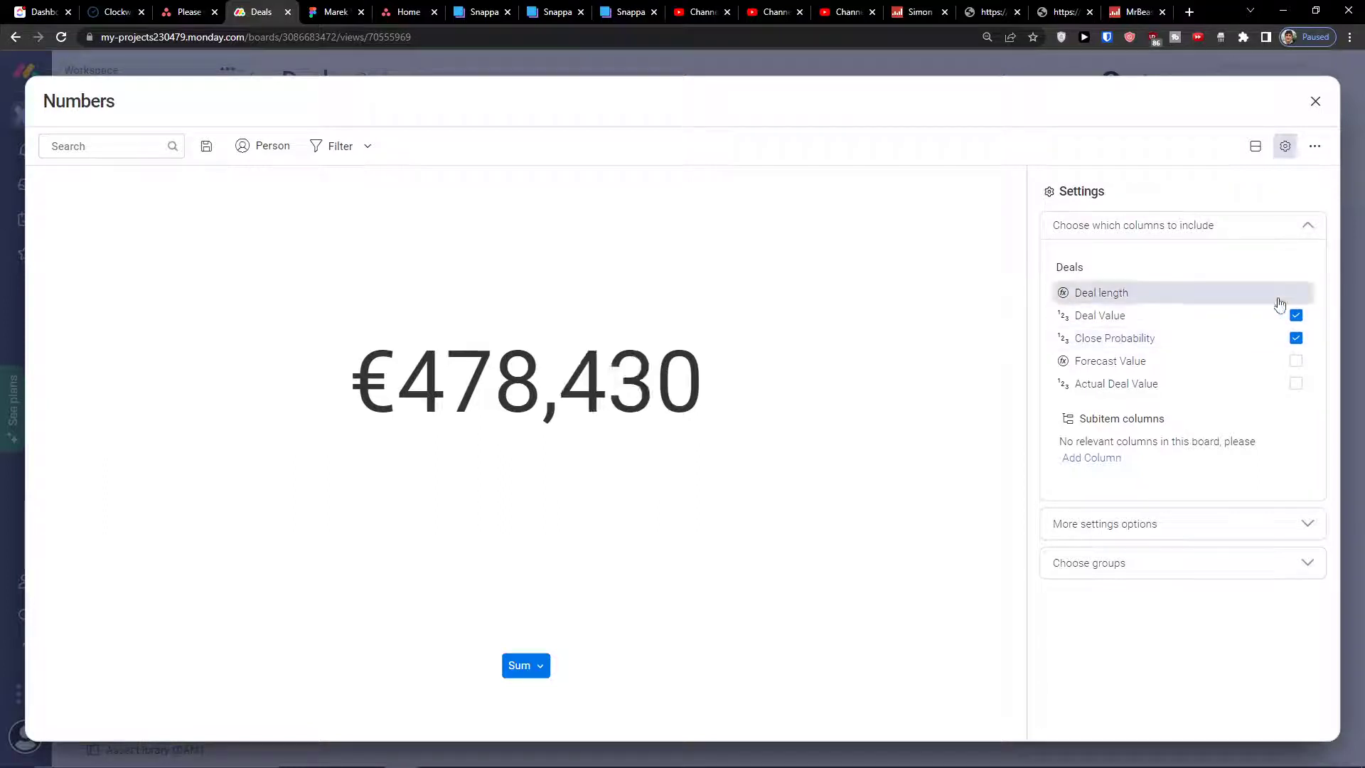
{"action": "left_click", "coordinate": [1284, 316]}
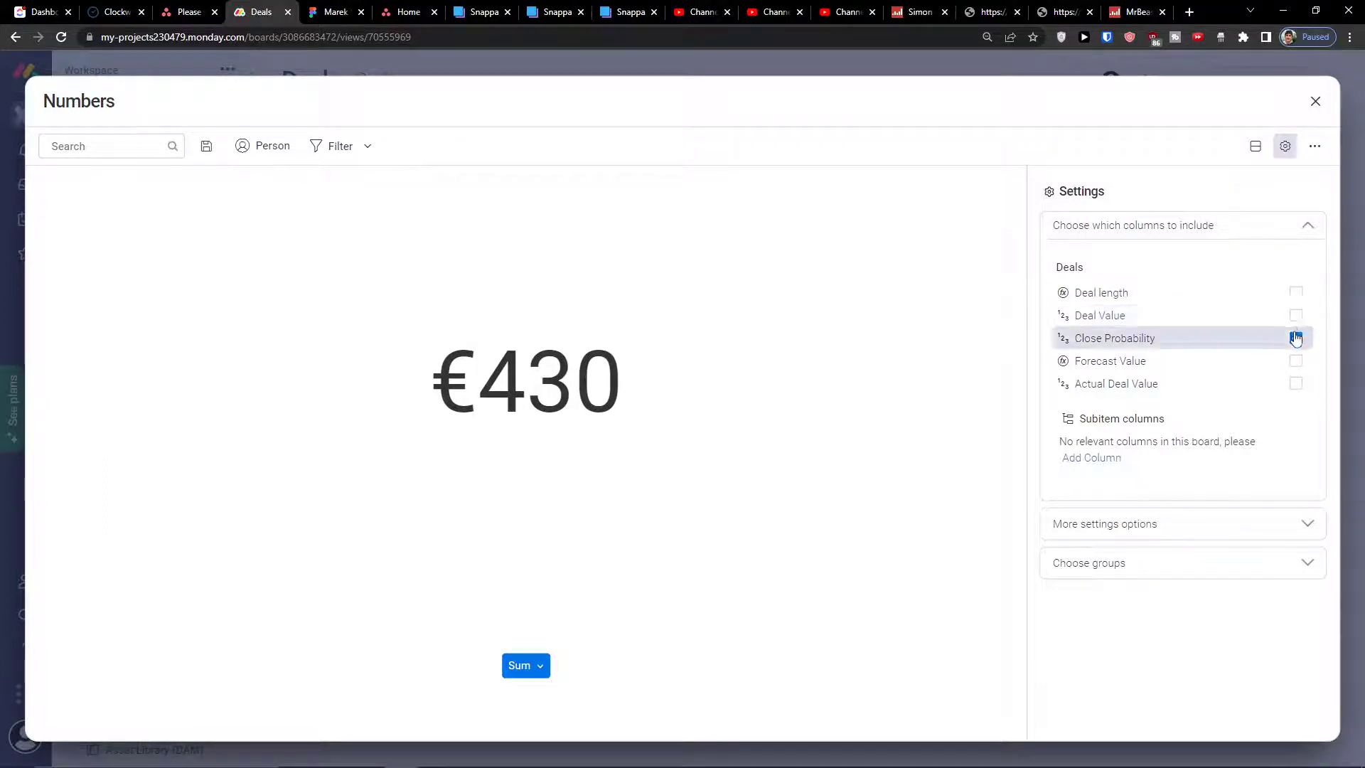
{"action": "left_click", "coordinate": [1296, 339]}
{"action": "left_click", "coordinate": [1296, 293]}
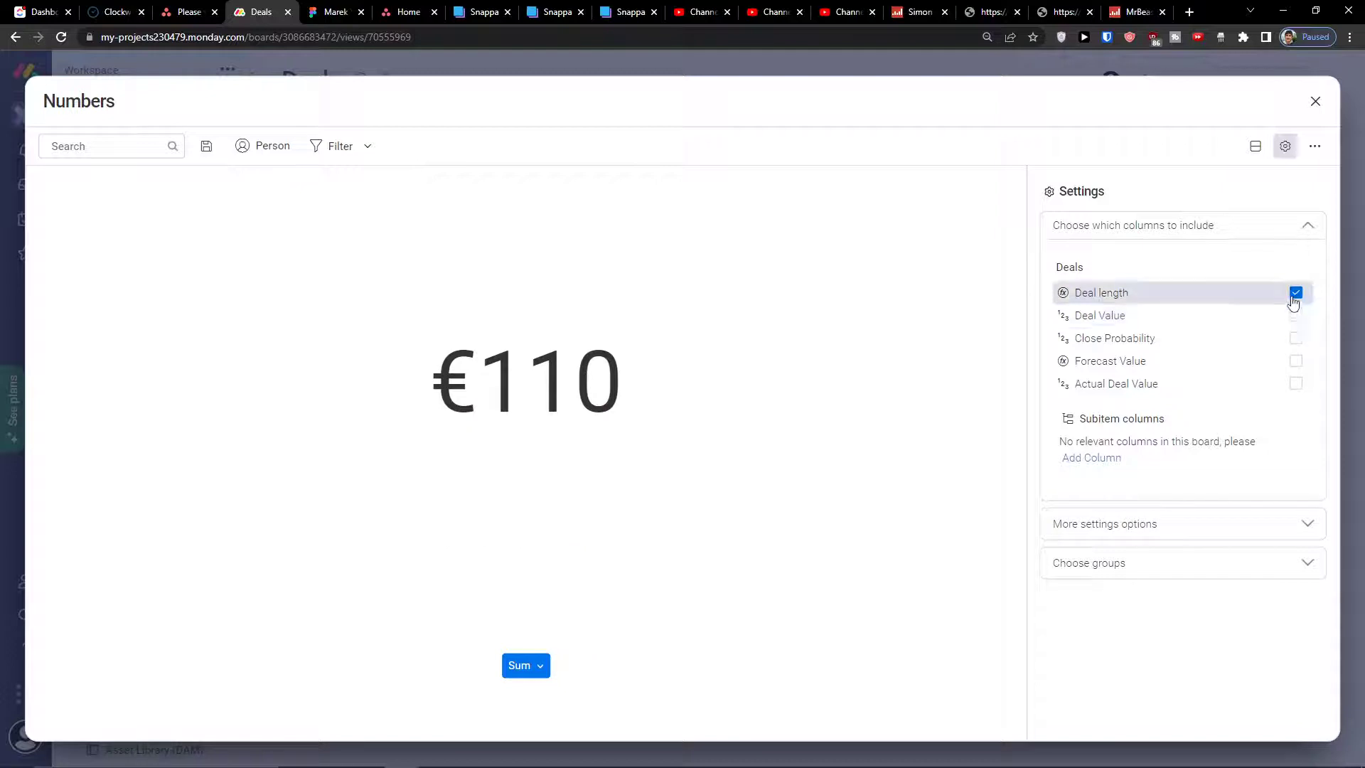
{"action": "left_click", "coordinate": [1296, 294]}
{"action": "left_click", "coordinate": [1296, 316]}
Step: Try combining Deal Value, Forecast Value and Actual Deal Value in the Numbers widget, and leave only Actual Deal Value included
{"action": "left_click", "coordinate": [1296, 362]}
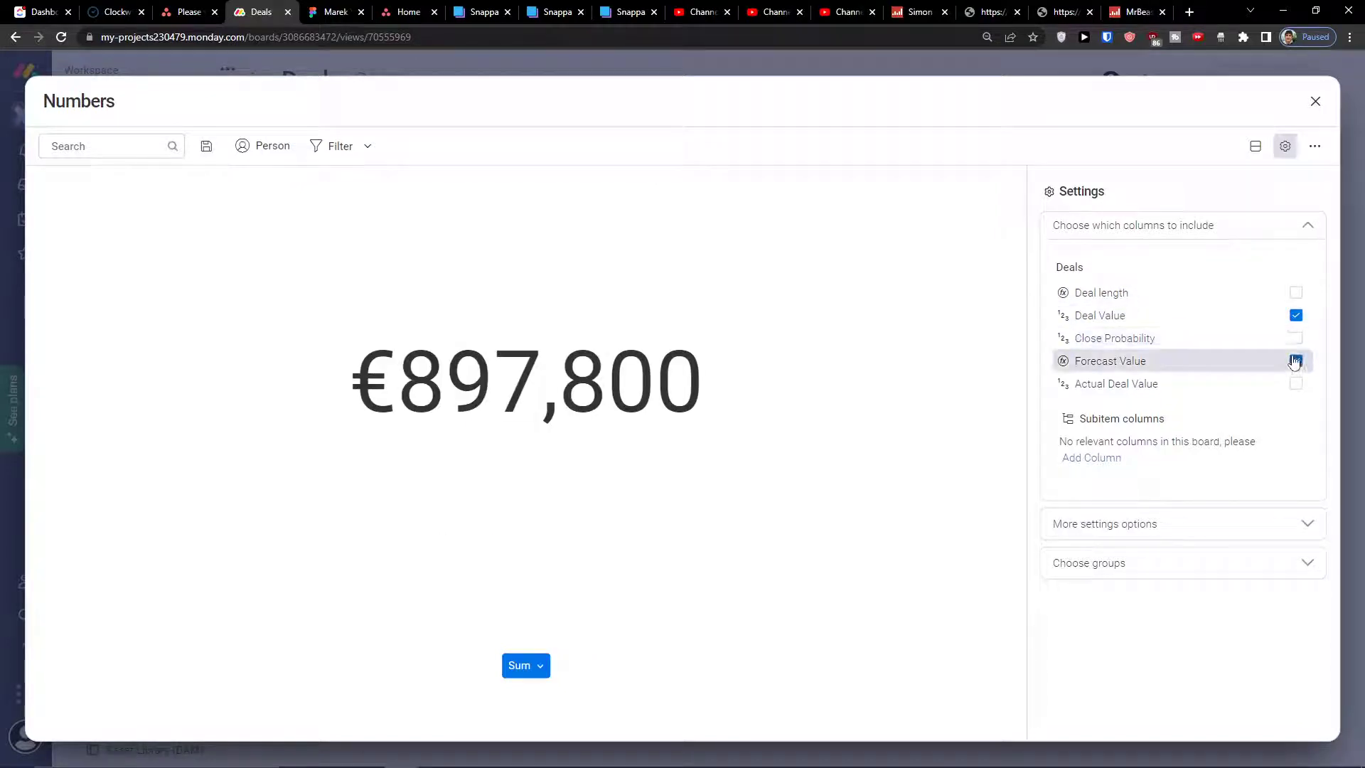
{"action": "left_click", "coordinate": [1294, 317]}
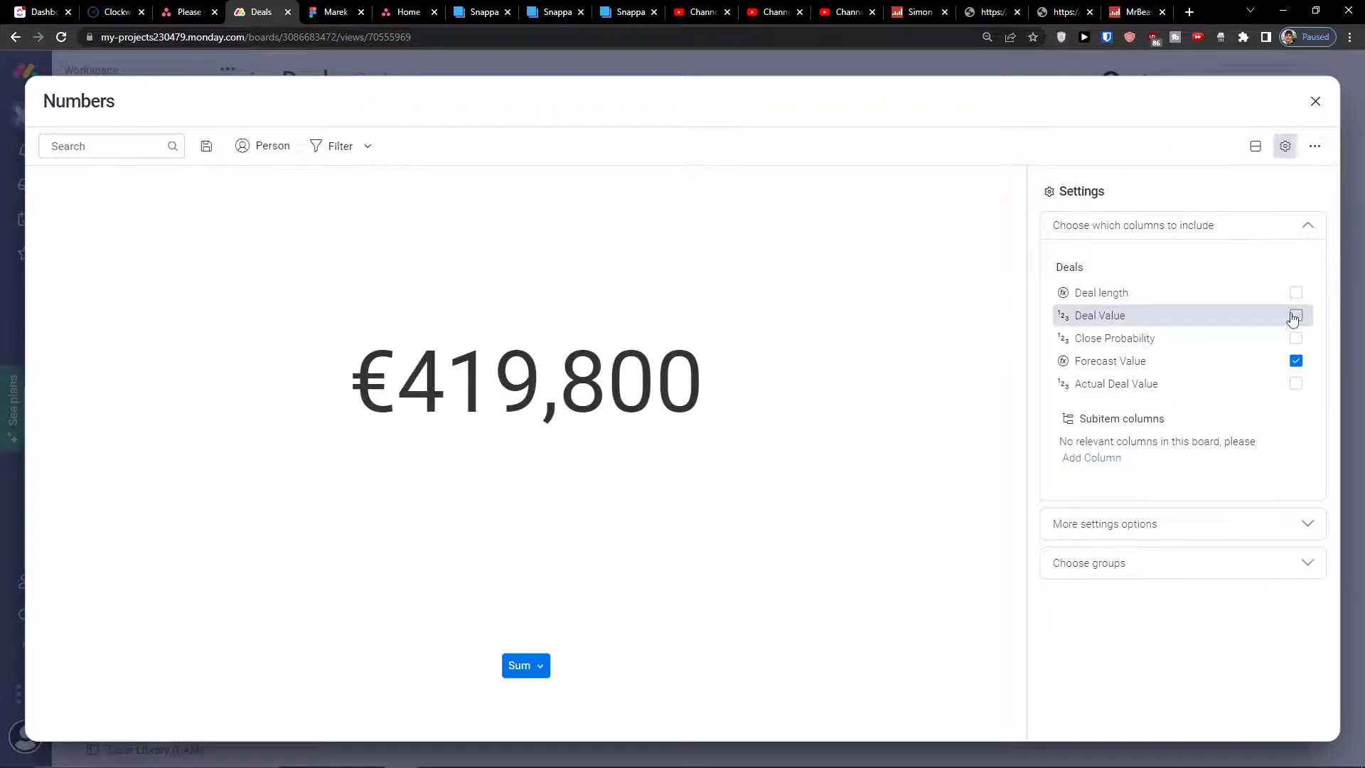
{"action": "left_click", "coordinate": [1295, 316]}
{"action": "left_click", "coordinate": [1293, 385]}
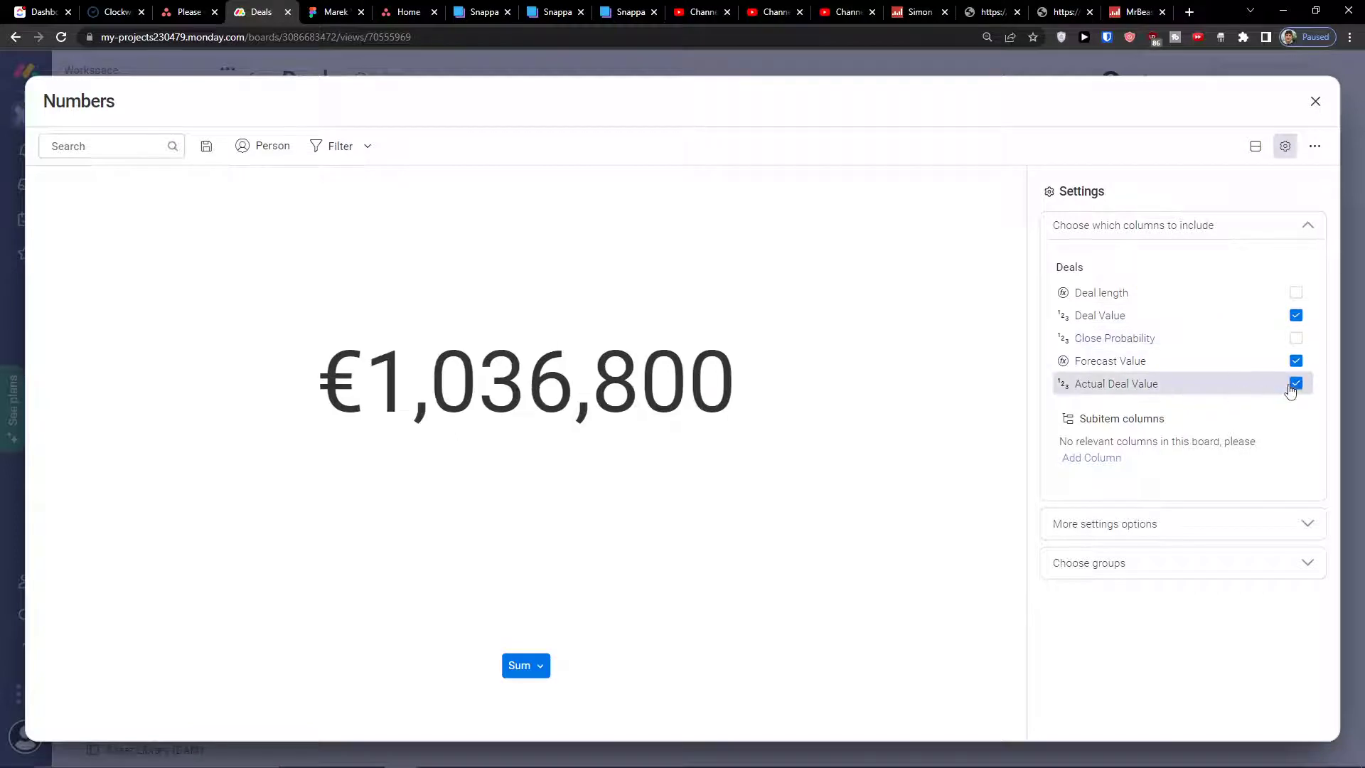
{"action": "left_click", "coordinate": [1294, 384]}
{"action": "left_click", "coordinate": [1294, 385]}
{"action": "left_click", "coordinate": [1294, 361]}
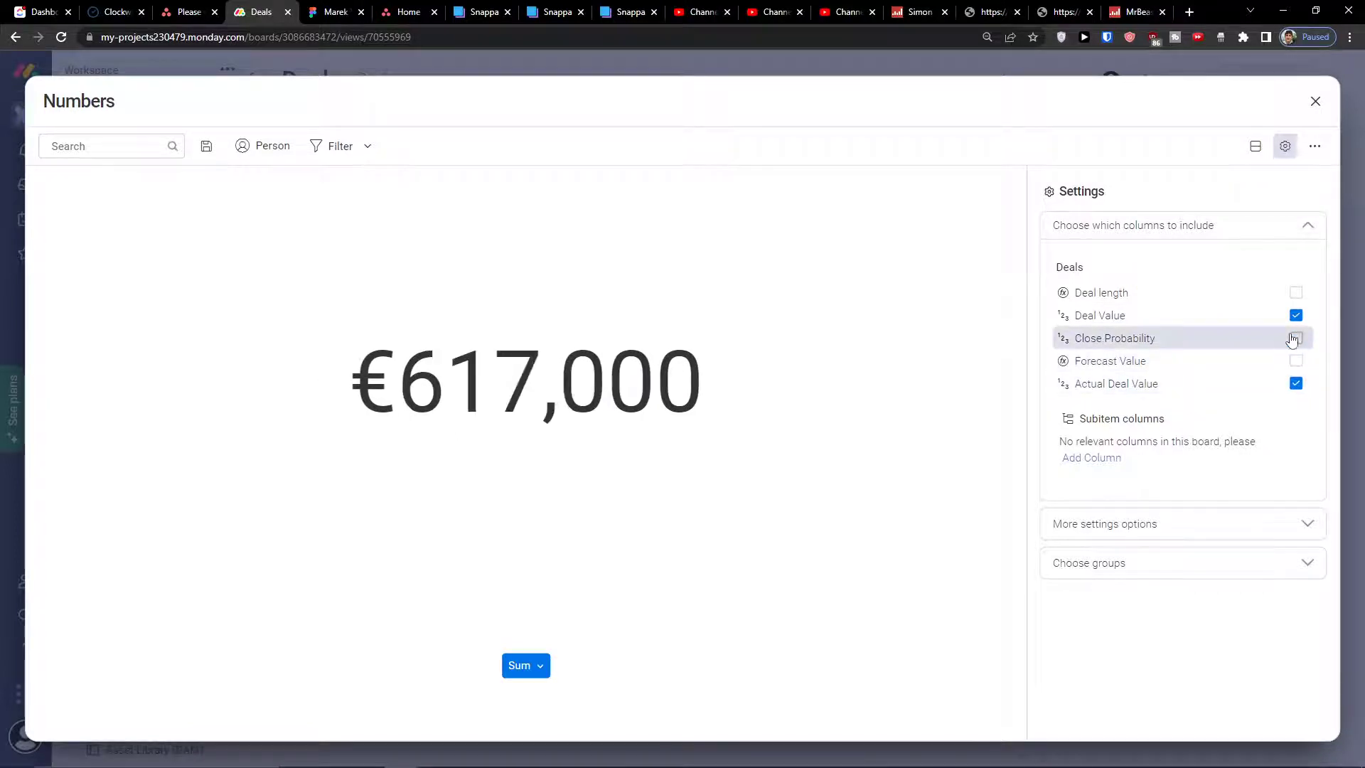
{"action": "left_click", "coordinate": [1295, 316]}
{"action": "left_click", "coordinate": [1294, 316]}
{"action": "left_click", "coordinate": [1294, 320]}
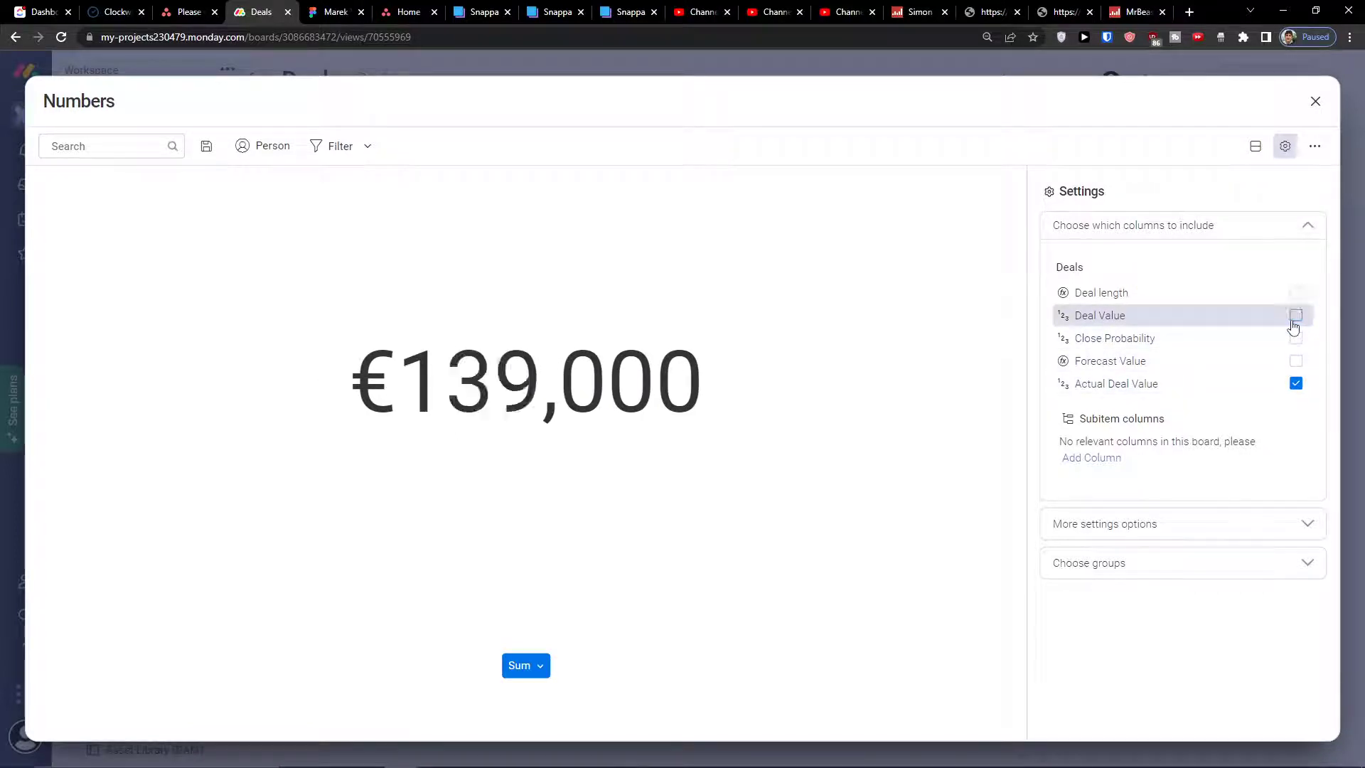
Step: Review the Numbers widget's unit, function, group and column settings, and close its settings view
{"action": "left_click", "coordinate": [1089, 519]}
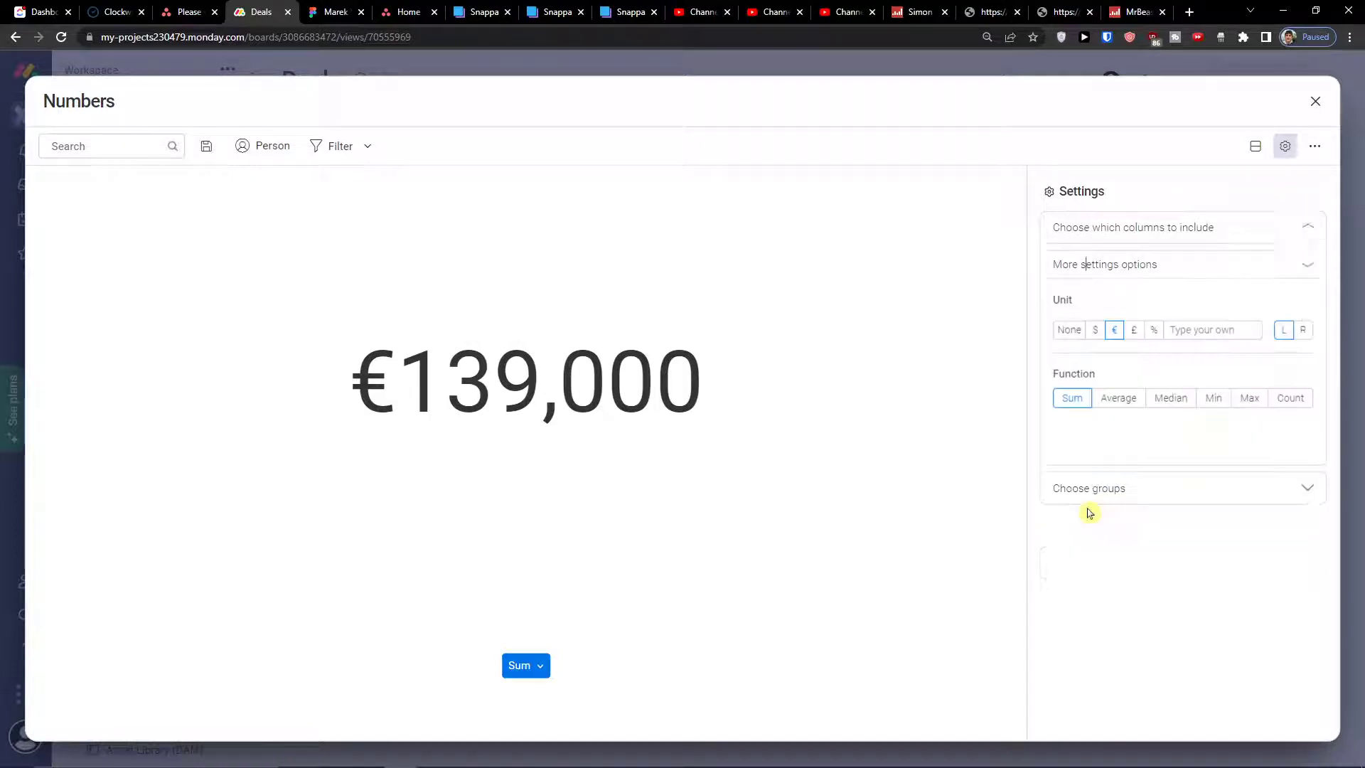
{"action": "left_click", "coordinate": [1101, 489]}
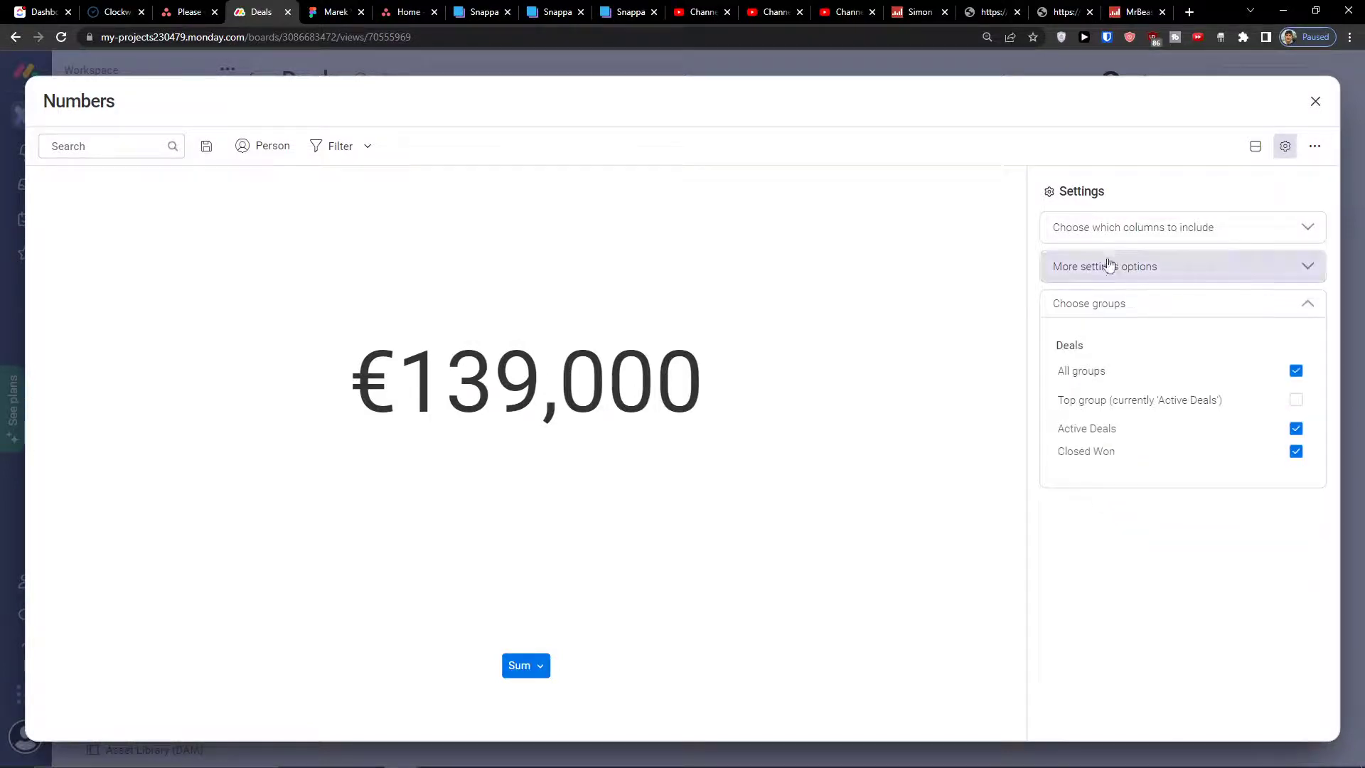
{"action": "left_click", "coordinate": [1045, 233]}
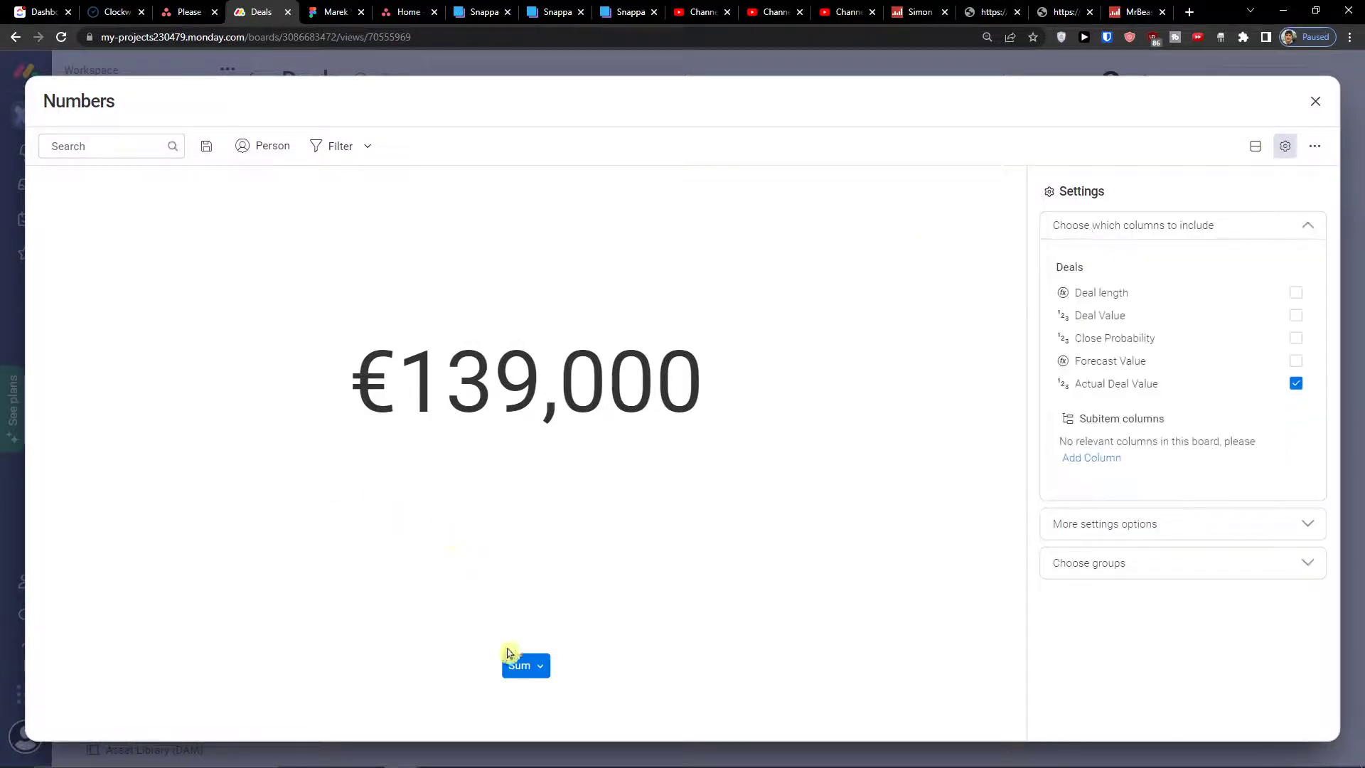
{"action": "left_click", "coordinate": [1315, 101]}
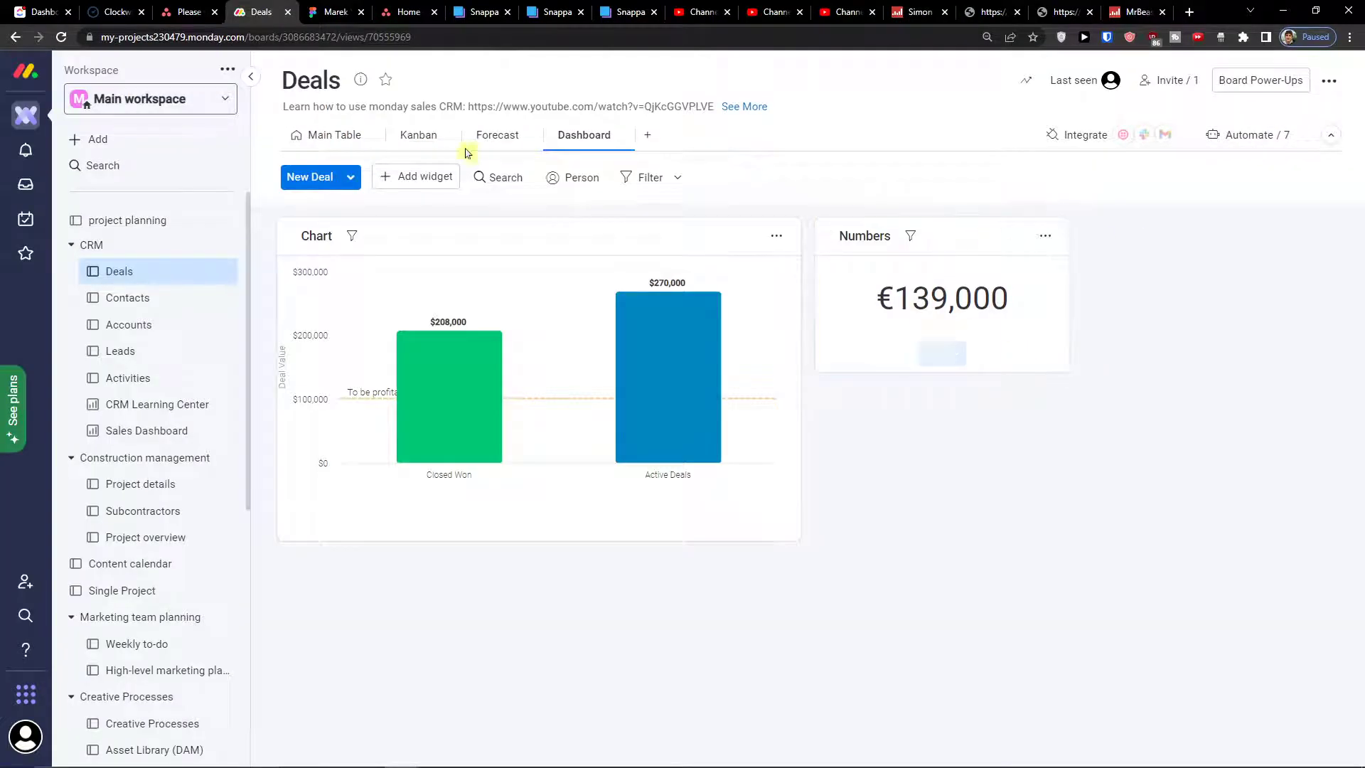
Step: Browse the recommended widgets in the Widgets Center and add a Text widget to the dashboard
{"action": "left_click", "coordinate": [409, 177]}
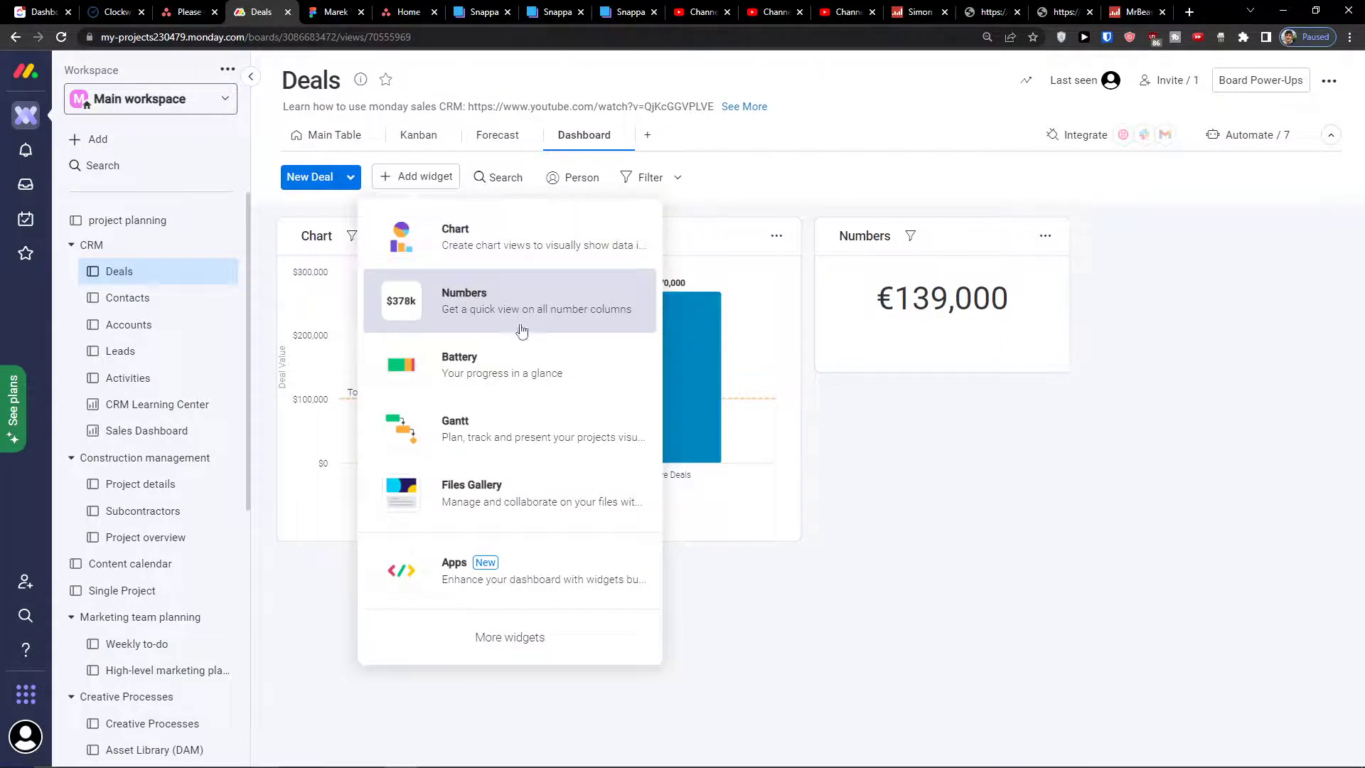
{"action": "left_click", "coordinate": [484, 637]}
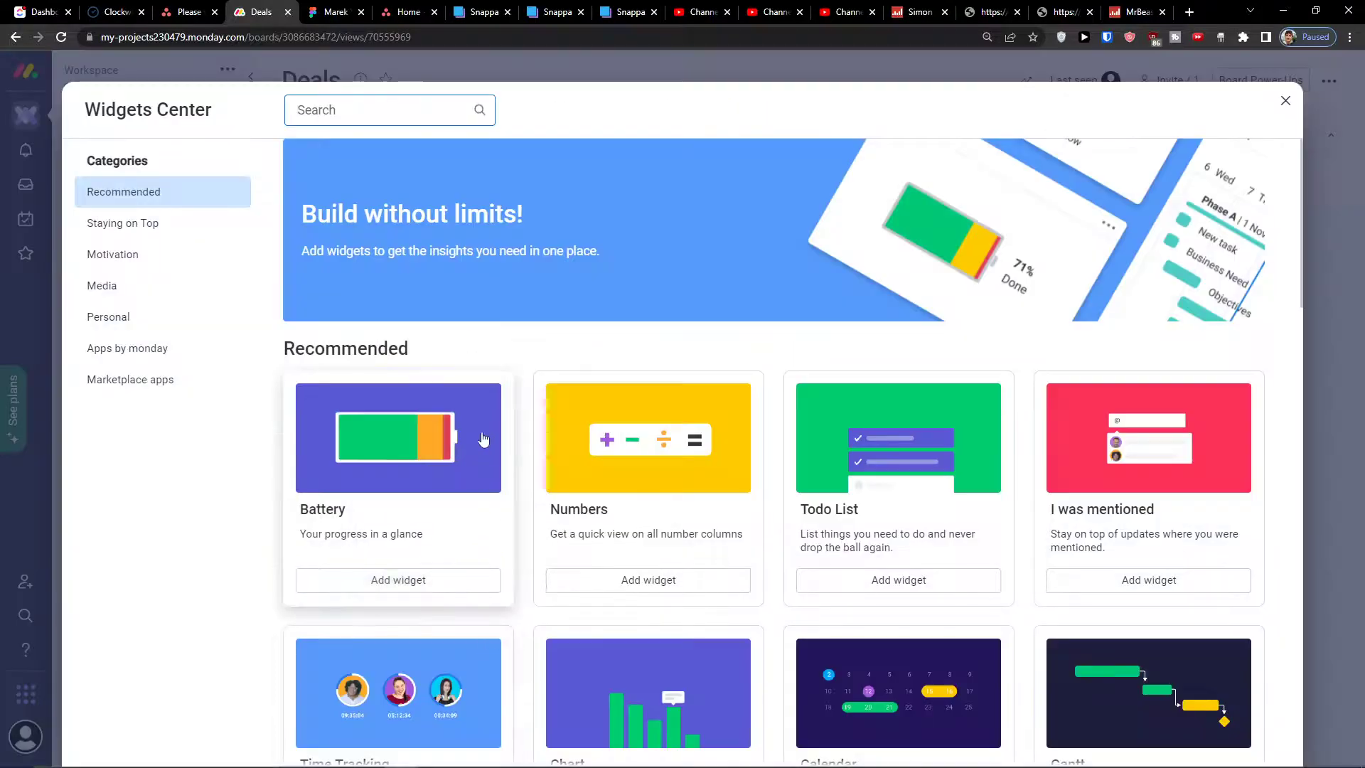
{"action": "scroll", "coordinate": [486, 437], "scroll_direction": "down", "scroll_amount": 4}
{"action": "scroll", "coordinate": [486, 437], "scroll_direction": "down", "scroll_amount": 4}
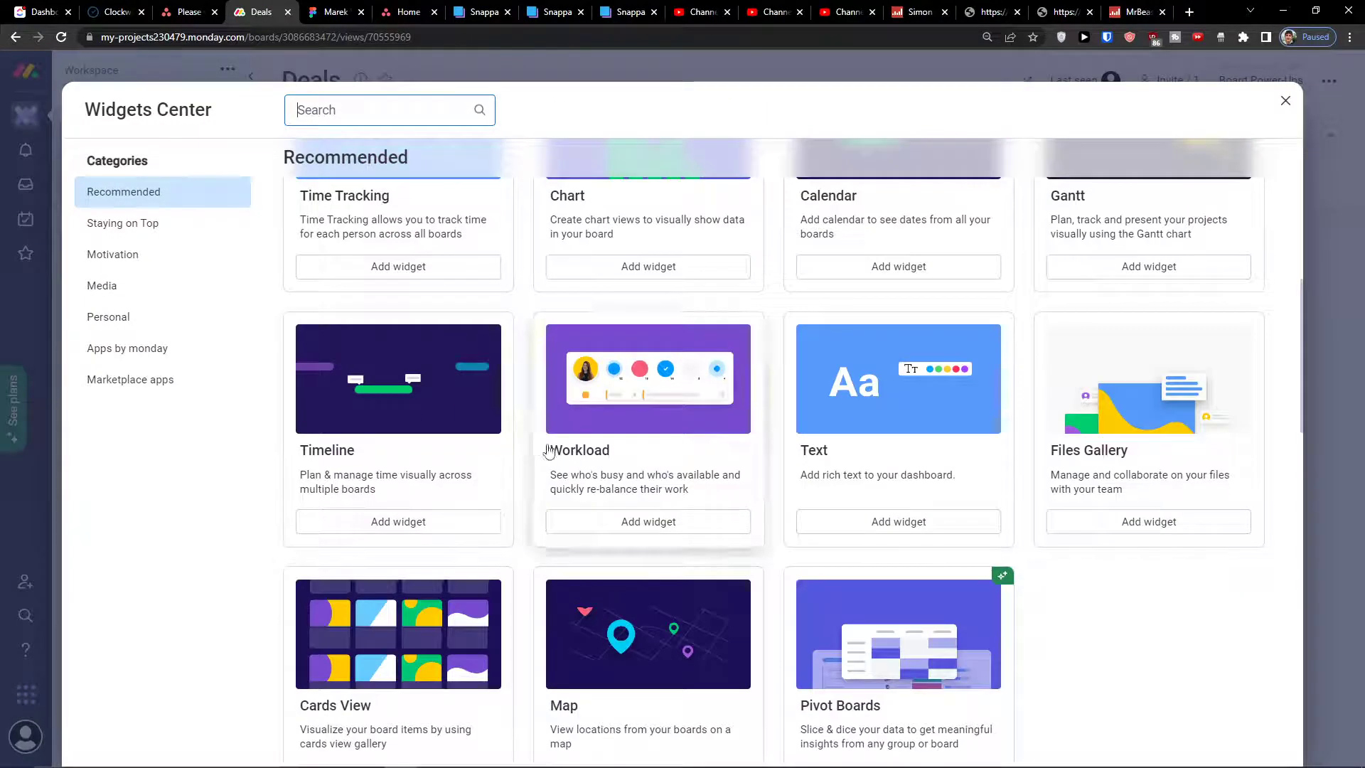
{"action": "key", "text": "Escape"}
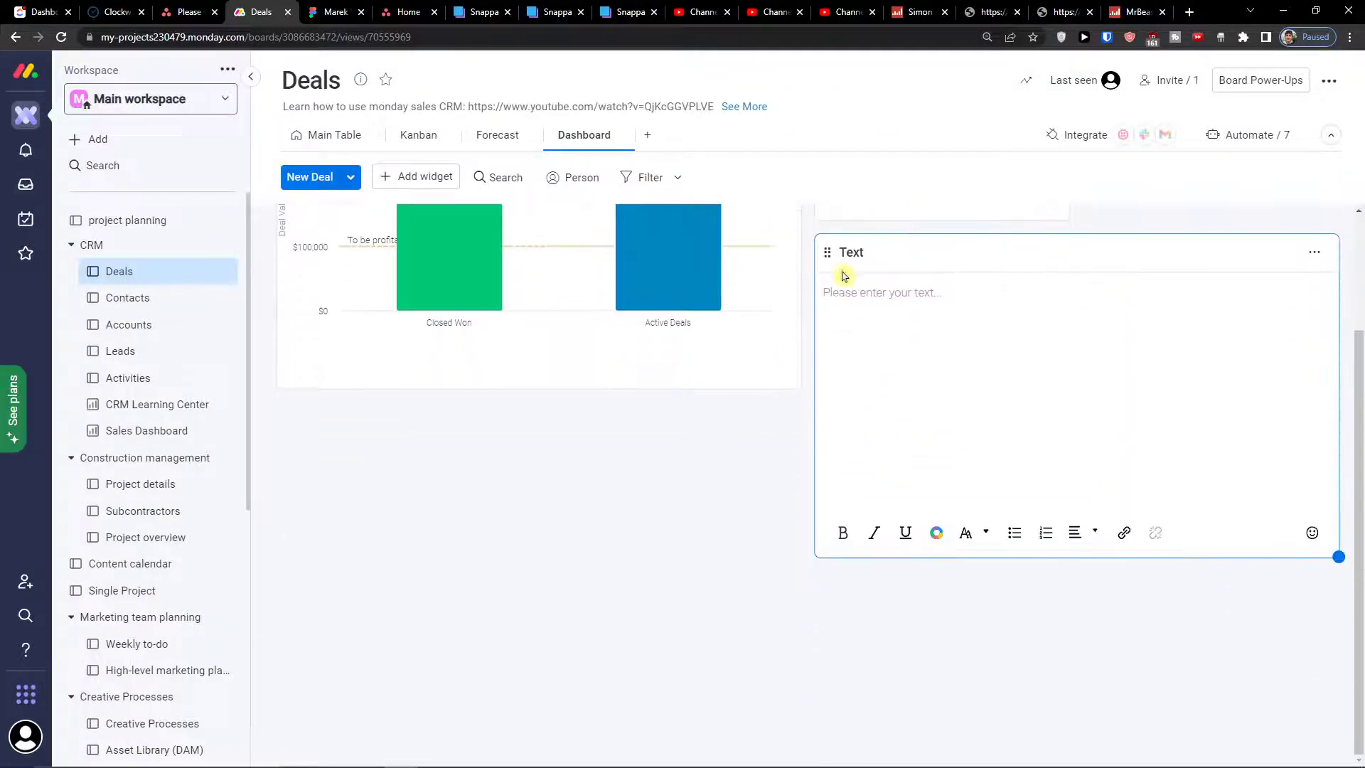
Step: Move the Text widget above the chart, stretch it across the full dashboard width and reduce its height
{"action": "left_click_drag", "start_coordinate": [833, 257], "coordinate": [566, 266]}
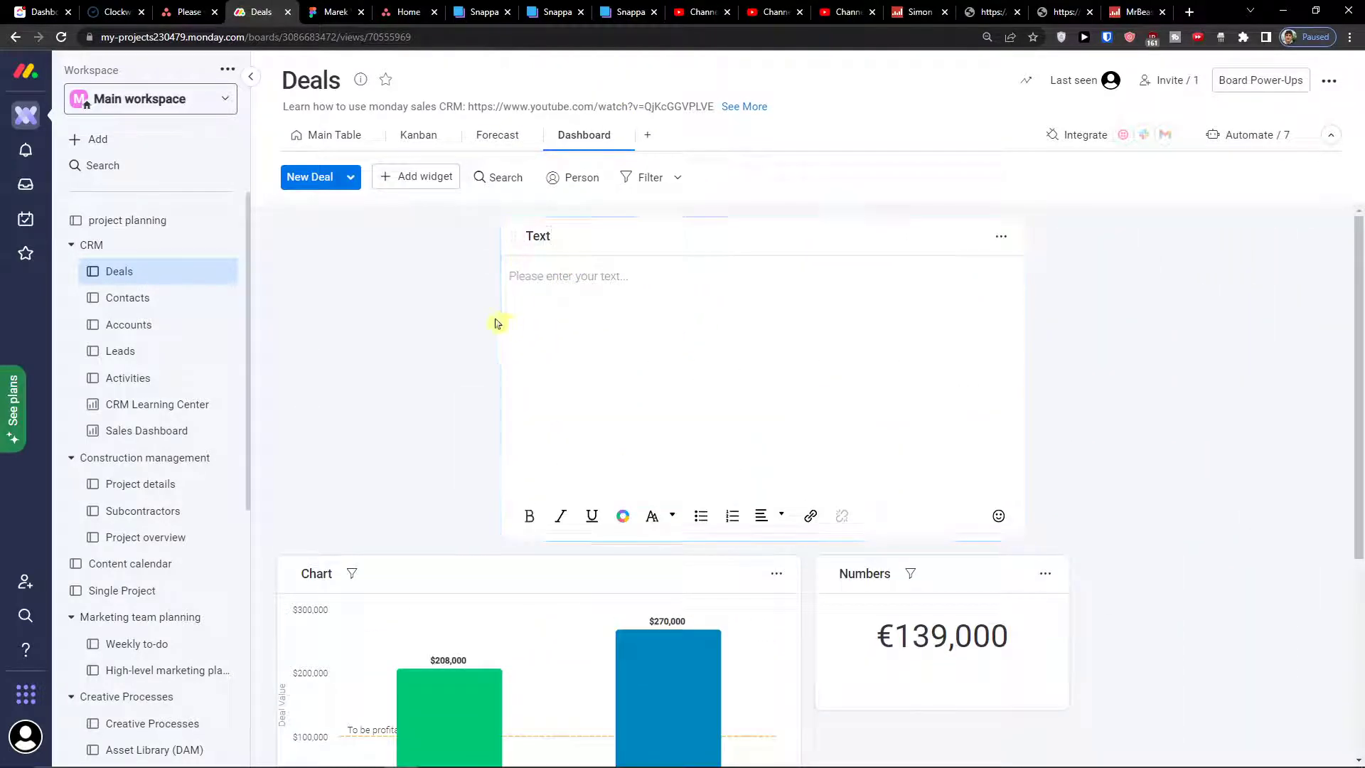
{"action": "left_click_drag", "start_coordinate": [1024, 541], "coordinate": [1339, 484]}
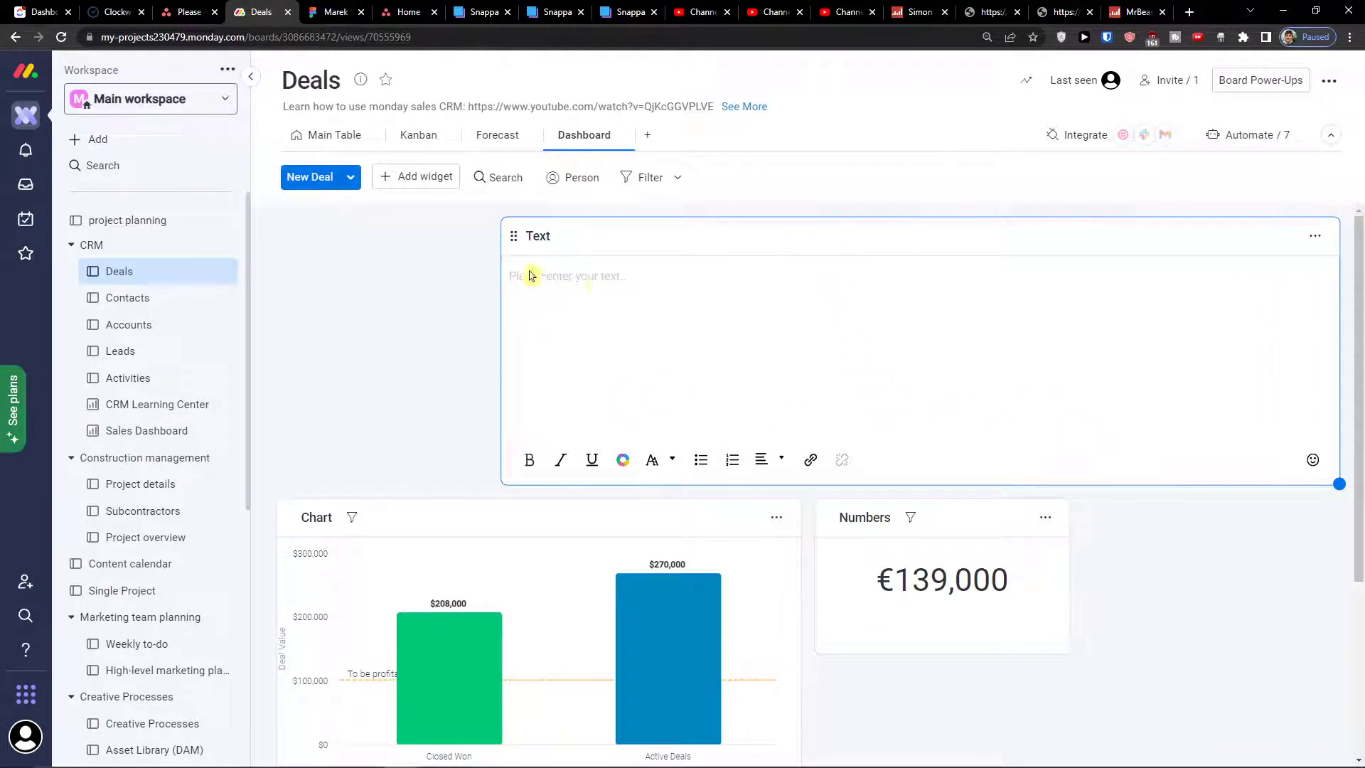
{"action": "left_click_drag", "start_coordinate": [517, 240], "coordinate": [259, 250]}
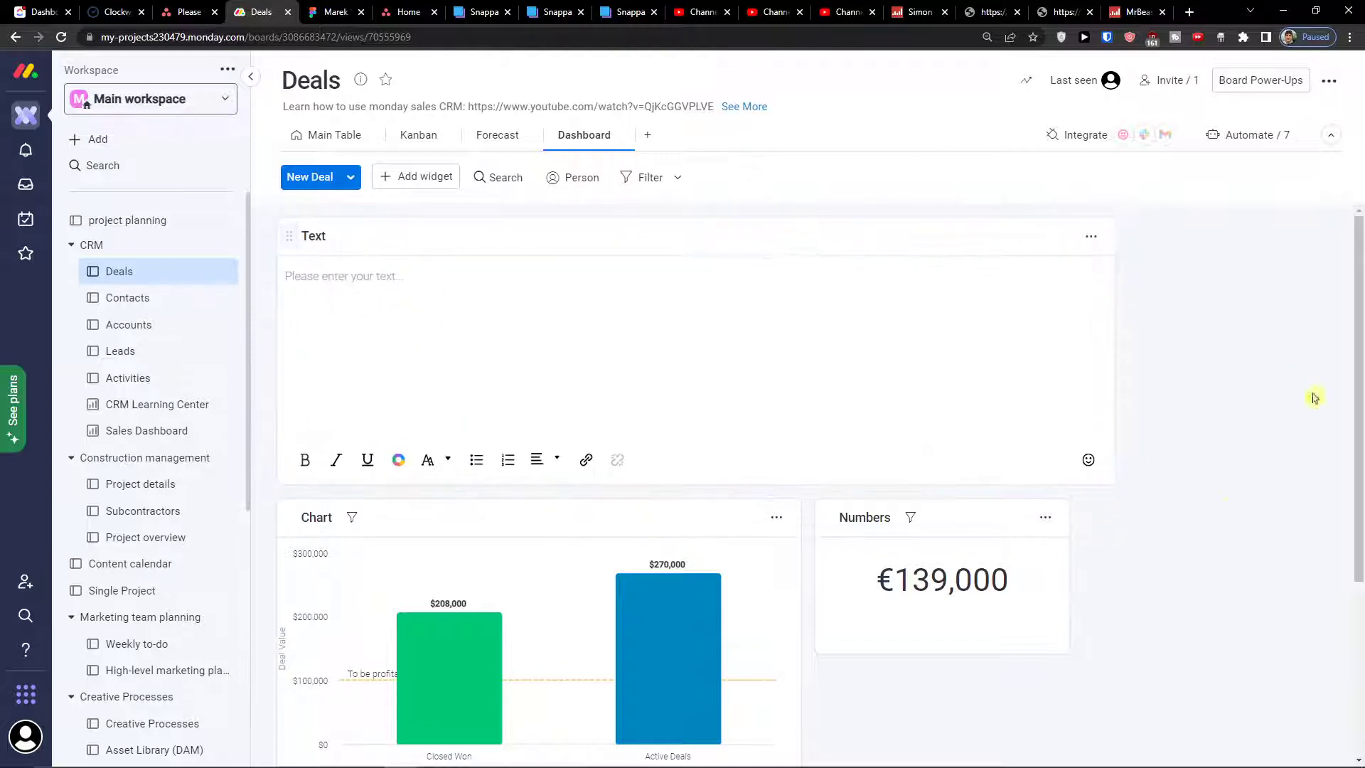
{"action": "left_click_drag", "start_coordinate": [1114, 484], "coordinate": [1342, 431]}
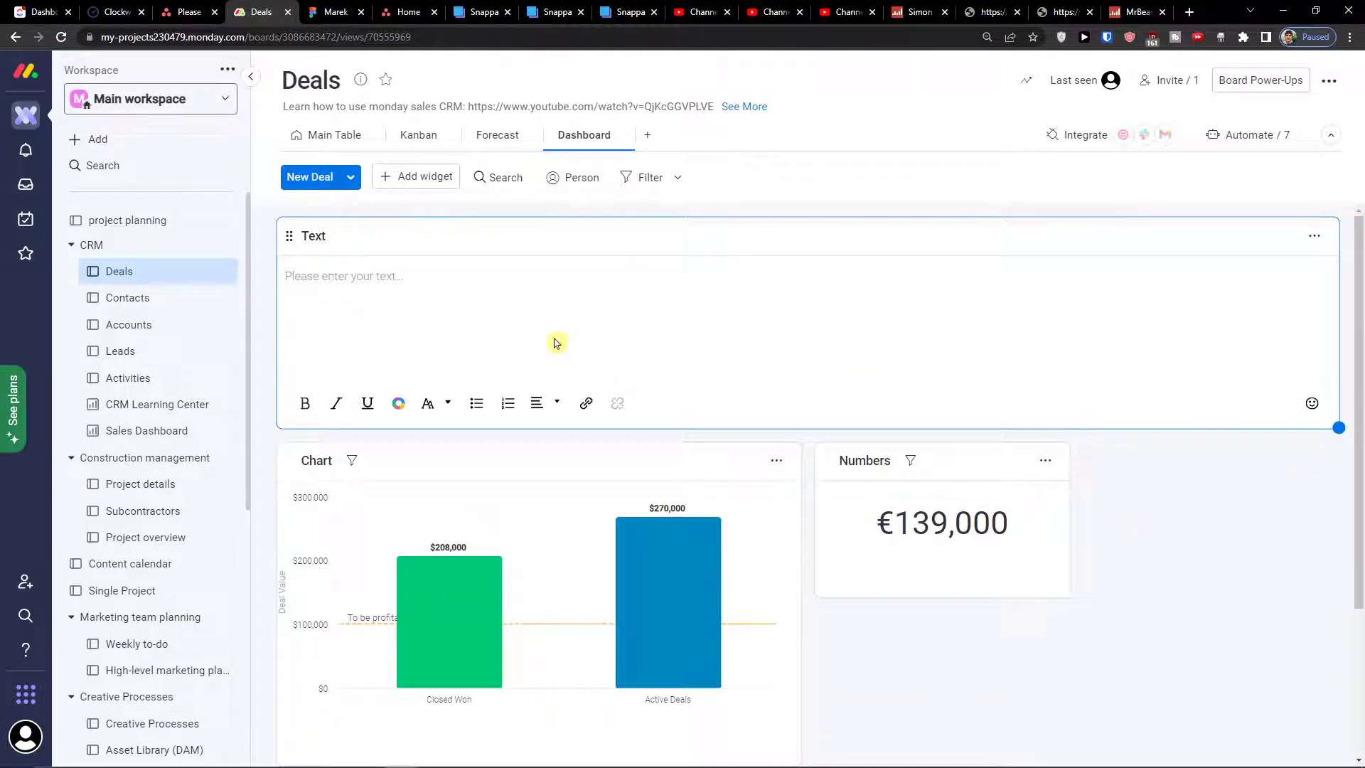
Step: Enter "This is a reporting dashboard about Deals" in the Text widget, centre it and make it bold
{"action": "type", "text": "This is a reporting dashboard about Deals"}
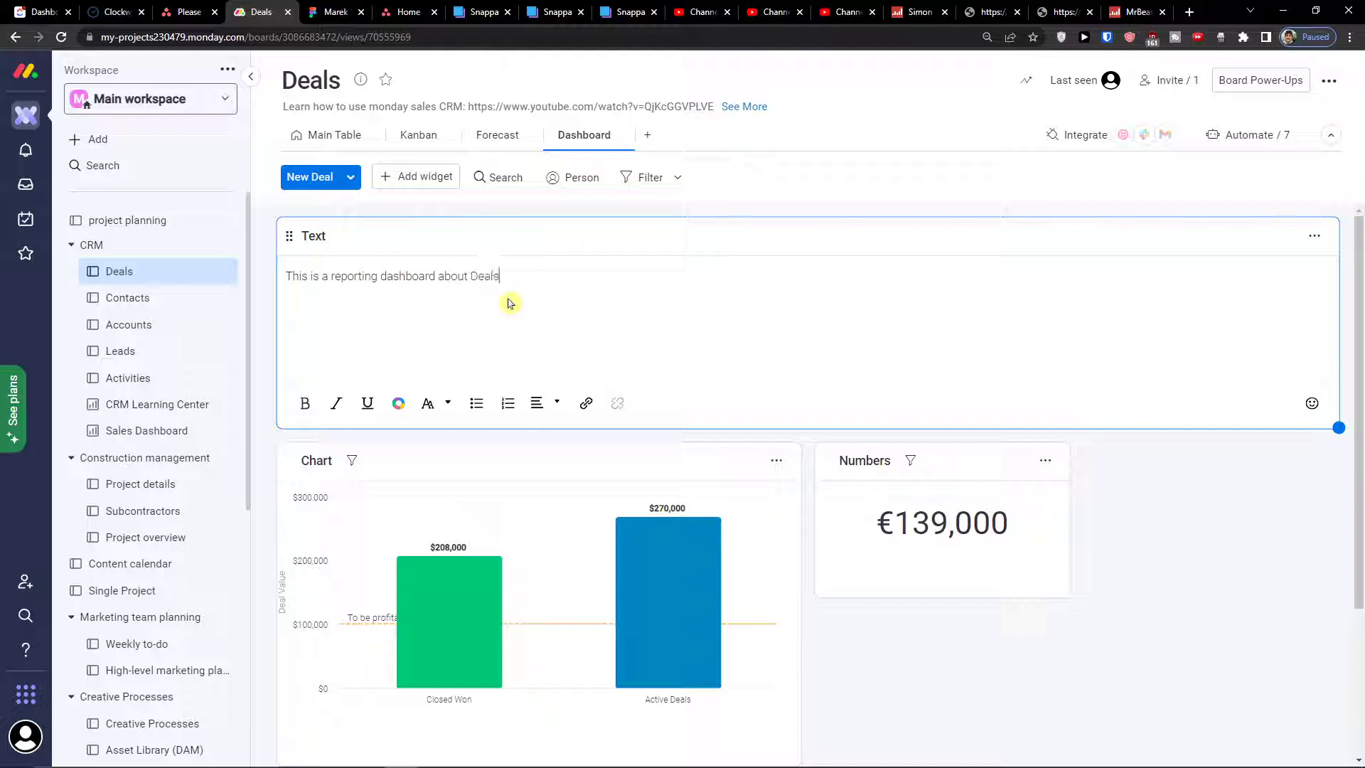
{"action": "key", "text": "ctrl+a"}
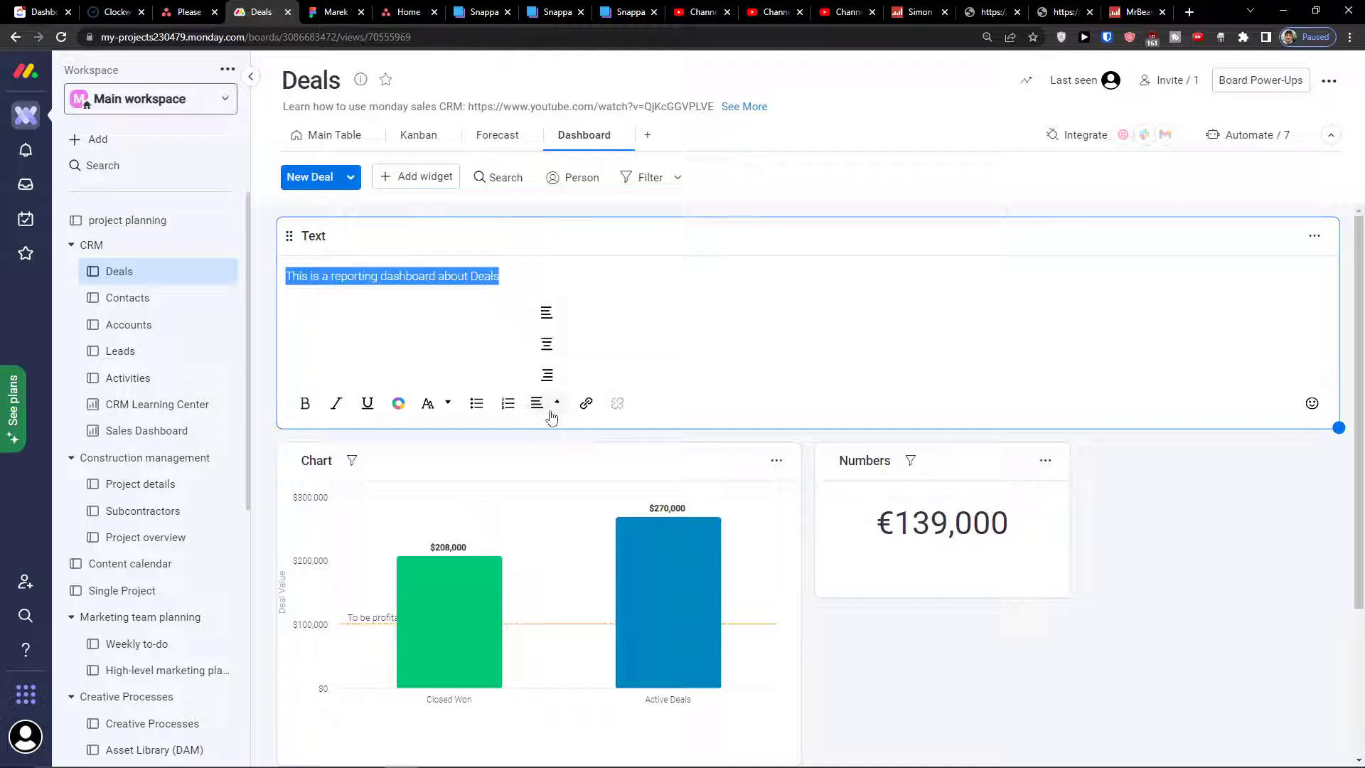
{"action": "left_click", "coordinate": [549, 352]}
{"action": "left_click", "coordinate": [304, 404]}
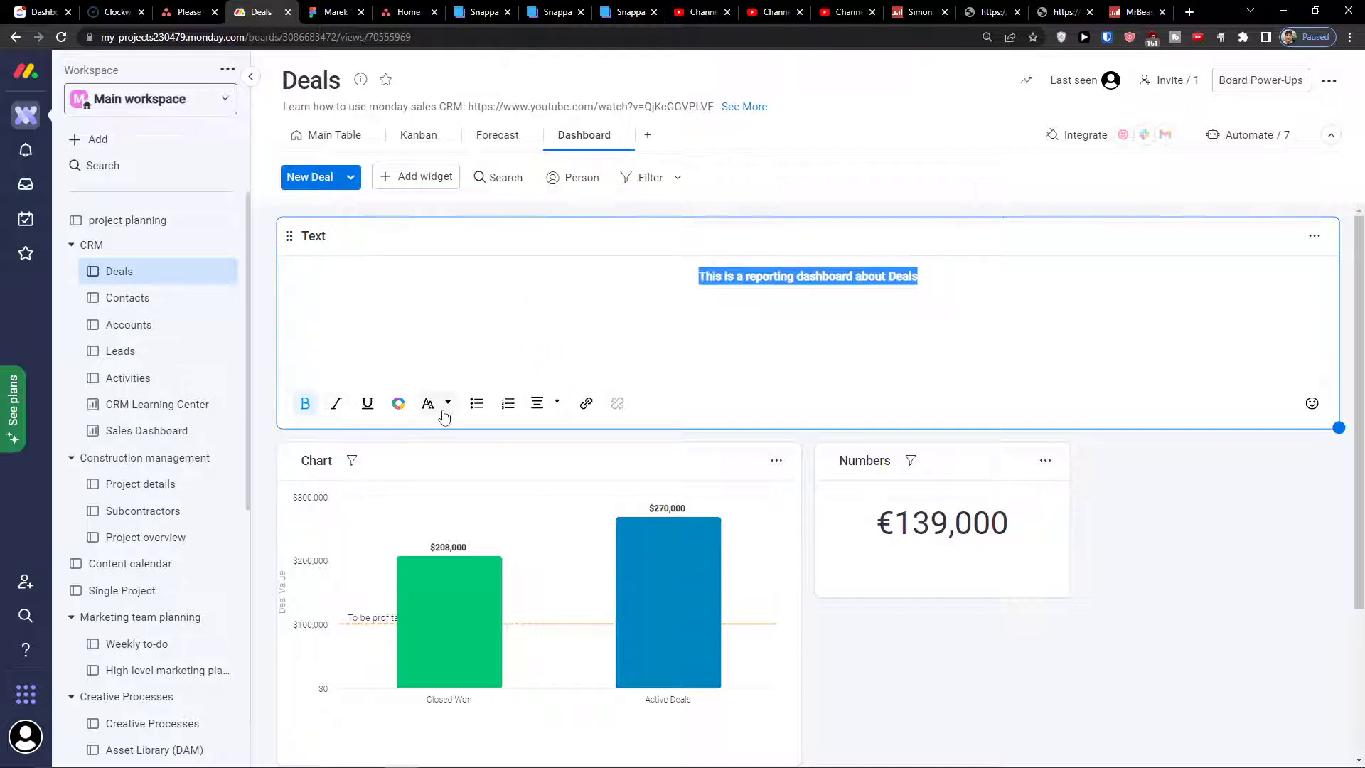
Step: Try font size 72 on the Text widget's sentence and settle on size 60
{"action": "left_click", "coordinate": [439, 406]}
{"action": "left_click", "coordinate": [440, 371]}
{"action": "left_click", "coordinate": [440, 403]}
{"action": "left_click", "coordinate": [434, 332]}
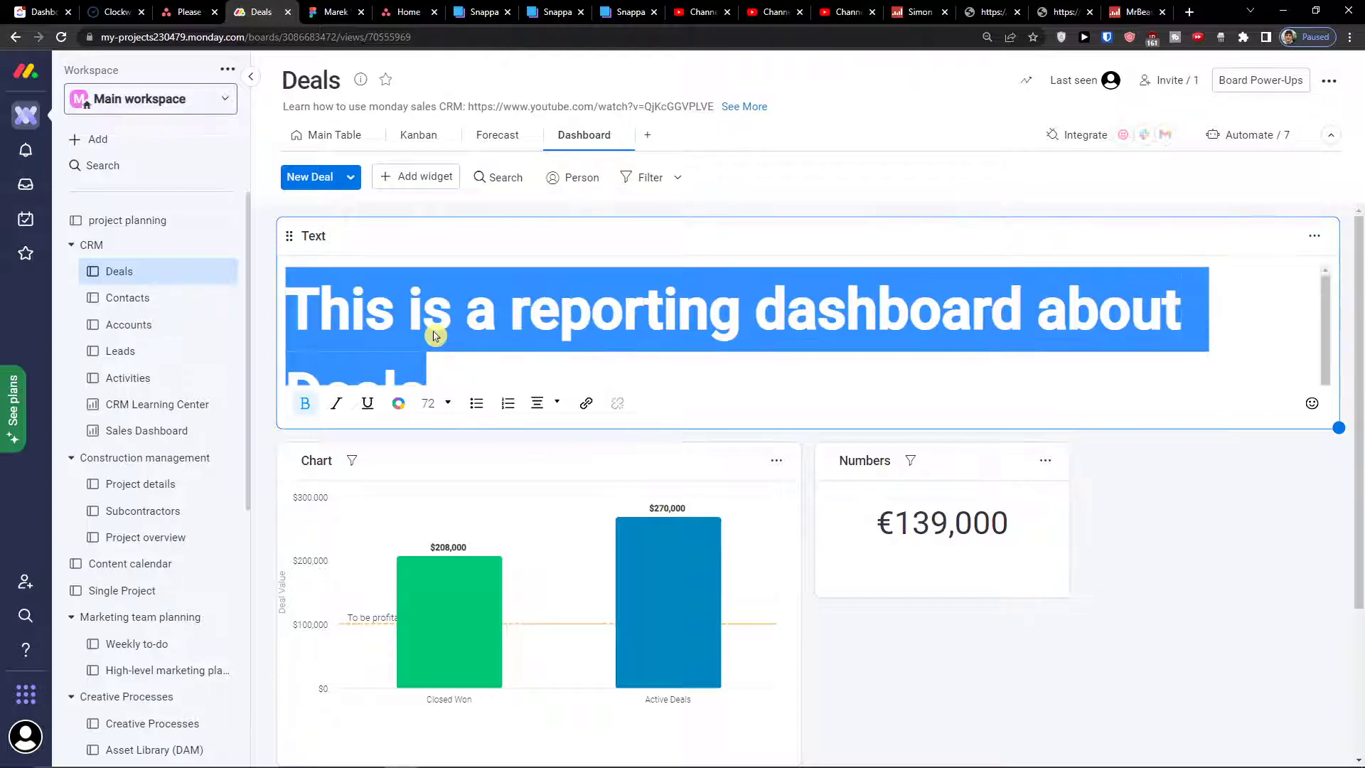
{"action": "left_click", "coordinate": [437, 403]}
{"action": "left_click", "coordinate": [439, 375]}
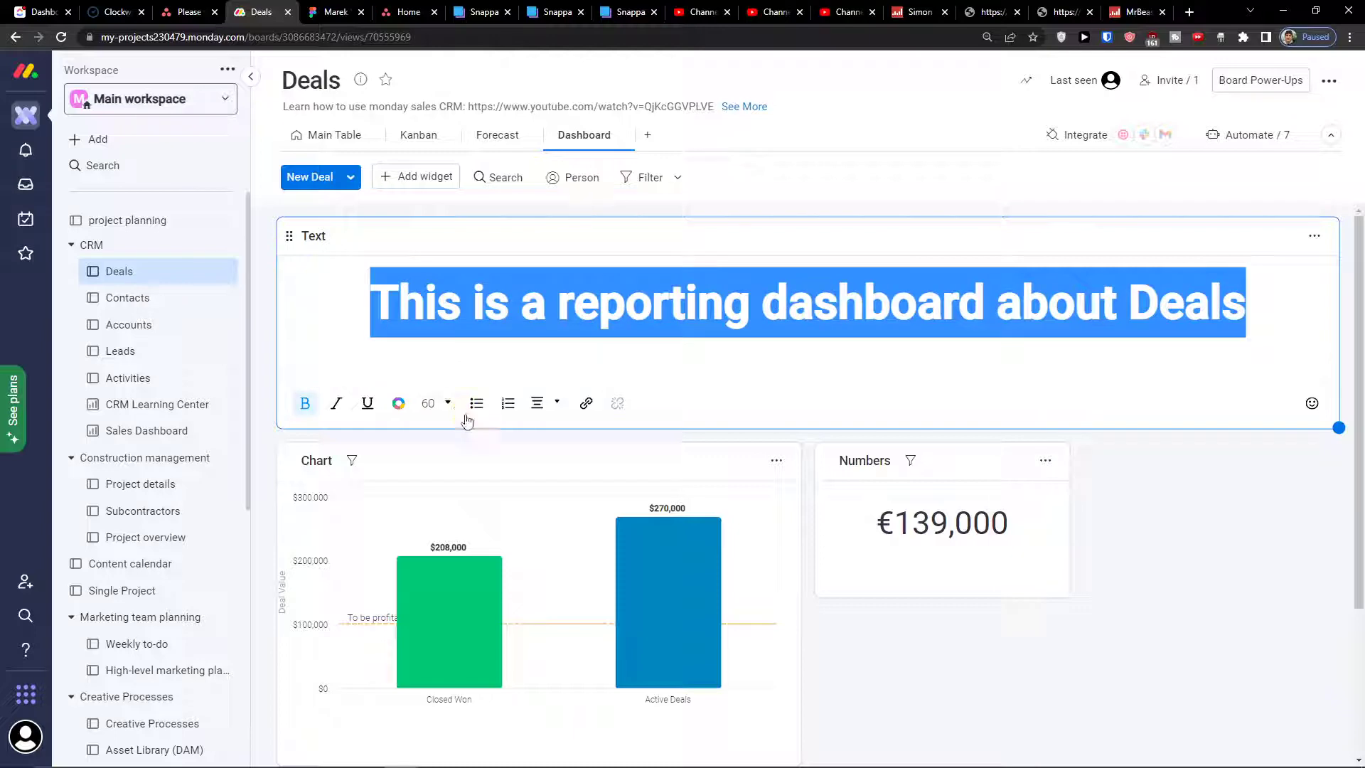
{"action": "left_click", "coordinate": [701, 326]}
{"action": "scroll", "coordinate": [1167, 497], "scroll_direction": "down", "scroll_amount": 2}
{"action": "scroll", "coordinate": [954, 379], "scroll_direction": "up", "scroll_amount": 2}
Step: Review the chart type and X axis settings of the Monthly forecast - By accounts widget in the Forecast view
{"action": "left_click", "coordinate": [500, 138]}
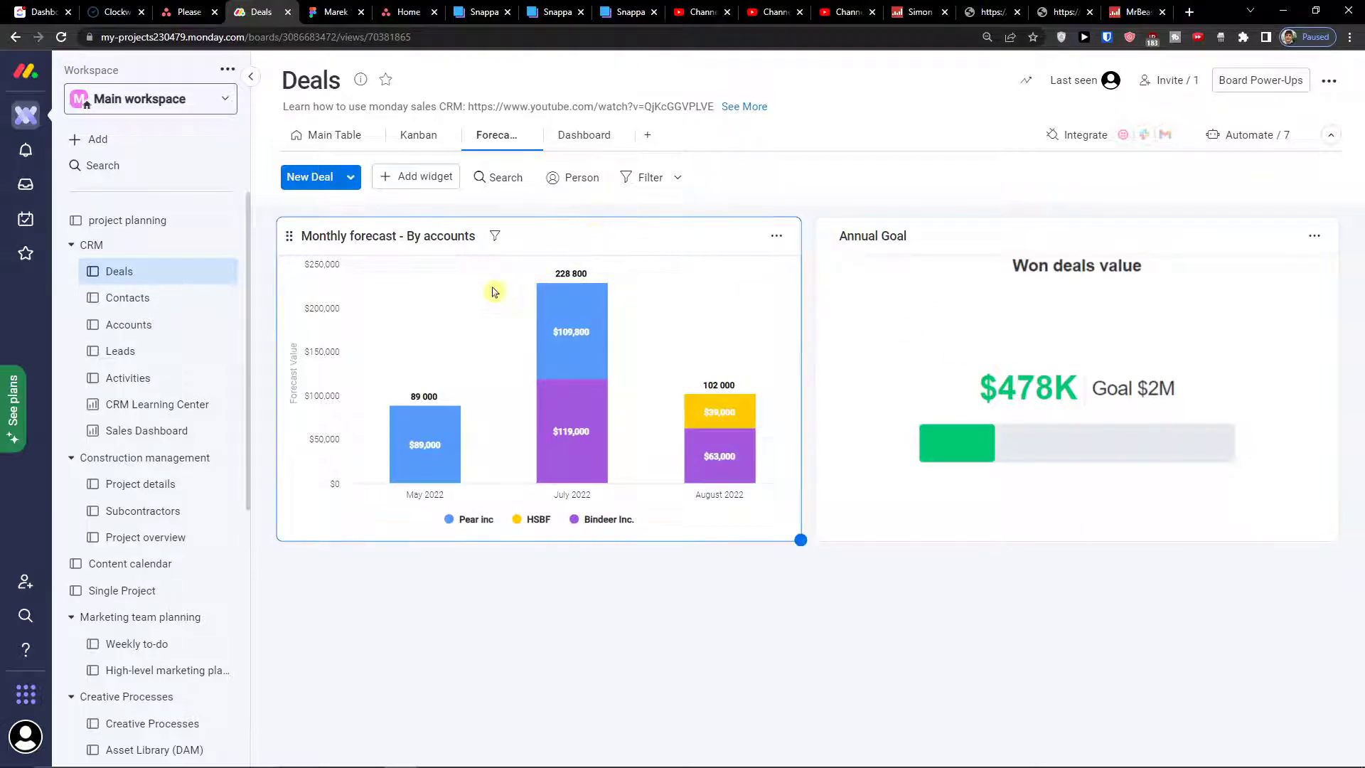
{"action": "left_click", "coordinate": [776, 235]}
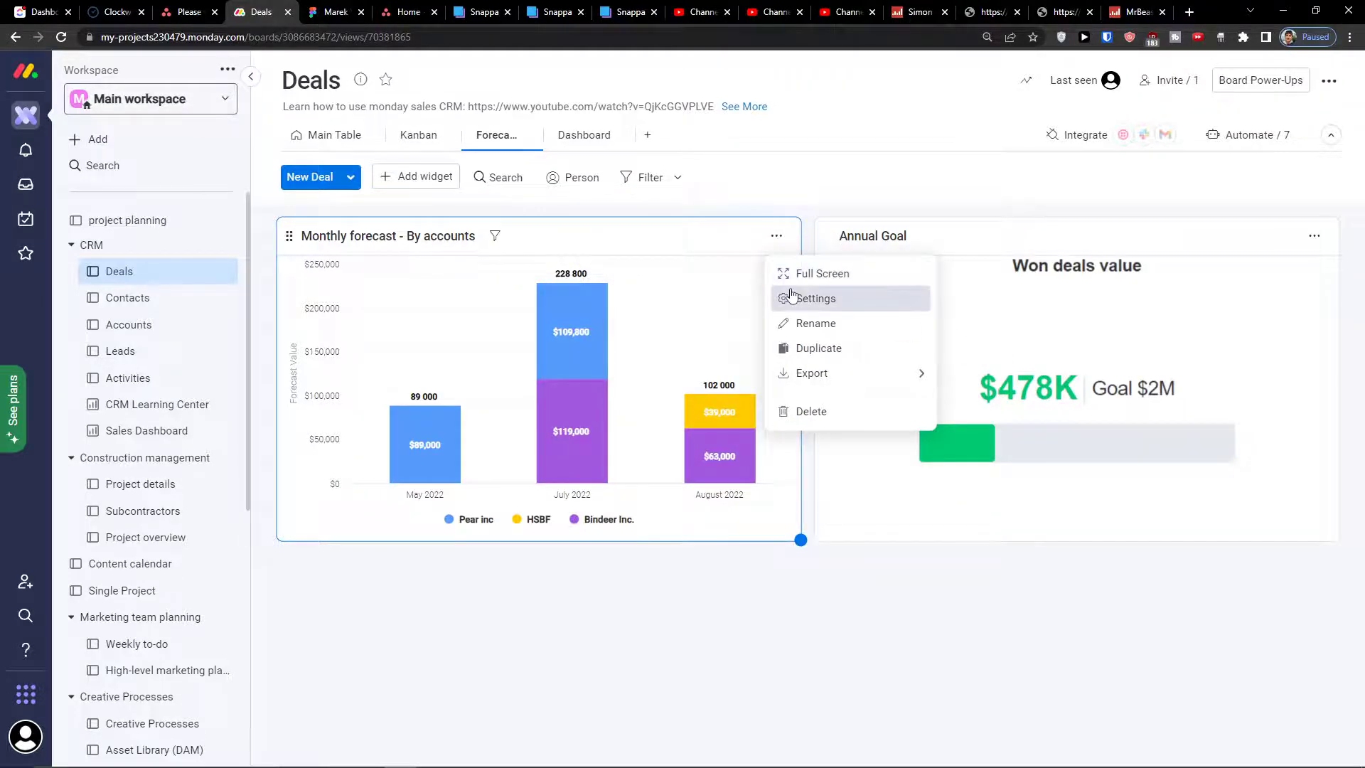
{"action": "left_click", "coordinate": [792, 294]}
{"action": "scroll", "coordinate": [1164, 381], "scroll_direction": "down", "scroll_amount": 4}
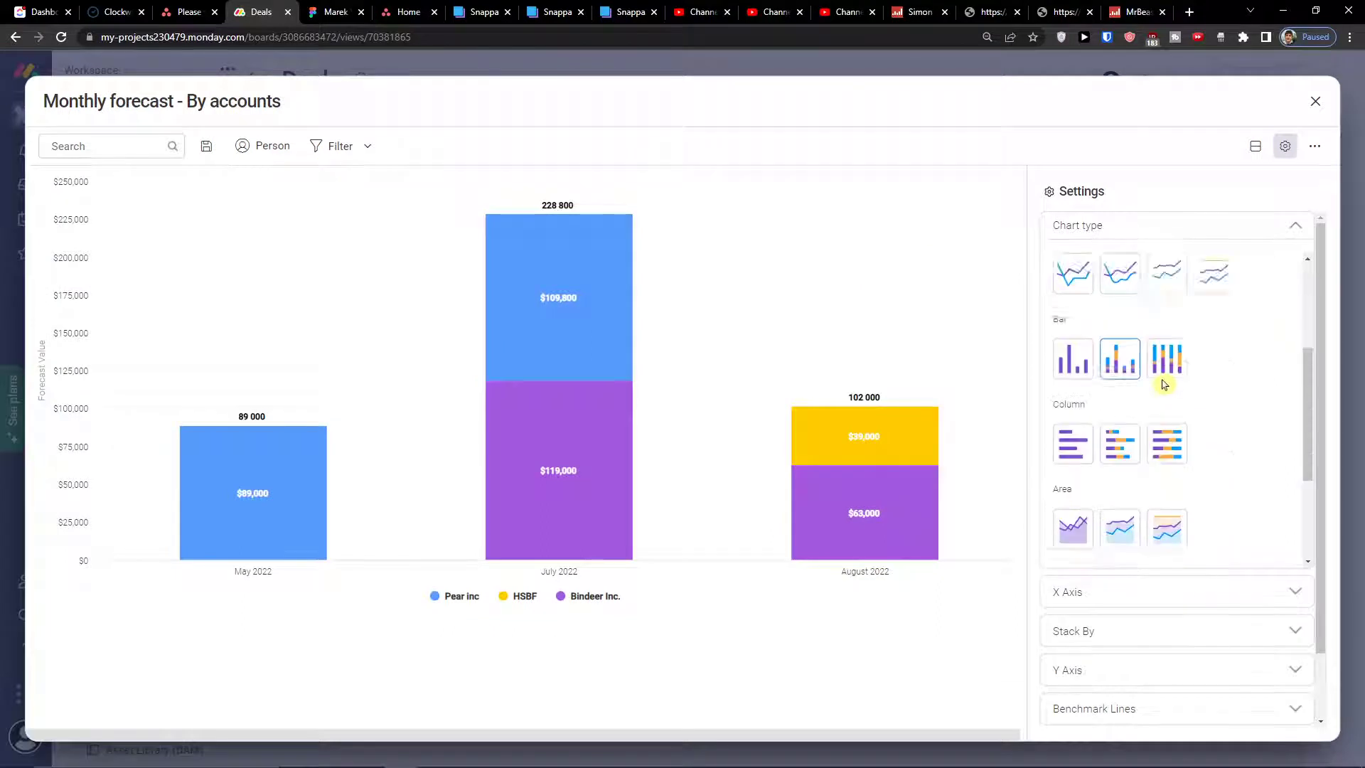
{"action": "scroll", "coordinate": [1163, 384], "scroll_direction": "down", "scroll_amount": 2}
{"action": "scroll", "coordinate": [1163, 384], "scroll_direction": "up", "scroll_amount": 5}
{"action": "scroll", "coordinate": [1163, 384], "scroll_direction": "down", "scroll_amount": 5}
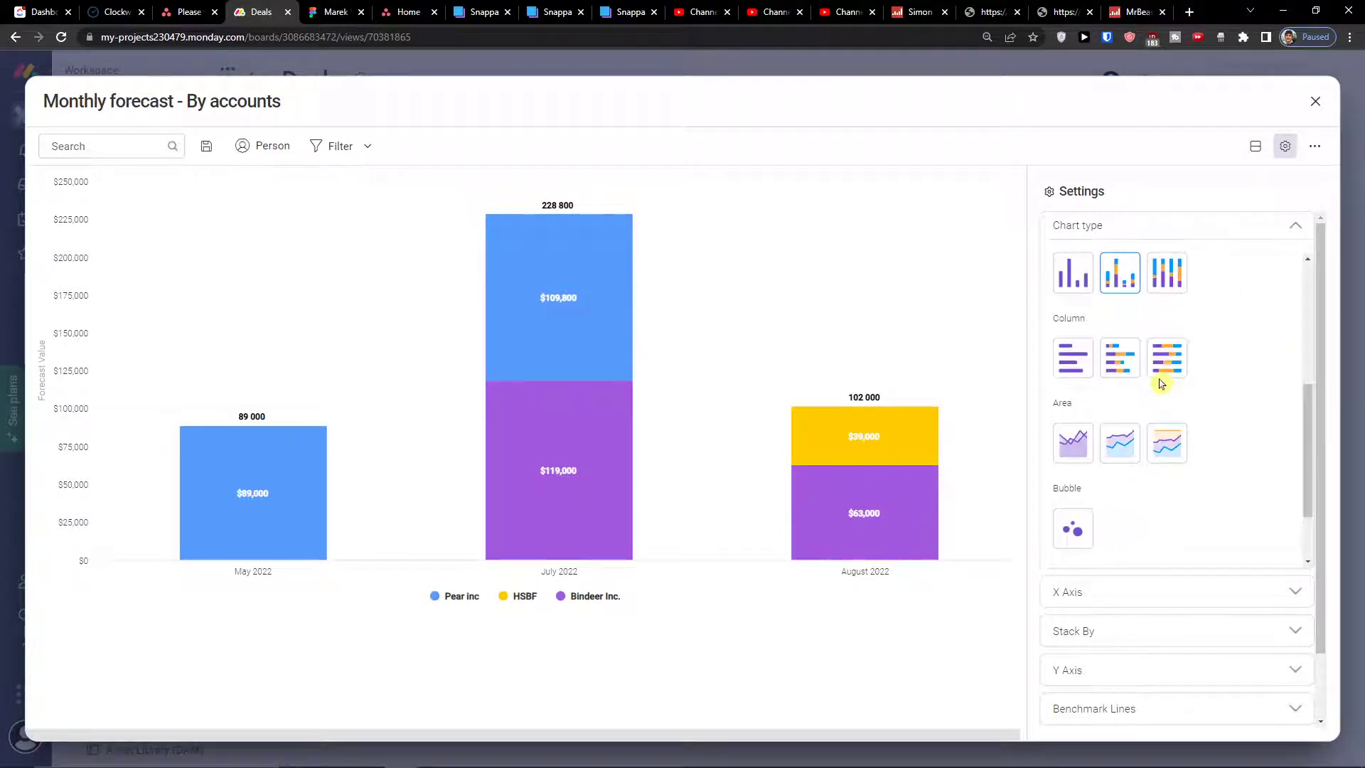
{"action": "left_click", "coordinate": [1073, 593]}
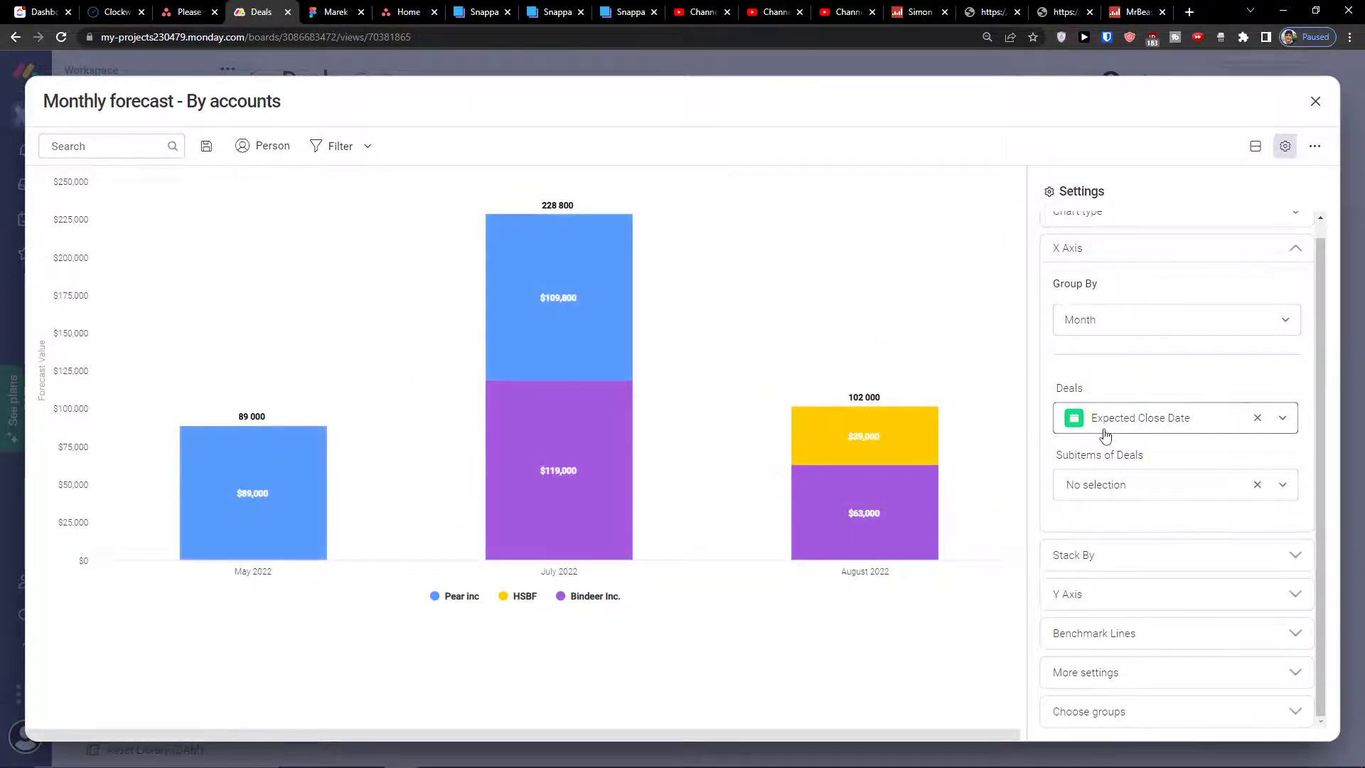
{"action": "left_click", "coordinate": [1315, 102]}
Step: Return to the Dashboard view and look at the New Deal form without creating a deal
{"action": "left_click", "coordinate": [586, 134]}
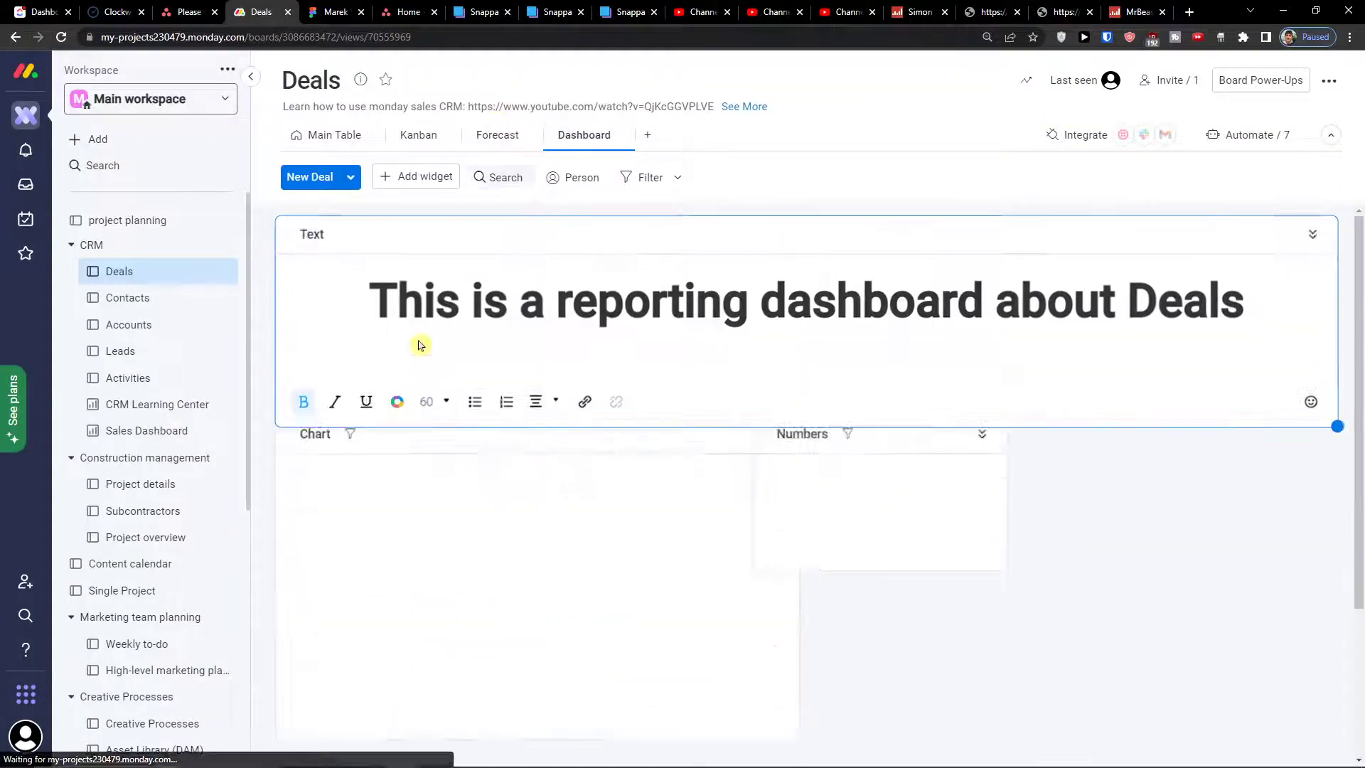
{"action": "left_click", "coordinate": [313, 177]}
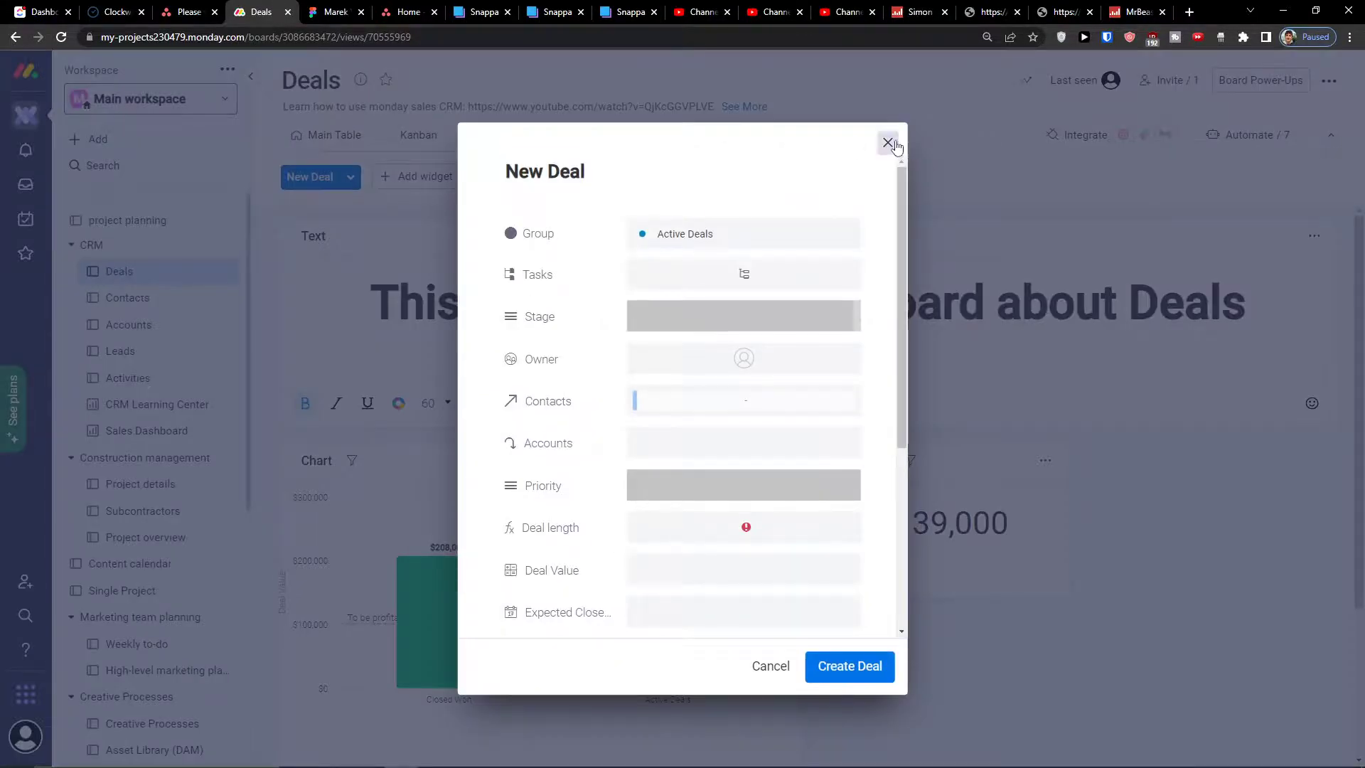
{"action": "left_click", "coordinate": [886, 140]}
Step: Add a second Chart widget to the dashboard and look through the chart types in its settings
{"action": "left_click", "coordinate": [416, 176]}
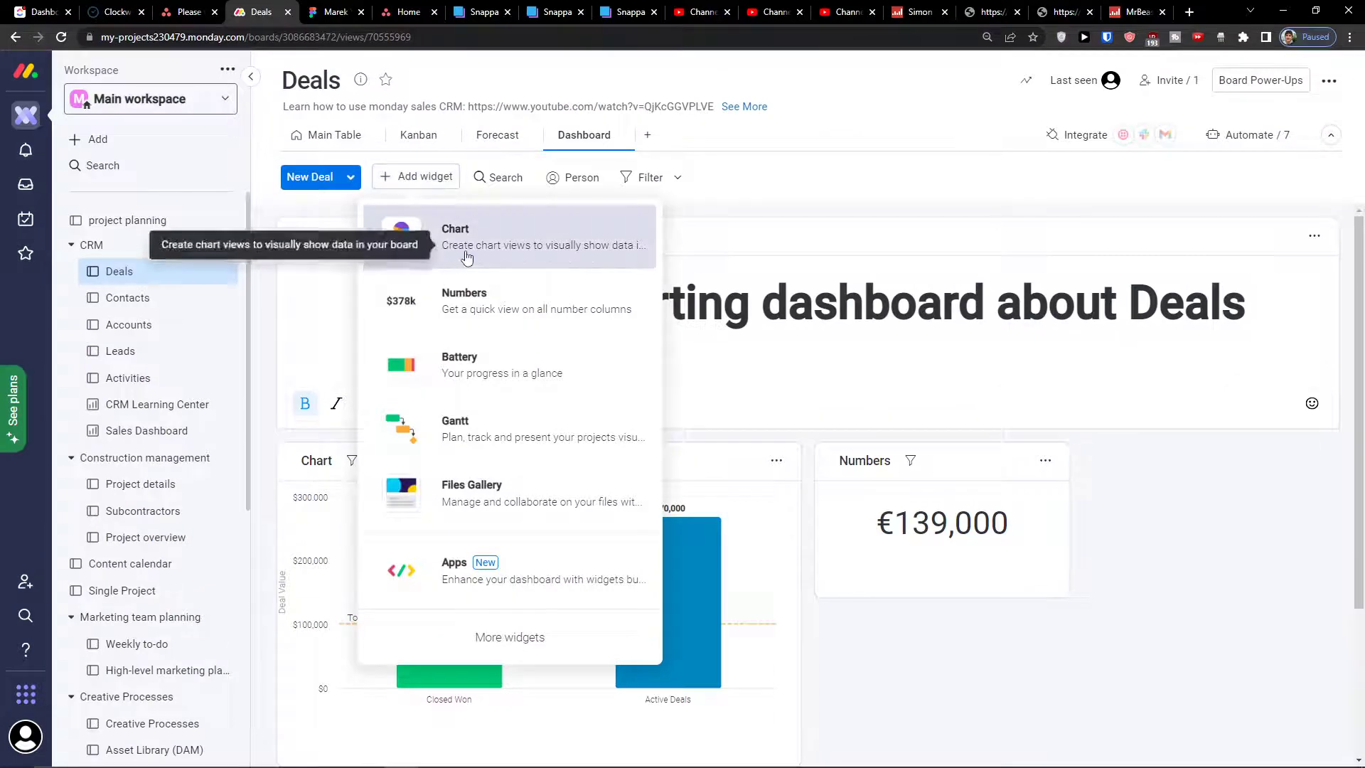
{"action": "left_click", "coordinate": [391, 238]}
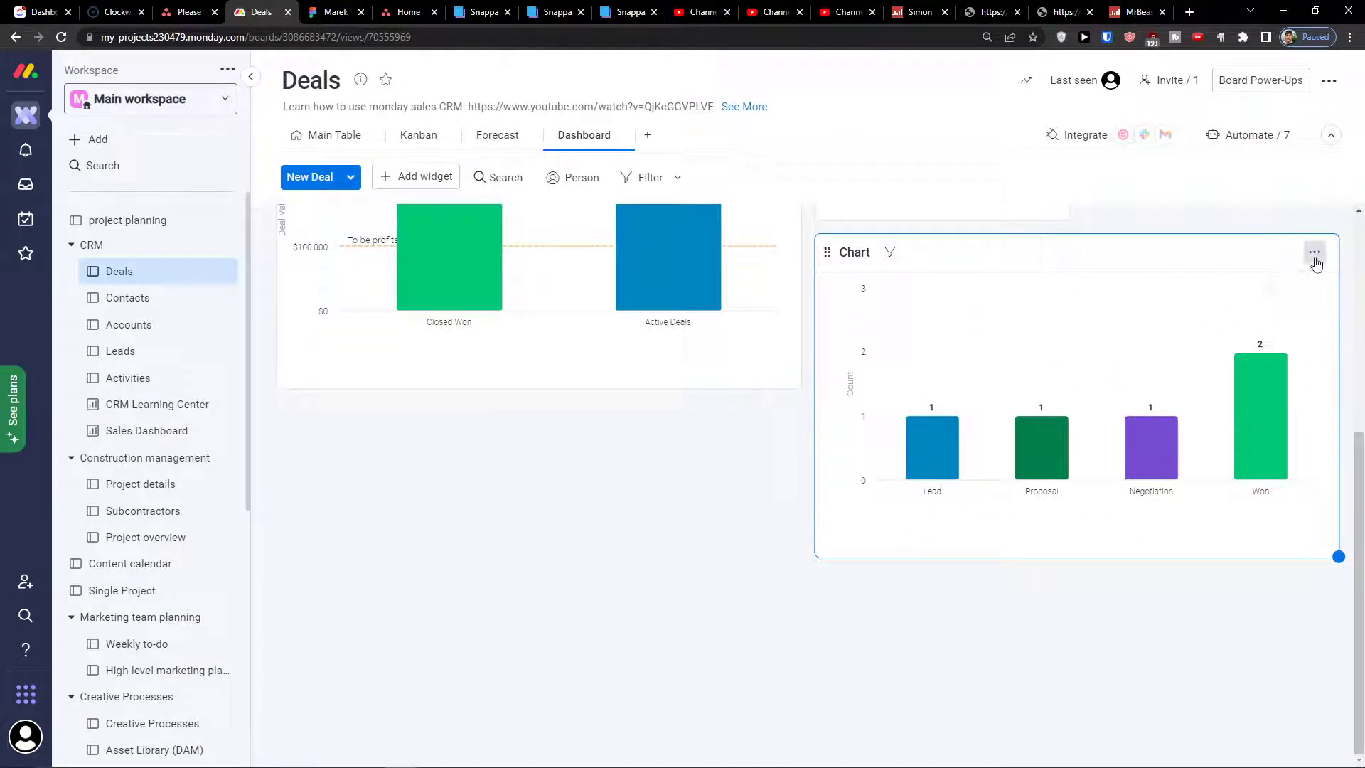
{"action": "left_click", "coordinate": [1314, 254]}
{"action": "left_click", "coordinate": [1280, 313]}
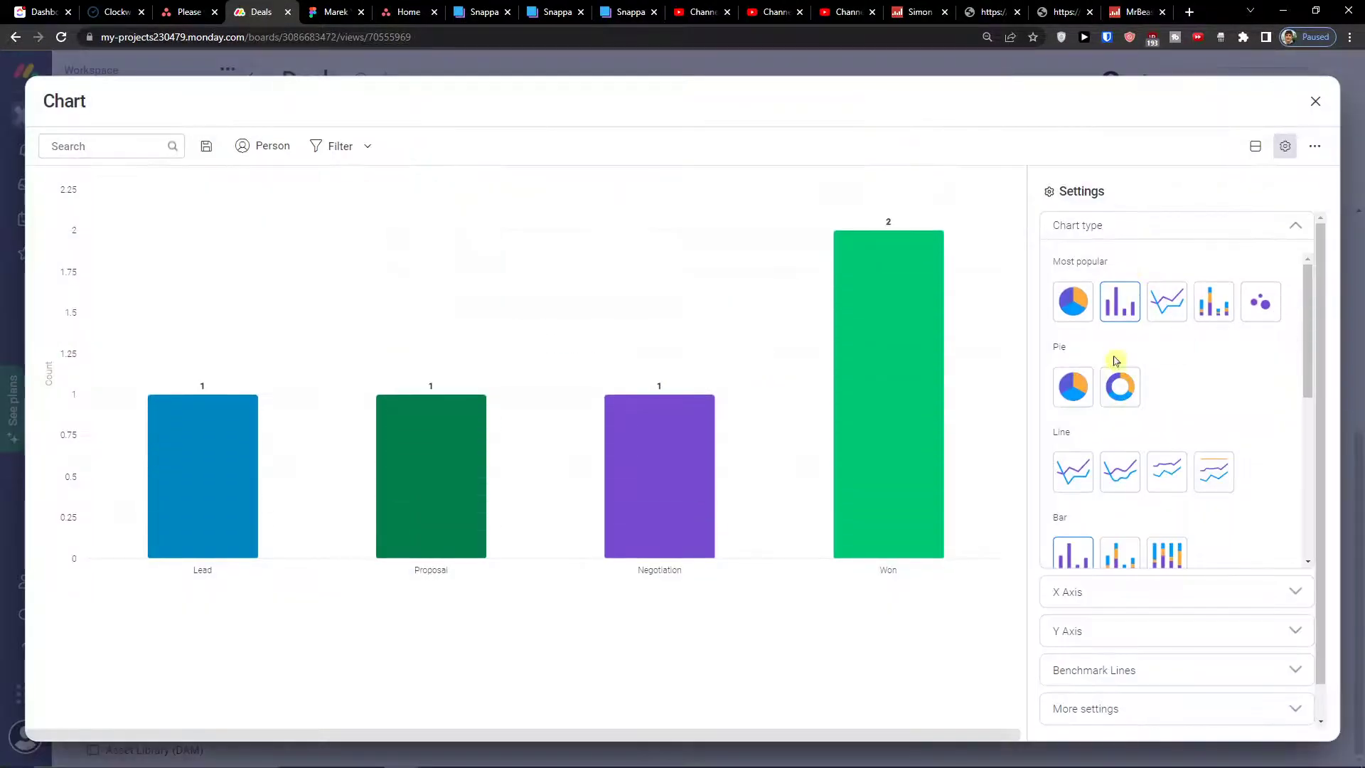
{"action": "scroll", "coordinate": [1116, 363], "scroll_direction": "down", "scroll_amount": 4}
{"action": "scroll", "coordinate": [1206, 474], "scroll_direction": "down", "scroll_amount": 2}
Step: Browse the Deals columns available for the new chart's X axis, clear the Stage selection and close the settings
{"action": "left_click", "coordinate": [1138, 590]}
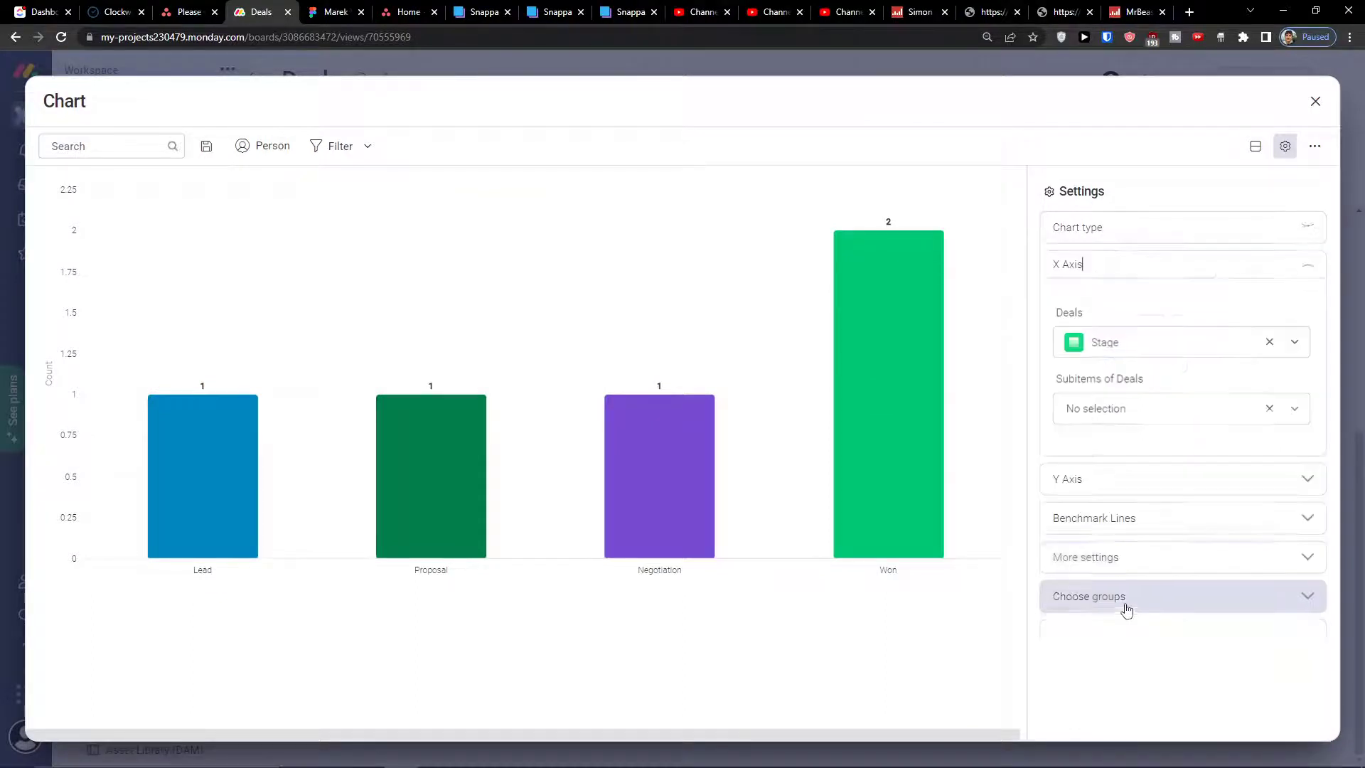
{"action": "left_click", "coordinate": [1095, 342]}
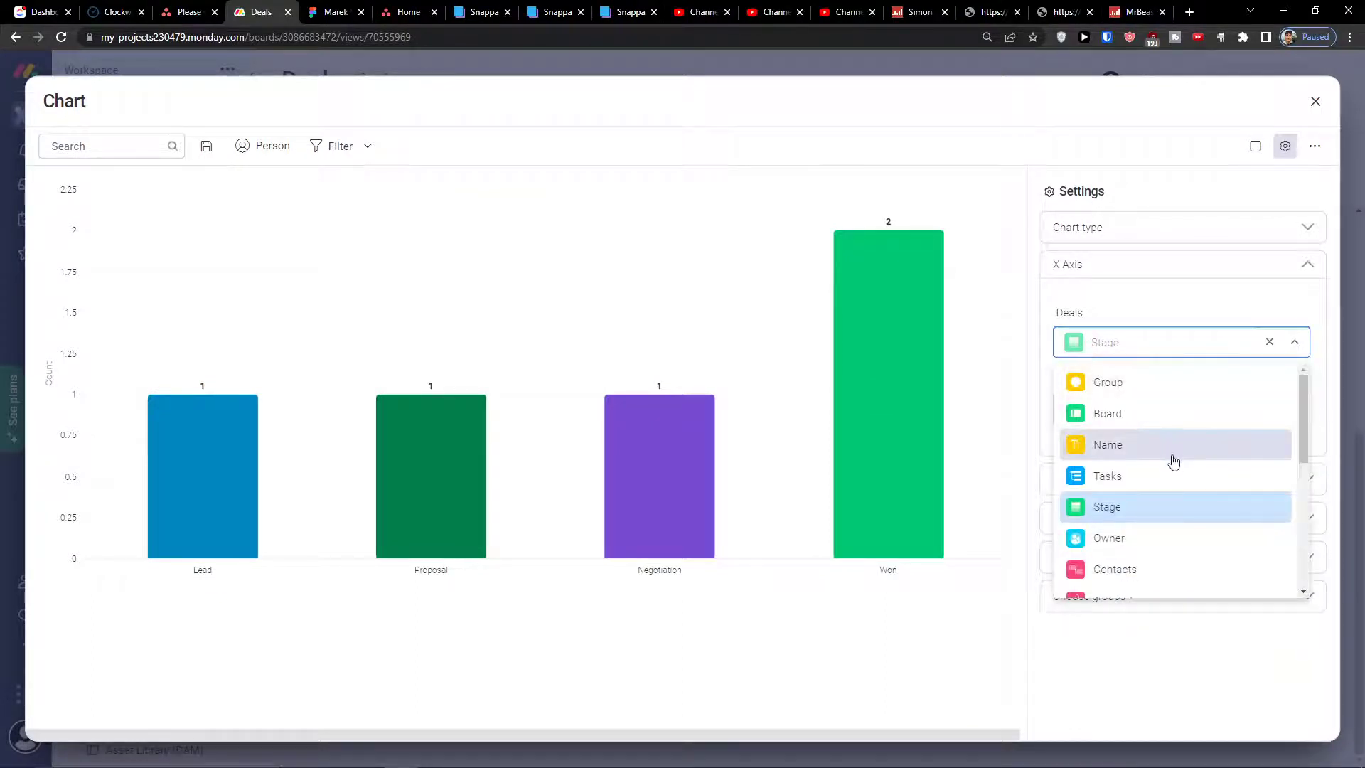
{"action": "scroll", "coordinate": [1174, 461], "scroll_direction": "down", "scroll_amount": 5}
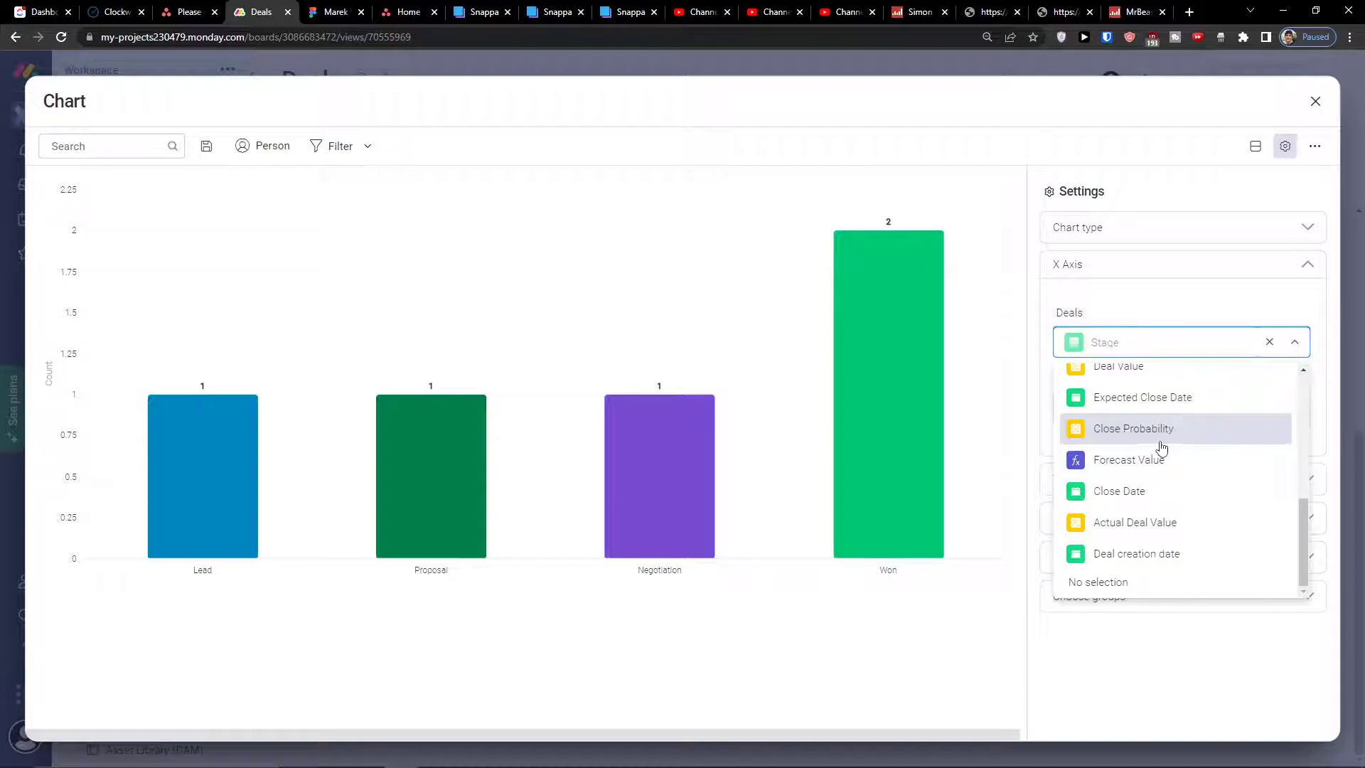
{"action": "type", "text": "m"}
{"action": "key", "text": "BackSpace"}
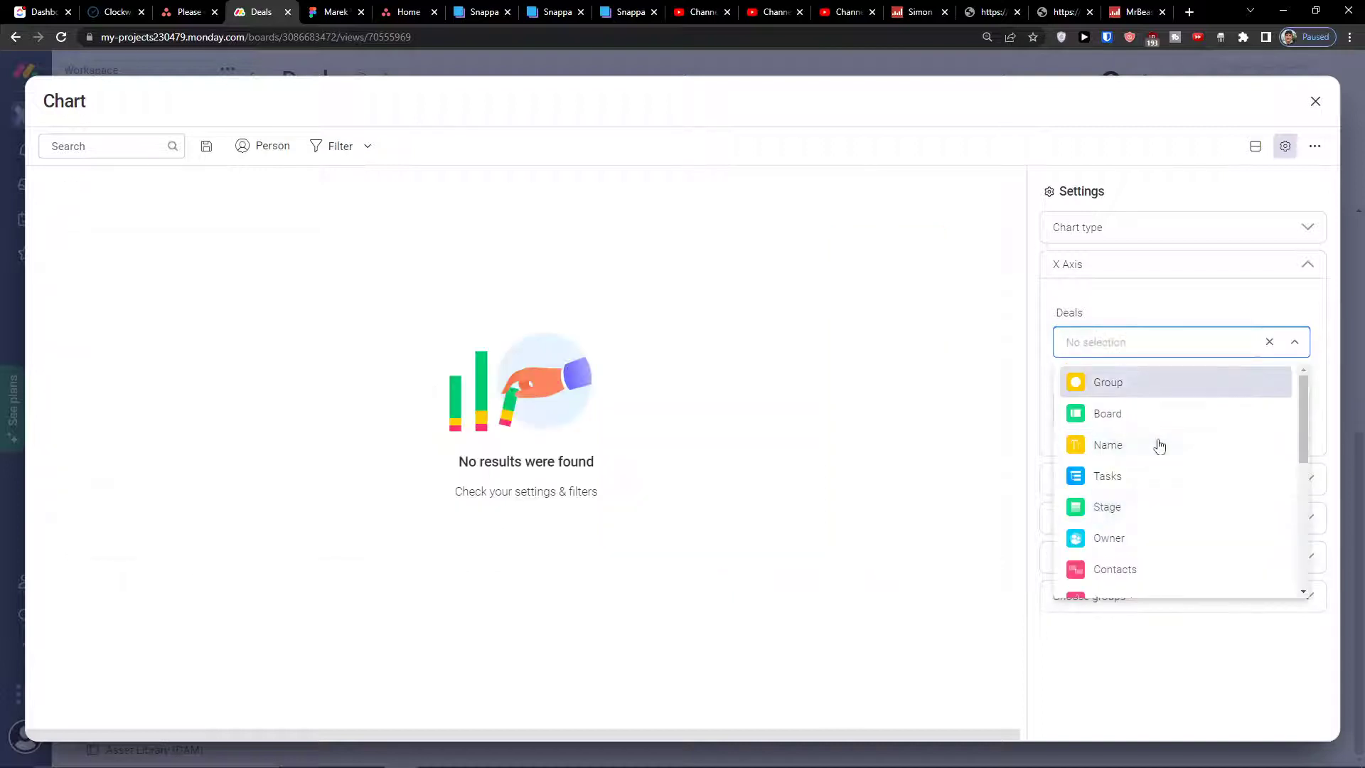
{"action": "left_click_drag", "start_coordinate": [1306, 429], "coordinate": [1298, 384]}
{"action": "left_click", "coordinate": [1315, 101]}
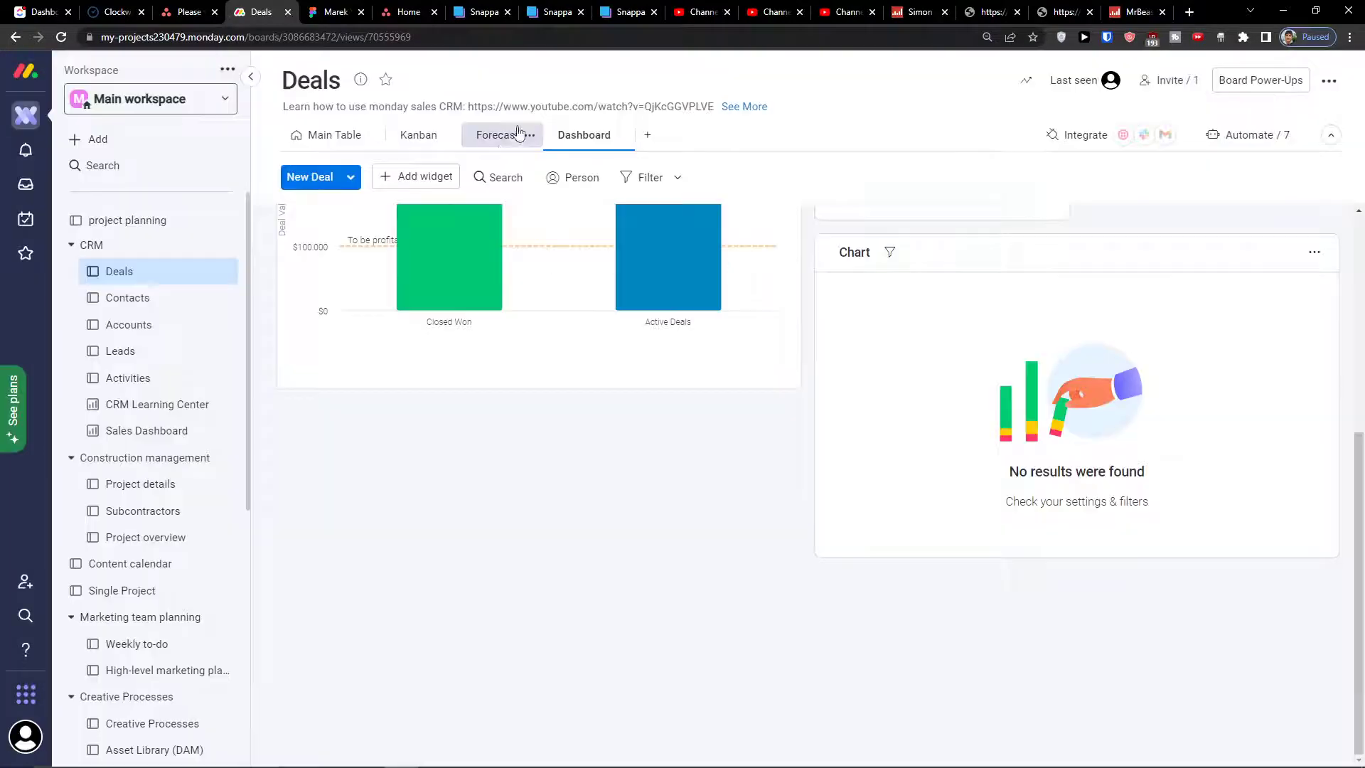
Step: Duplicate the Monthly forecast - By accounts widget in the Forecast view
{"action": "left_click", "coordinate": [500, 136]}
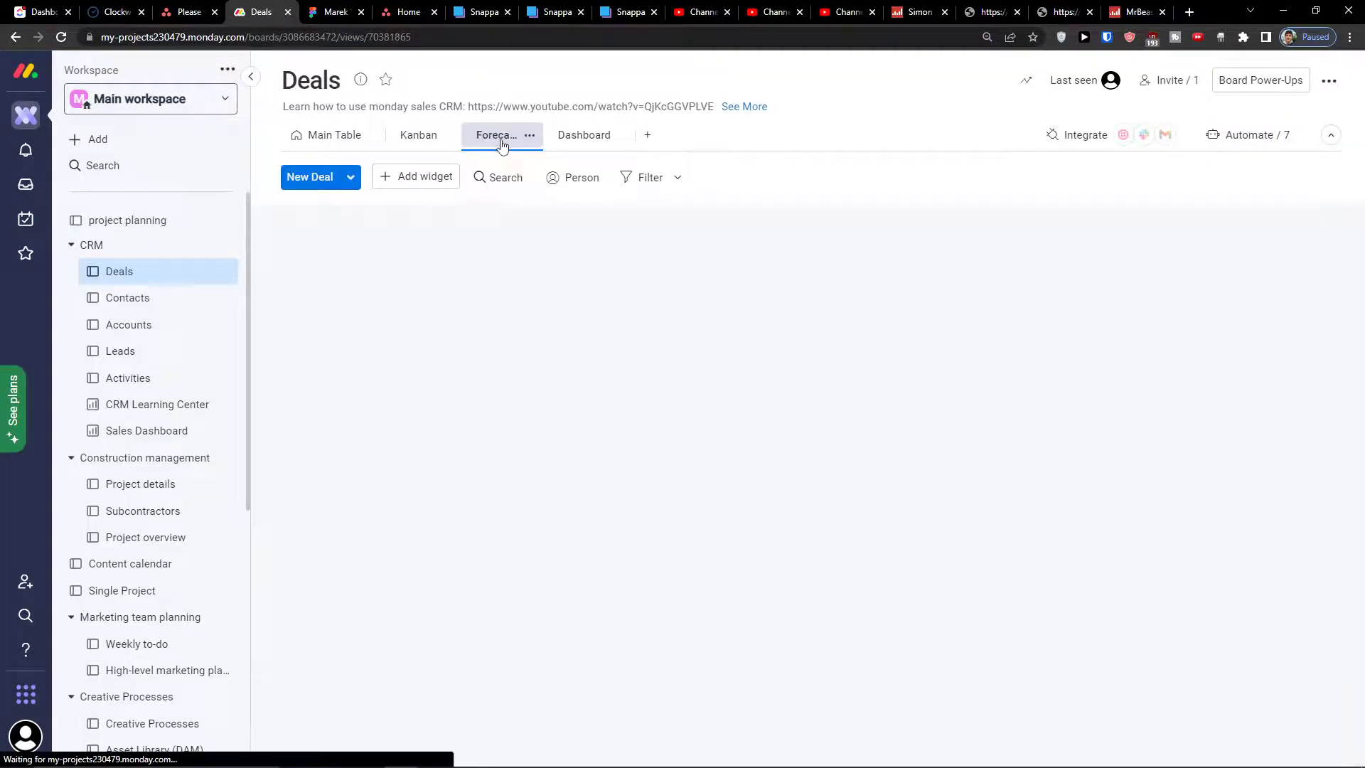
{"action": "left_click", "coordinate": [776, 236]}
{"action": "left_click", "coordinate": [799, 348]}
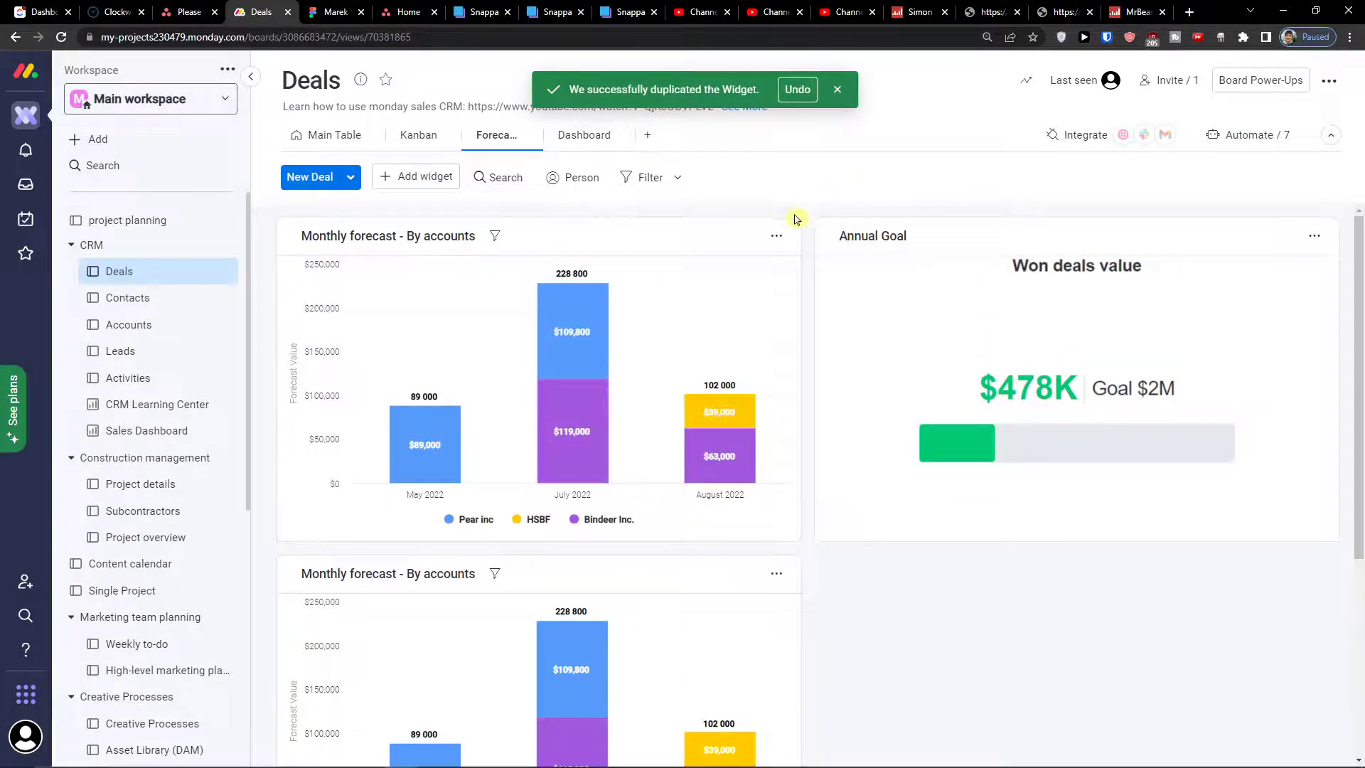
Step: Review the Annual Goal widget's goal name, target, calculation, tracked column and units, and close its settings
{"action": "left_click", "coordinate": [1313, 235]}
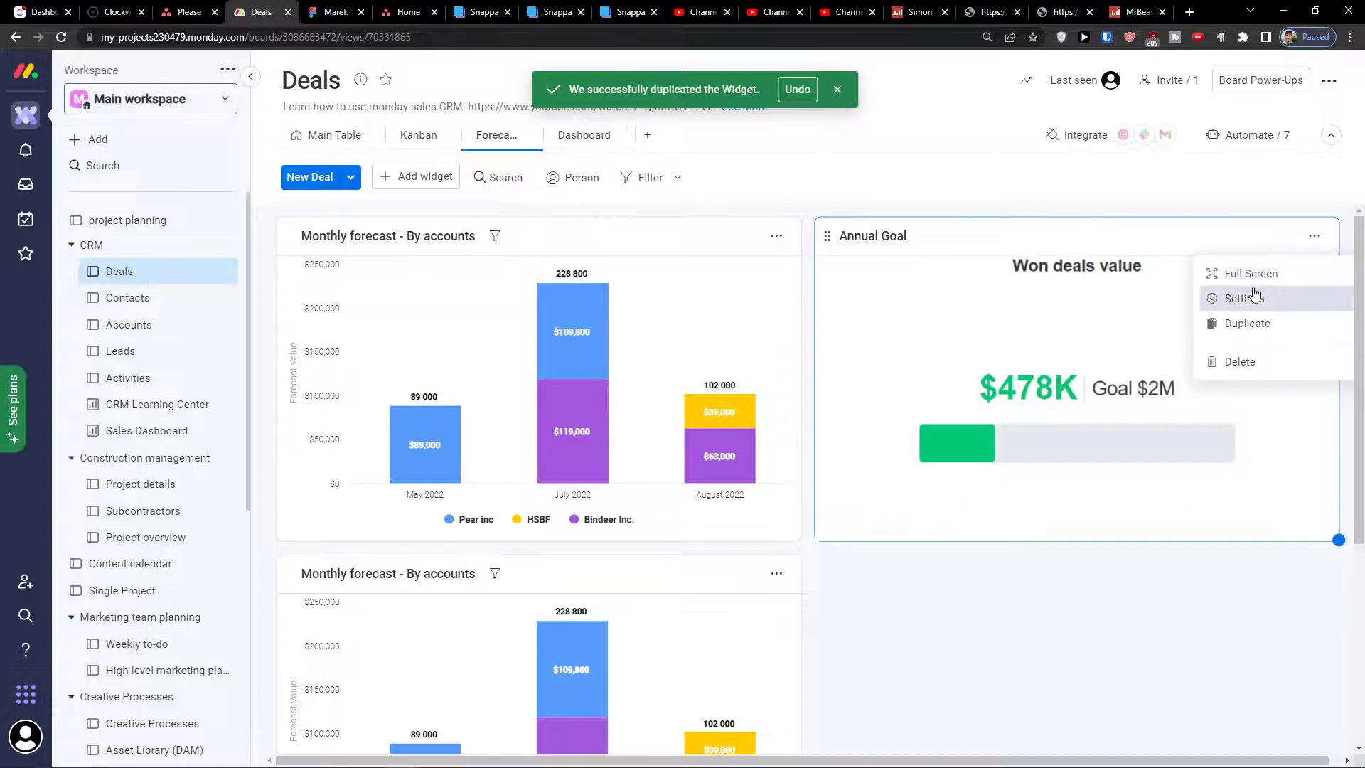
{"action": "left_click", "coordinate": [1237, 299]}
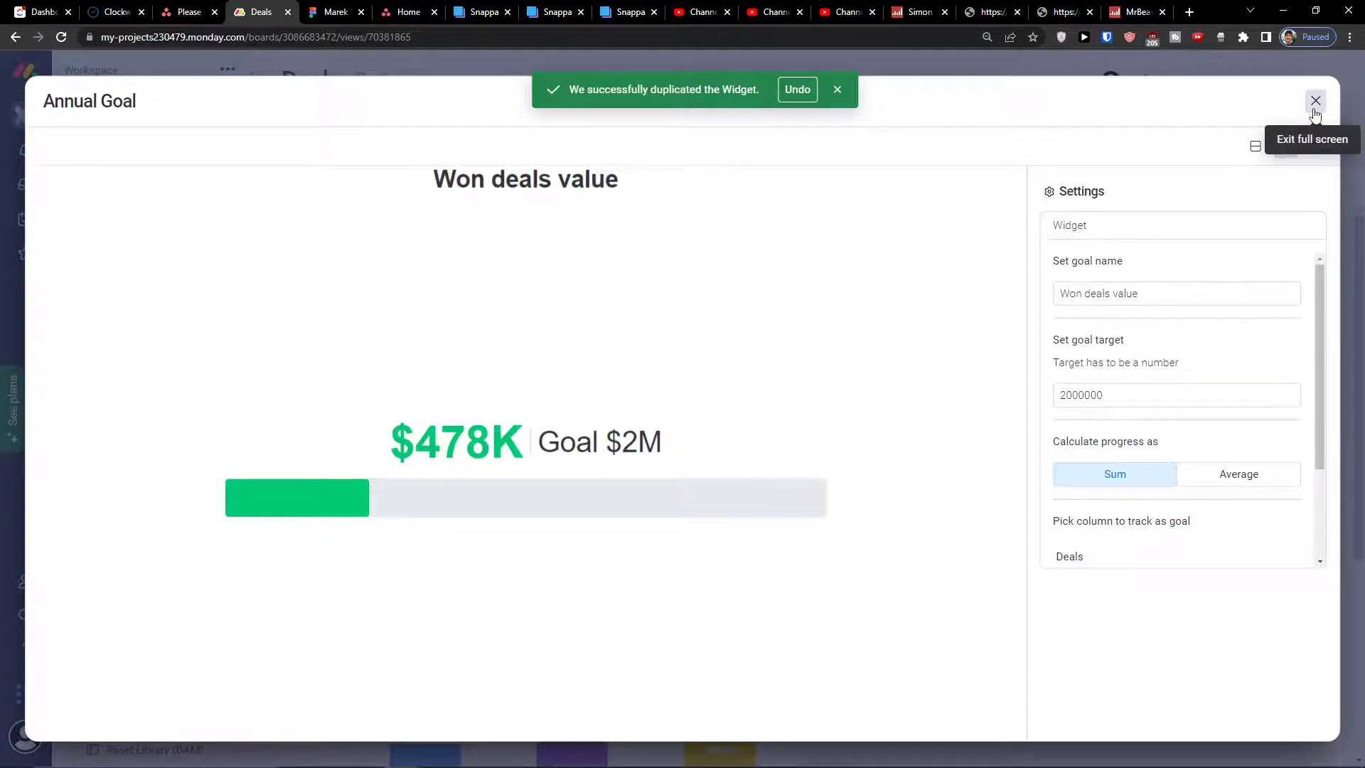
{"action": "scroll", "coordinate": [1109, 339], "scroll_direction": "down", "scroll_amount": 3}
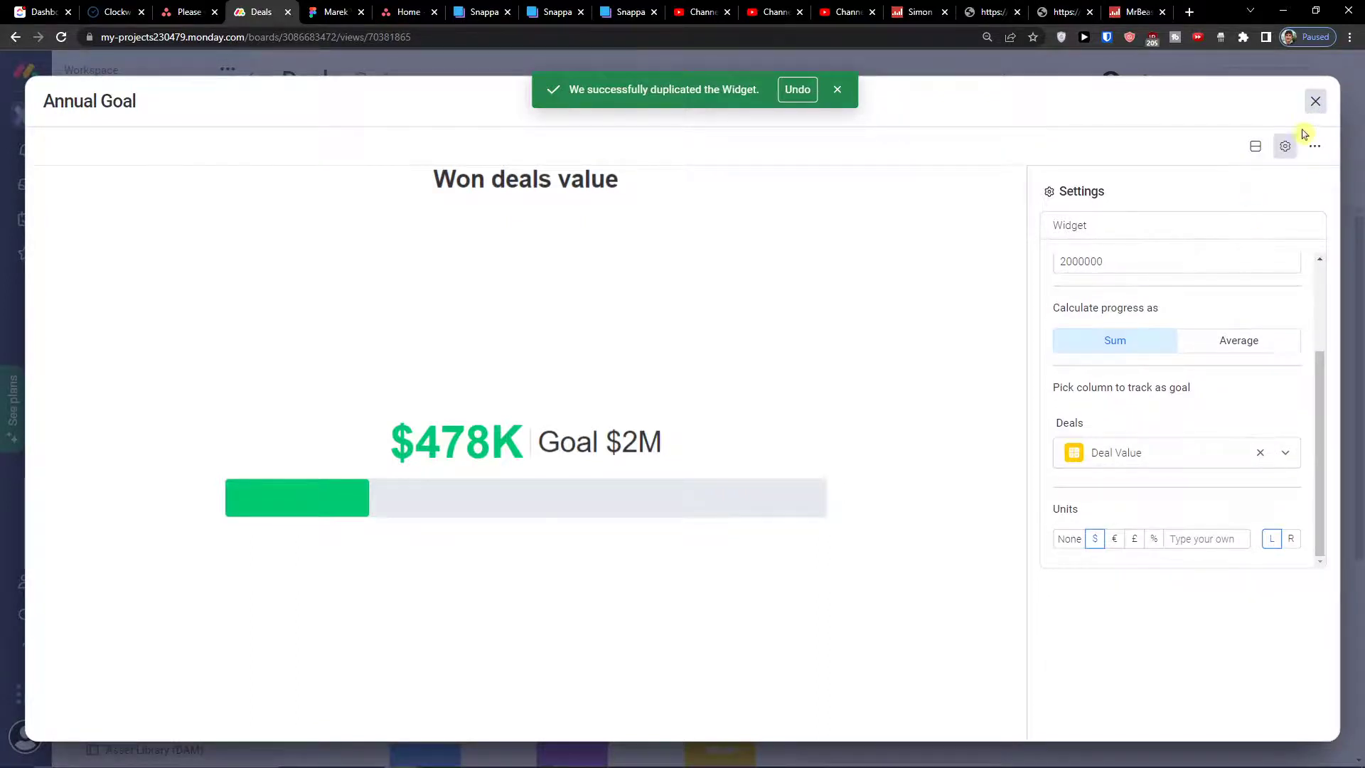
{"action": "left_click", "coordinate": [1315, 101]}
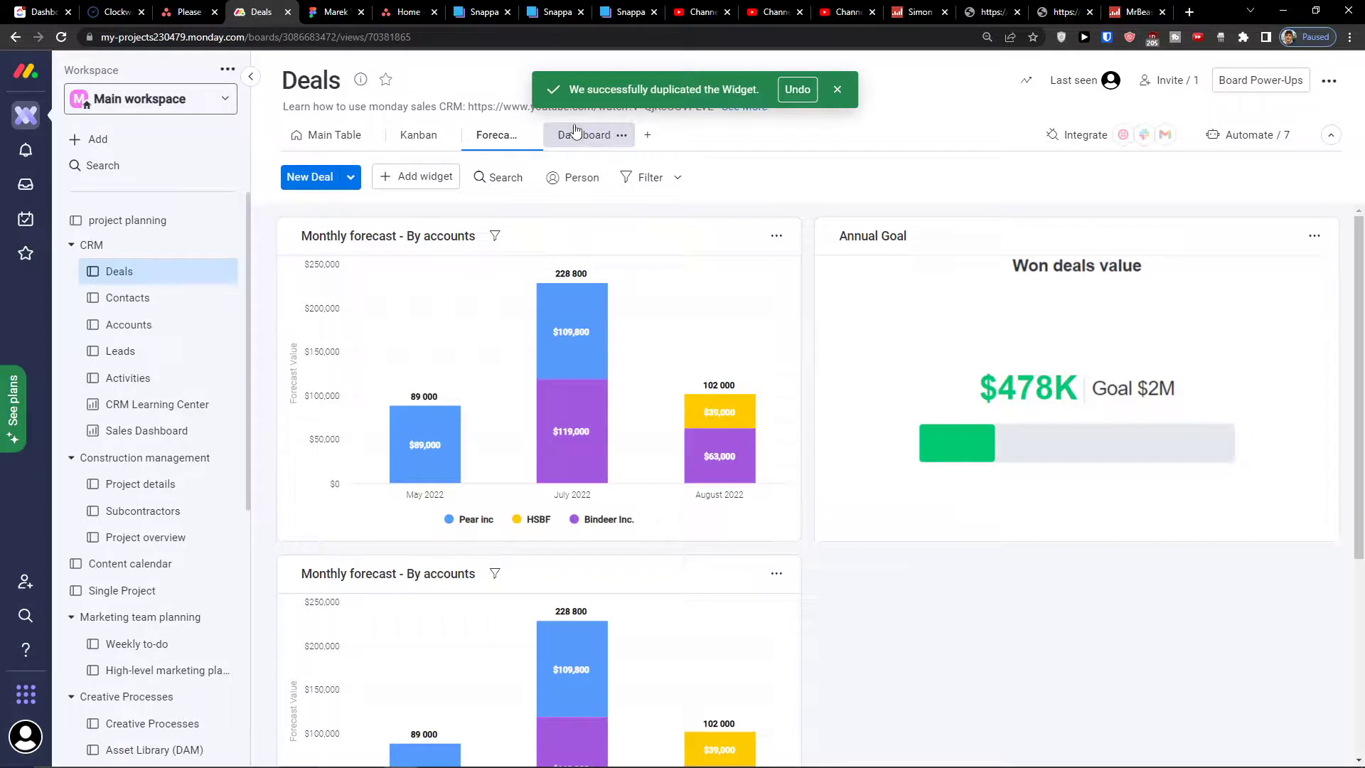
Step: Return to the Dashboard view and browse the widget categories in the Widgets Center for a goal widget
{"action": "left_click", "coordinate": [575, 132]}
{"action": "left_click", "coordinate": [416, 177]}
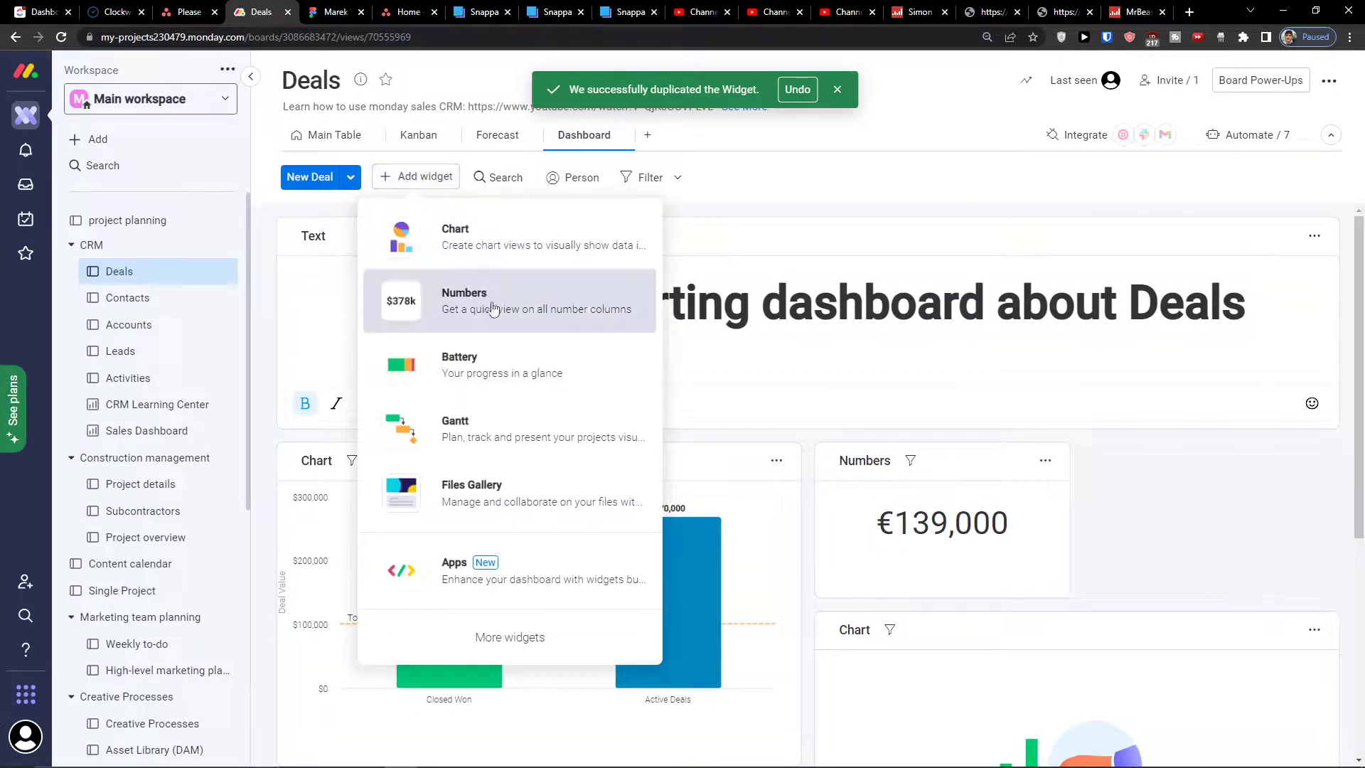
{"action": "left_click", "coordinate": [530, 652]}
{"action": "scroll", "coordinate": [498, 496], "scroll_direction": "down", "scroll_amount": 3}
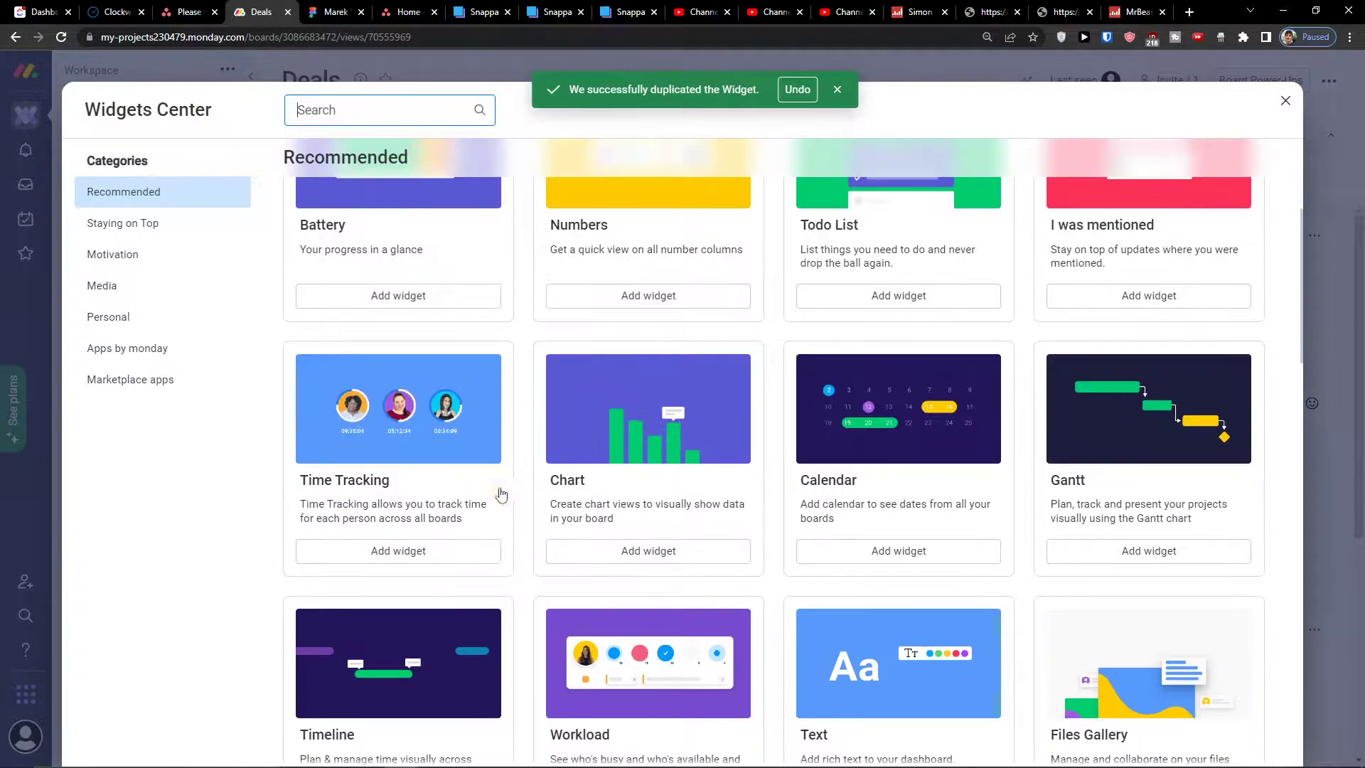
{"action": "scroll", "coordinate": [376, 496], "scroll_direction": "down", "scroll_amount": 4}
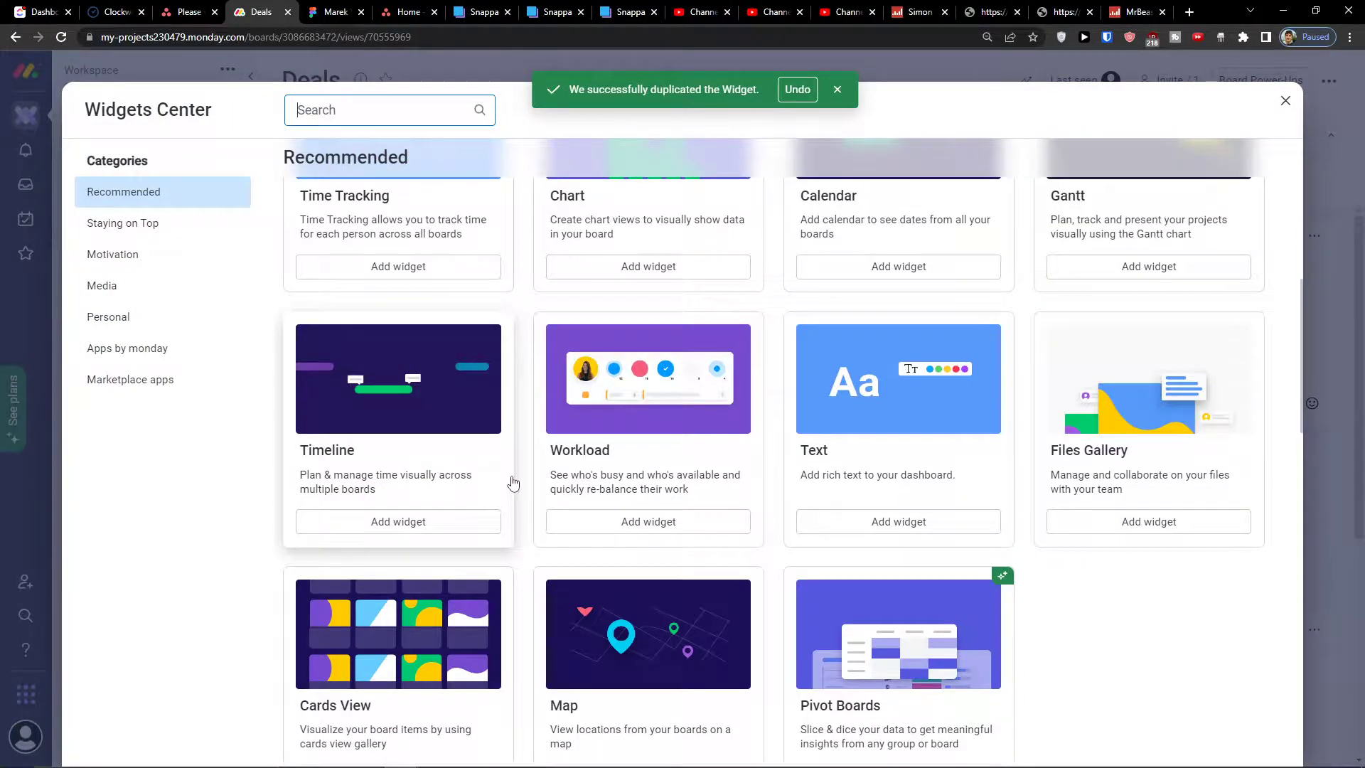
{"action": "scroll", "coordinate": [515, 486], "scroll_direction": "down", "scroll_amount": 8}
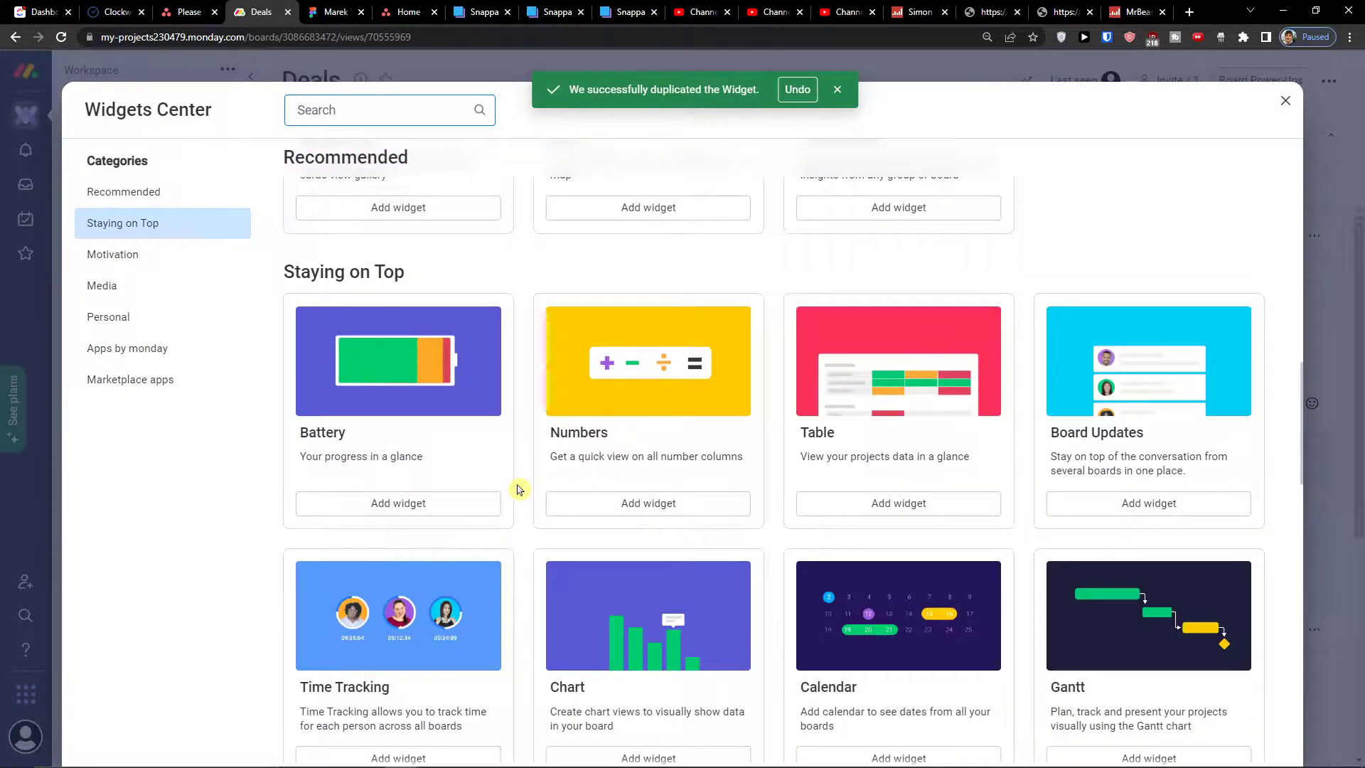
{"action": "scroll", "coordinate": [519, 489], "scroll_direction": "down", "scroll_amount": 4}
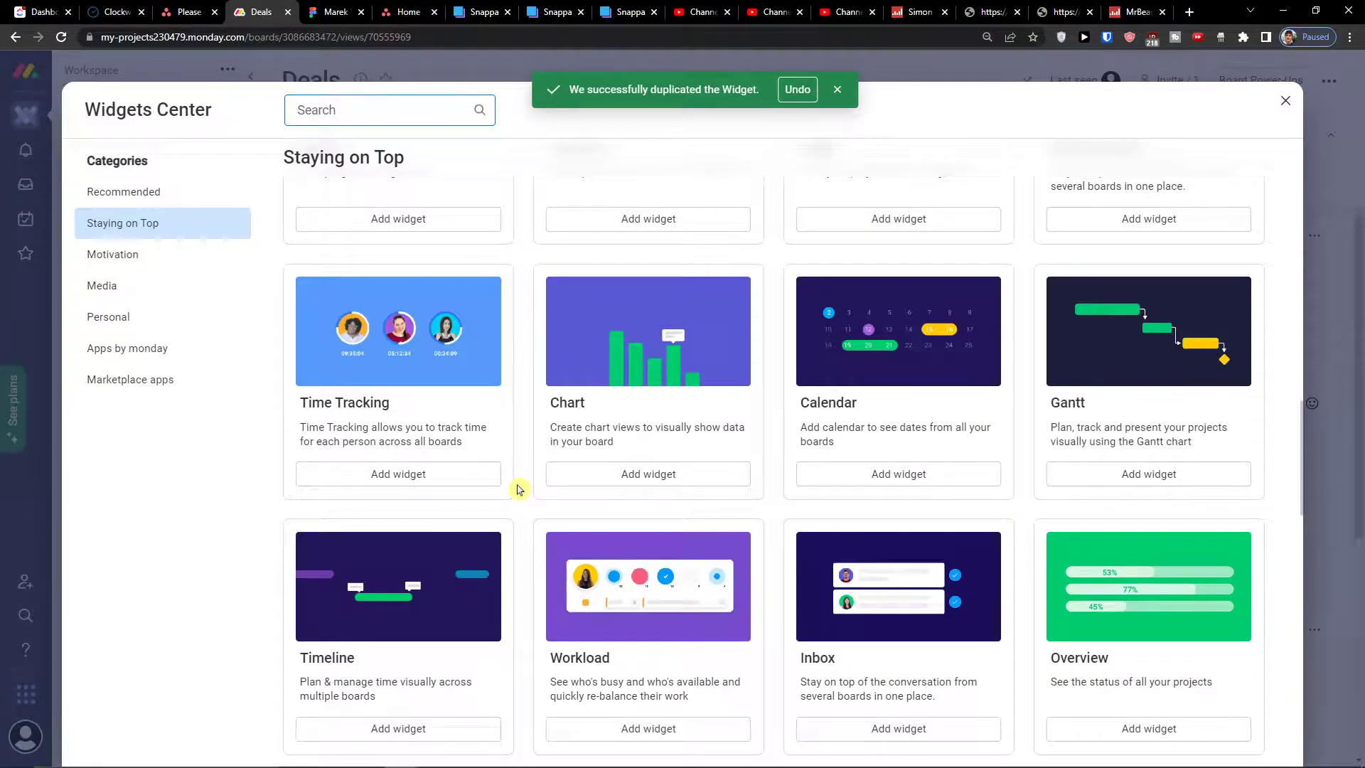
{"action": "scroll", "coordinate": [517, 490], "scroll_direction": "down", "scroll_amount": 4}
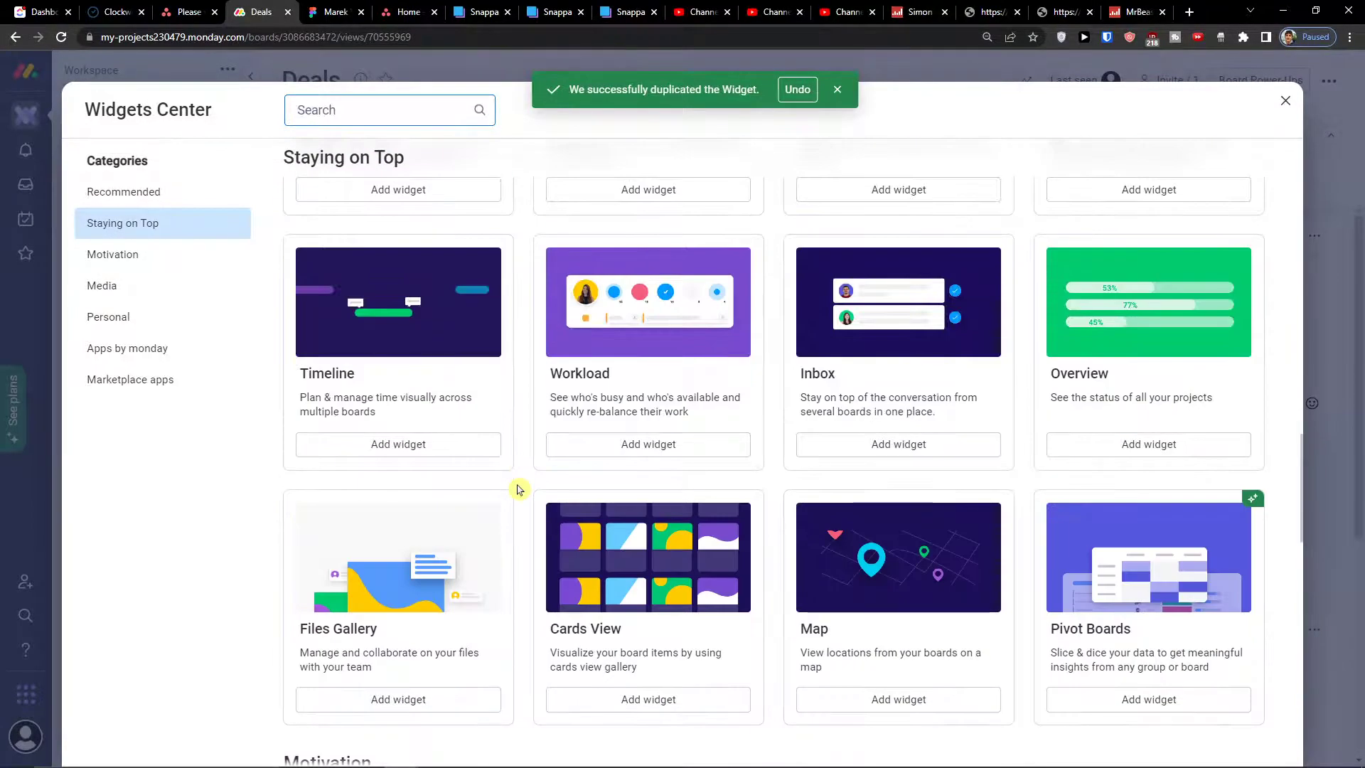
{"action": "scroll", "coordinate": [517, 489], "scroll_direction": "down", "scroll_amount": 4}
{"action": "scroll", "coordinate": [518, 490], "scroll_direction": "down", "scroll_amount": 6}
{"action": "scroll", "coordinate": [519, 489], "scroll_direction": "up", "scroll_amount": 4}
{"action": "scroll", "coordinate": [518, 489], "scroll_direction": "down", "scroll_amount": 9}
{"action": "scroll", "coordinate": [518, 489], "scroll_direction": "up", "scroll_amount": 8}
Step: Search the Widgets Center for "goa", add the Goals - Beta widget and dismiss the duplication notice
{"action": "type", "text": "goa"}
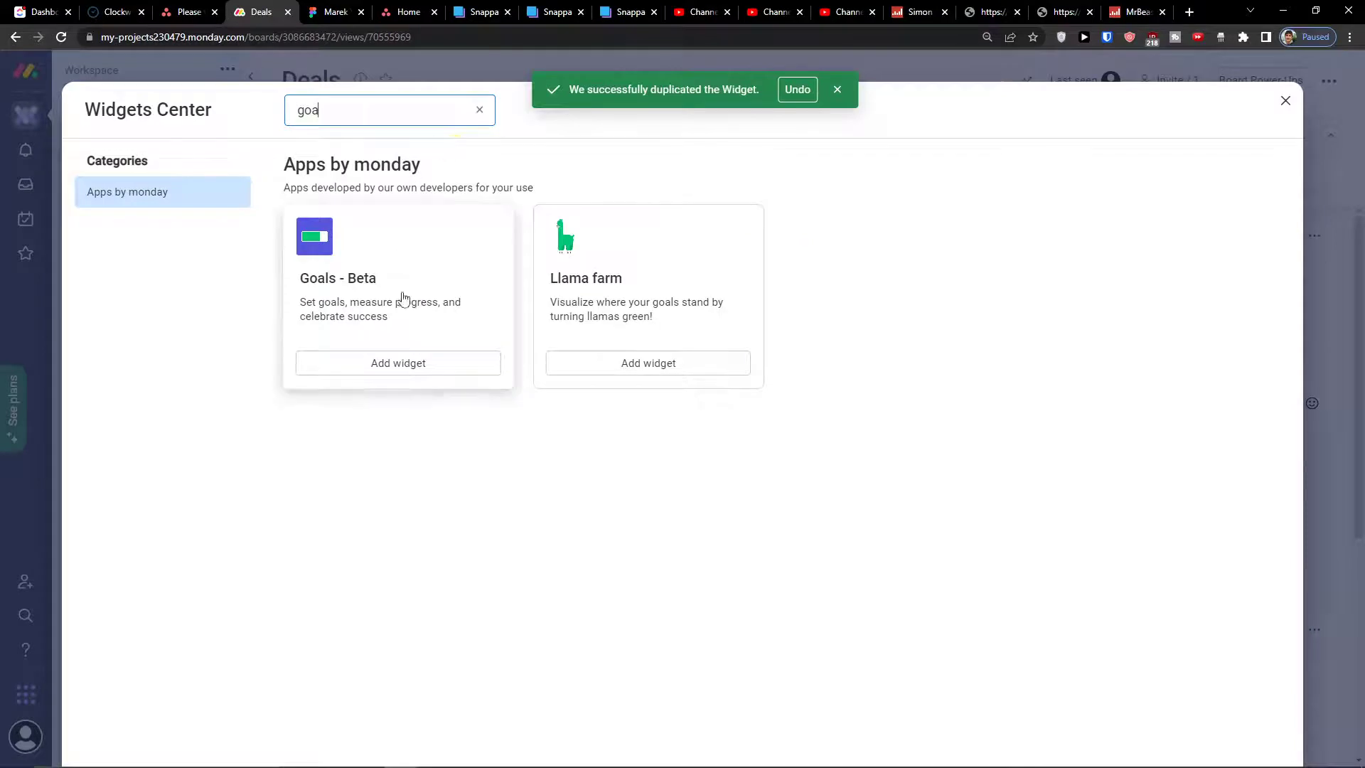
{"action": "left_click", "coordinate": [406, 364]}
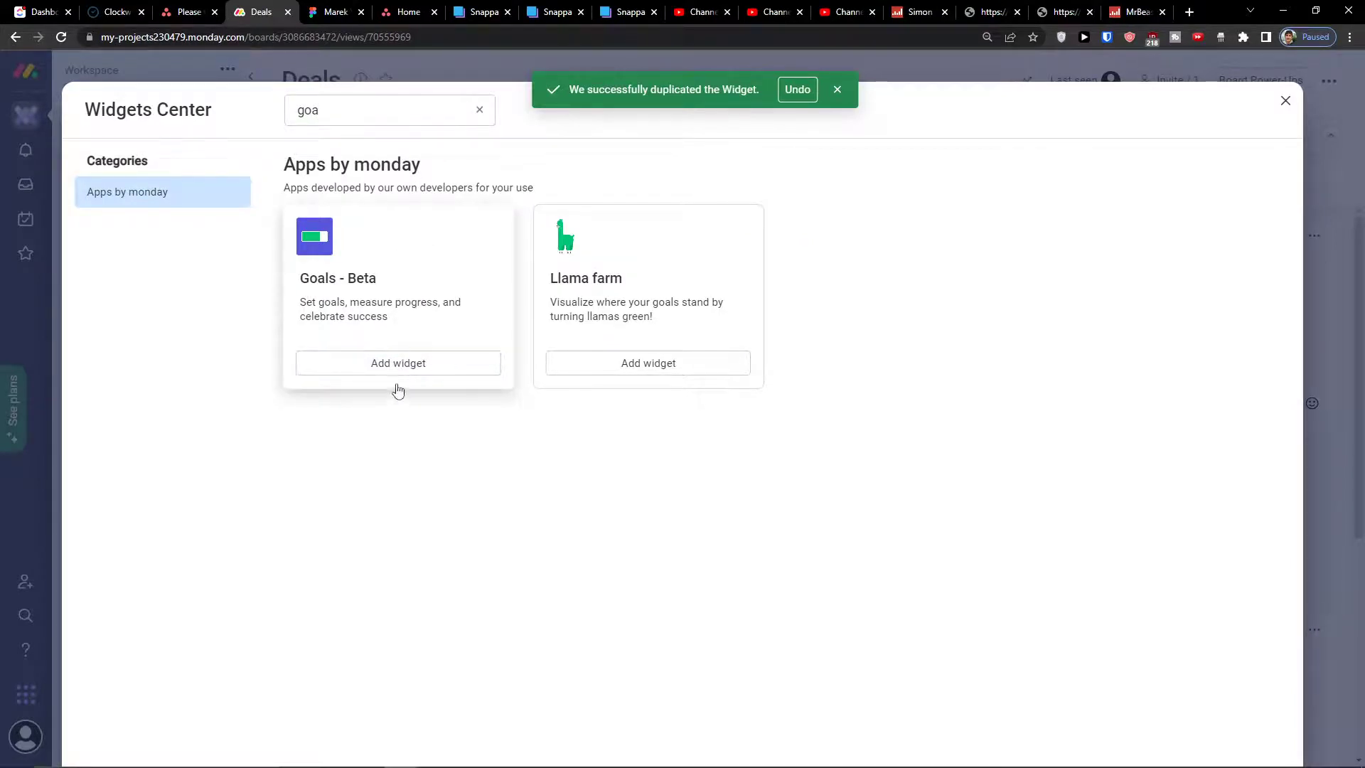
{"action": "left_click", "coordinate": [837, 90]}
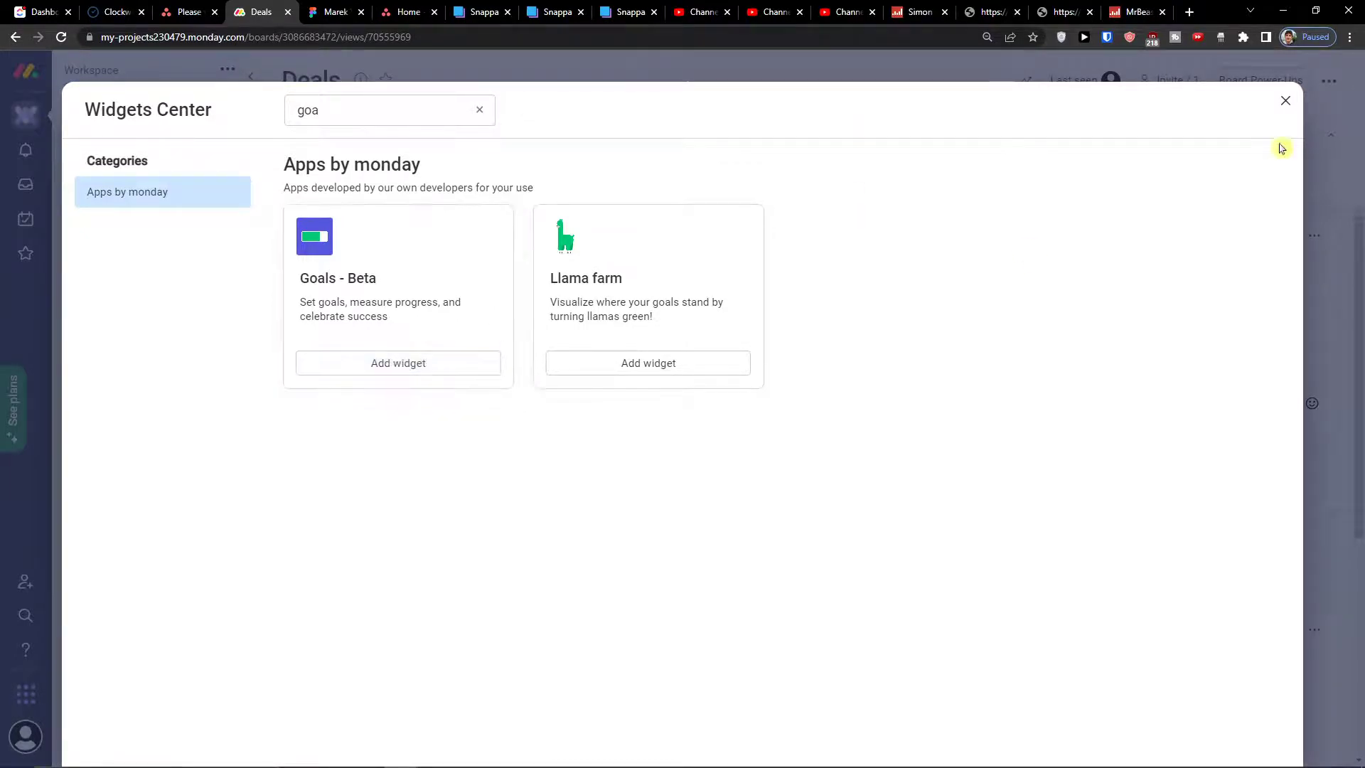
Step: Close the Widgets Center and look over the widgets placed on the Dashboard view
{"action": "left_click", "coordinate": [1284, 100]}
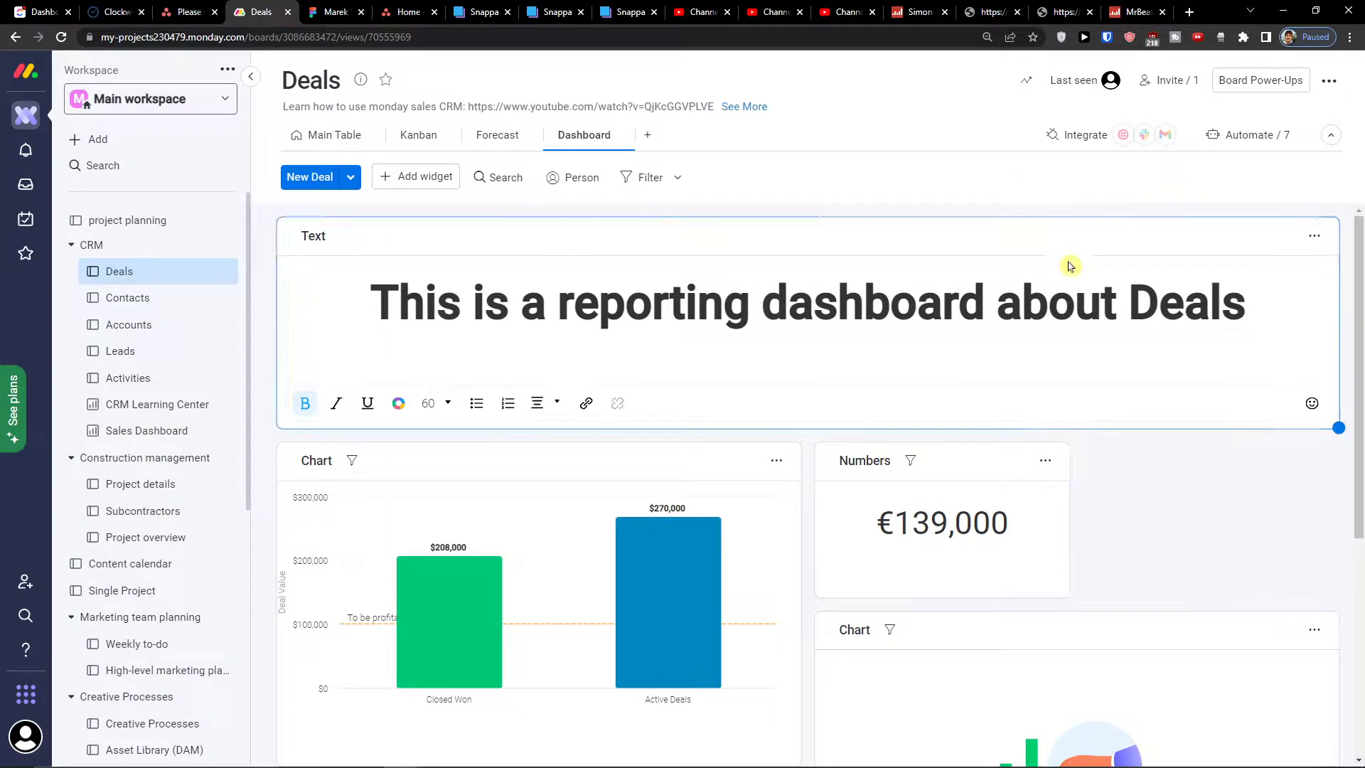
{"action": "scroll", "coordinate": [1070, 266], "scroll_direction": "down", "scroll_amount": 5}
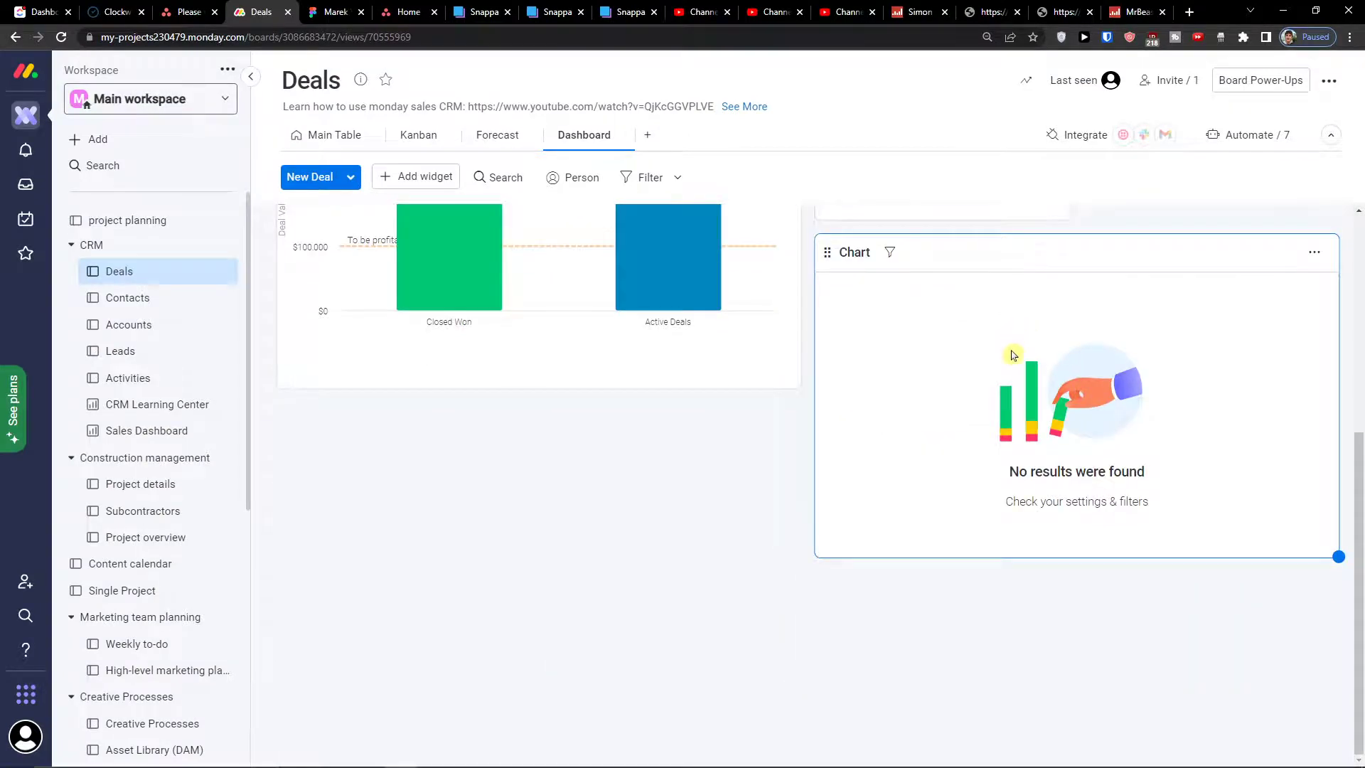
{"action": "scroll", "coordinate": [1161, 339], "scroll_direction": "up", "scroll_amount": 4}
{"action": "scroll", "coordinate": [1159, 338], "scroll_direction": "up", "scroll_amount": 2}
{"action": "scroll", "coordinate": [1137, 336], "scroll_direction": "down", "scroll_amount": 5}
{"action": "scroll", "coordinate": [1099, 332], "scroll_direction": "up", "scroll_amount": 4}
Step: Open the Annual Goal widget's settings in the Forecast view and set the goal target to 20000000
{"action": "left_click", "coordinate": [515, 138]}
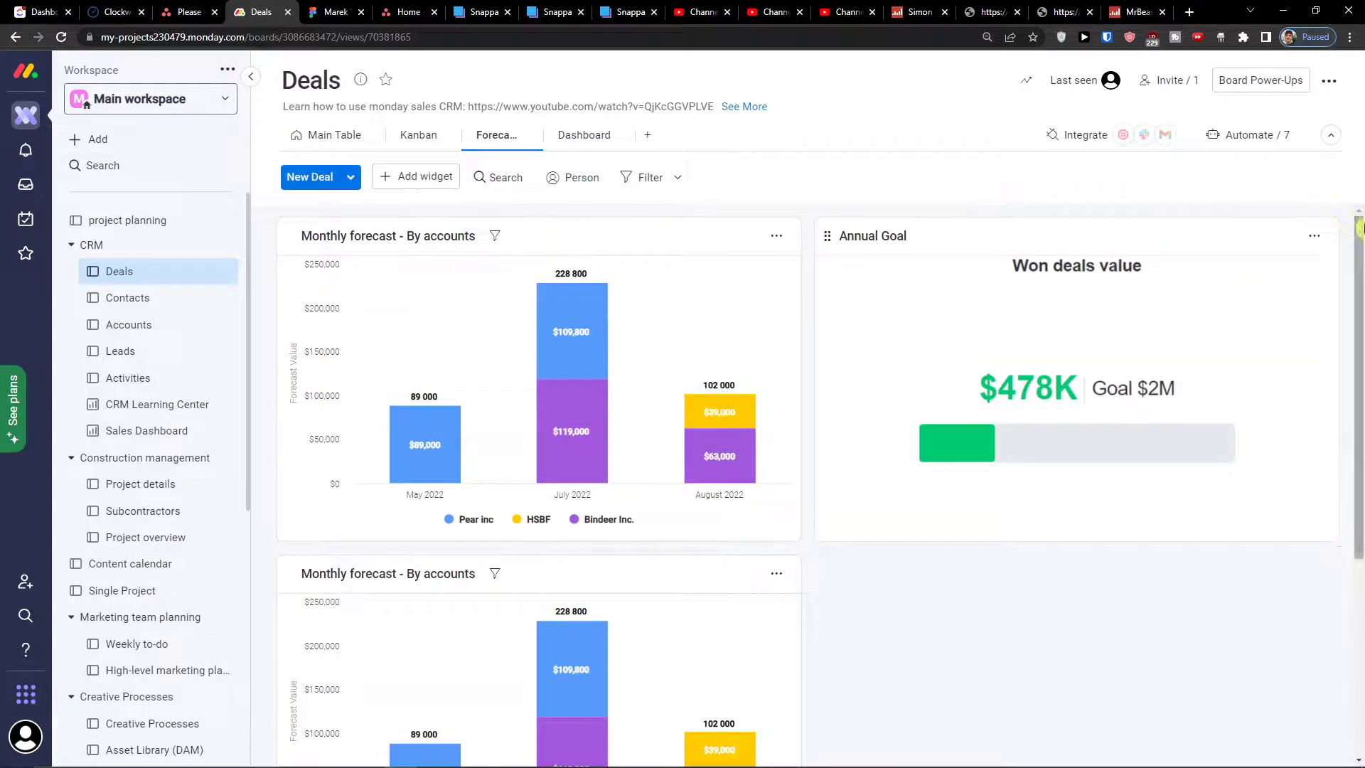
{"action": "left_click", "coordinate": [1314, 235]}
{"action": "left_click", "coordinate": [1245, 298]}
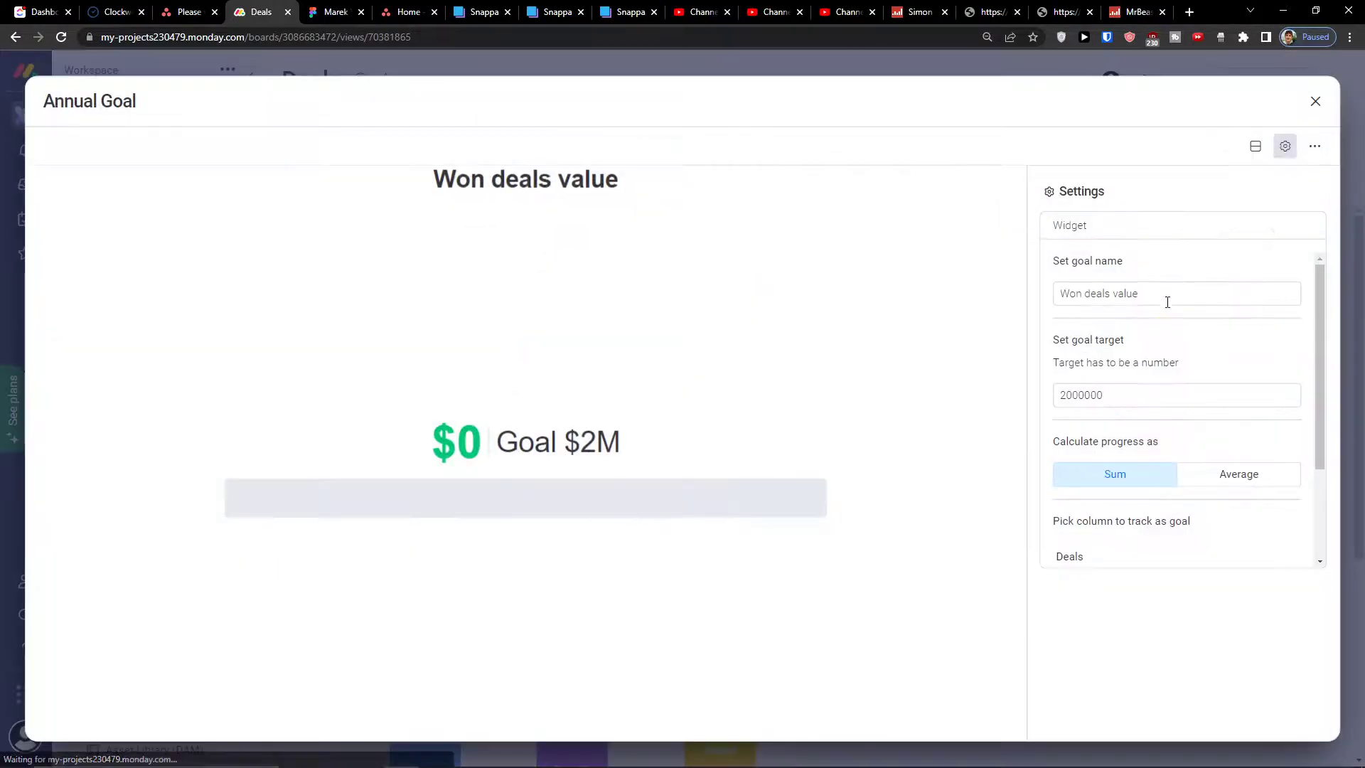
{"action": "double_click", "coordinate": [1118, 292]}
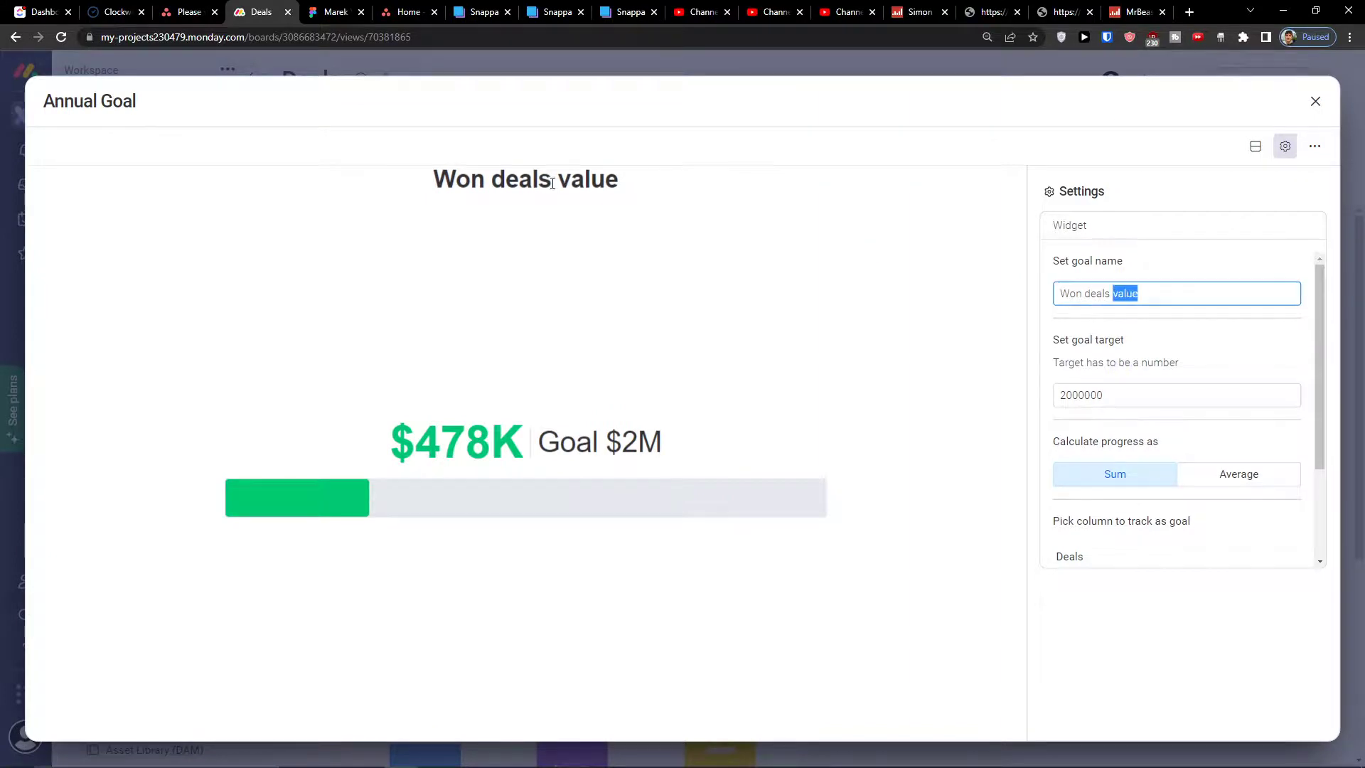
{"action": "left_click", "coordinate": [1077, 397]}
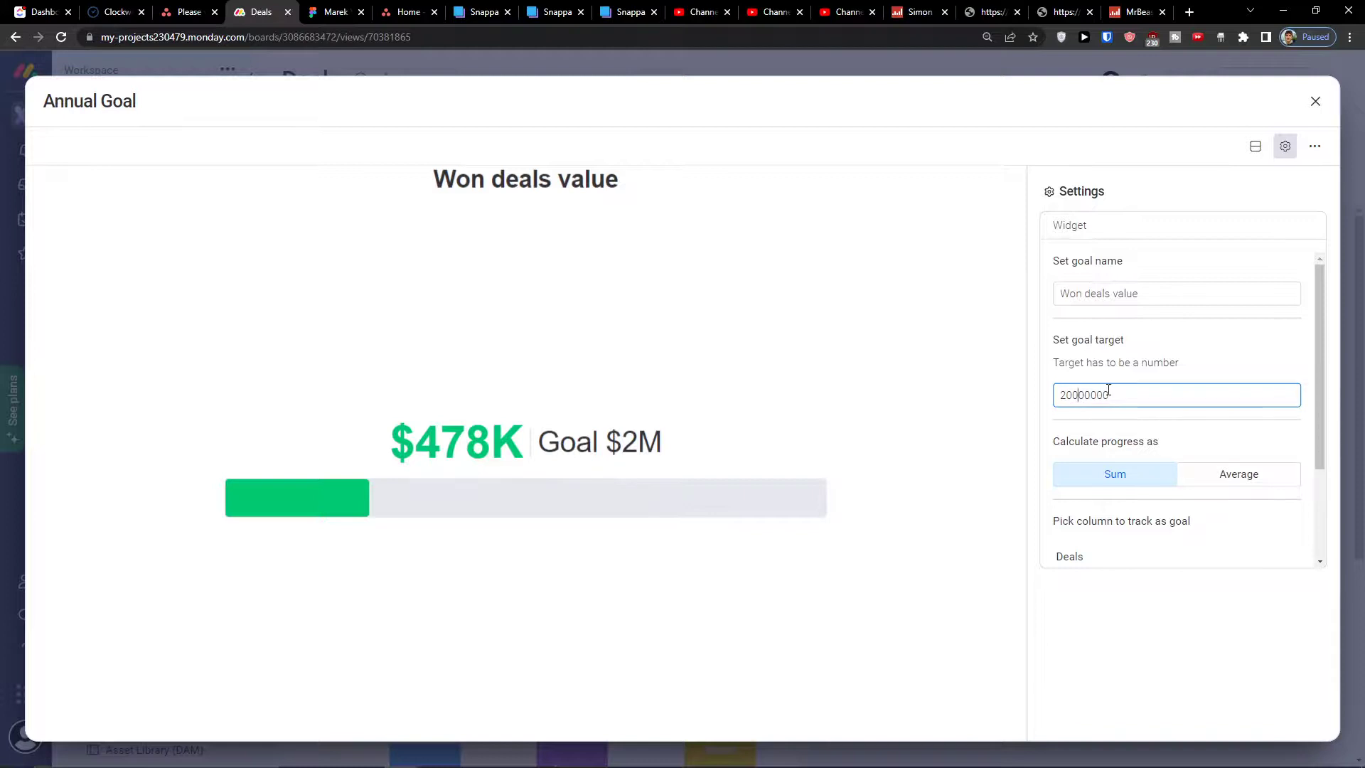
{"action": "left_click", "coordinate": [987, 325]}
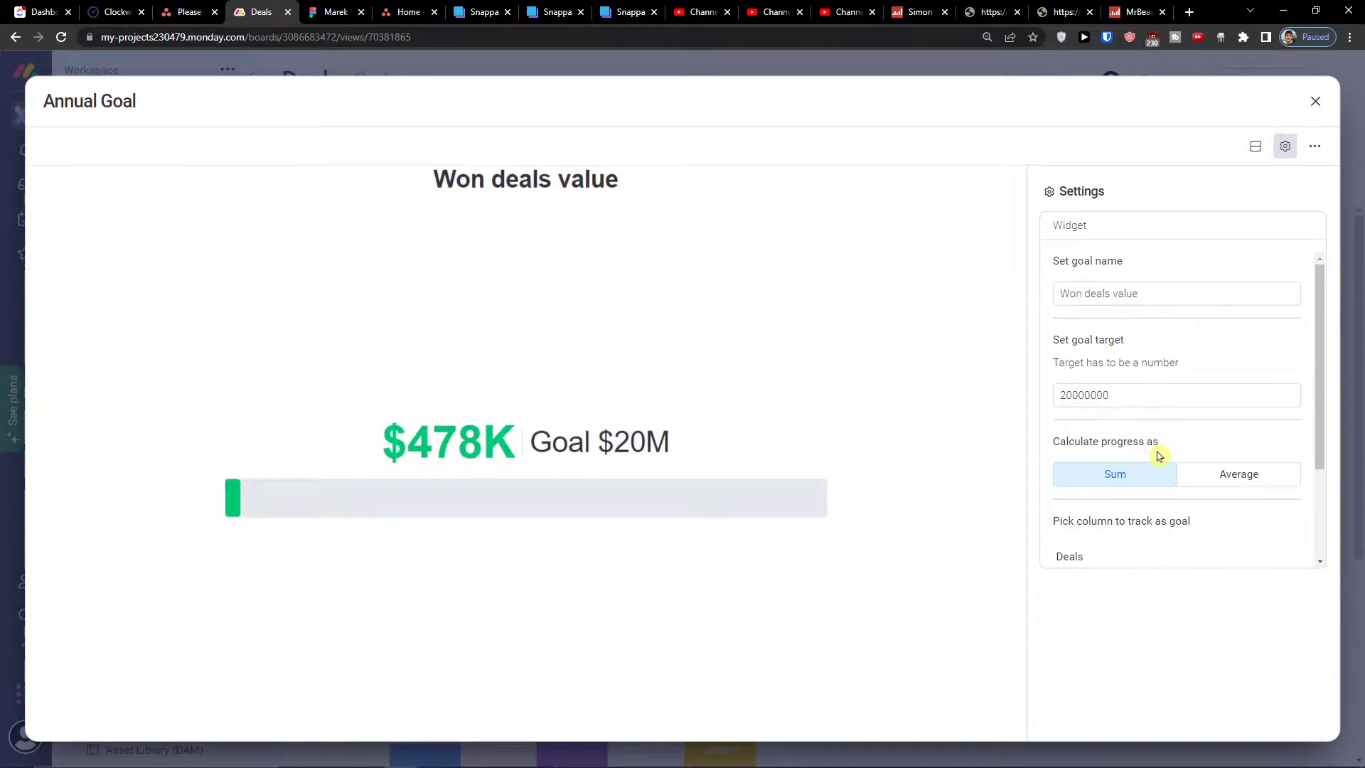
Step: Try Close Probability as the column tracked by the Annual Goal and switch it back to Deal Value
{"action": "scroll", "coordinate": [1158, 456], "scroll_direction": "down", "scroll_amount": 2}
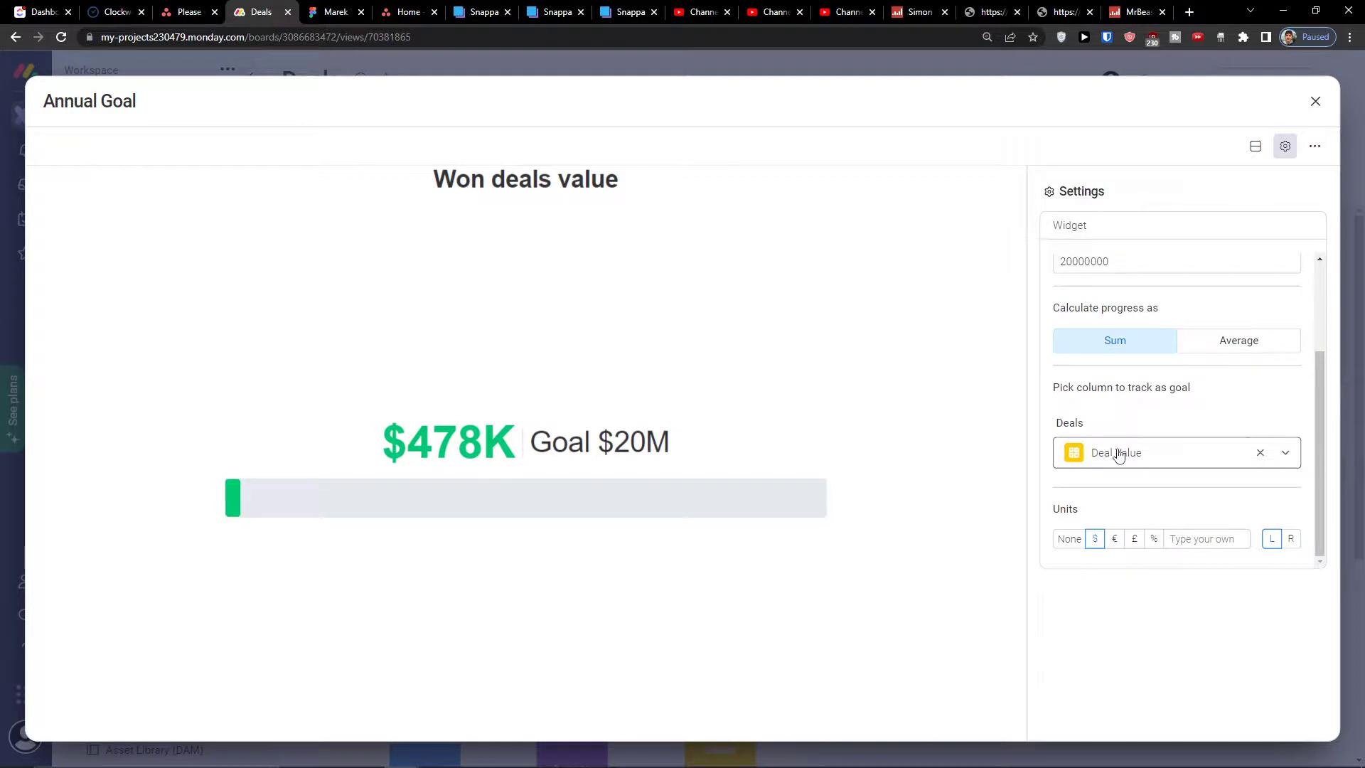
{"action": "left_click", "coordinate": [1117, 456]}
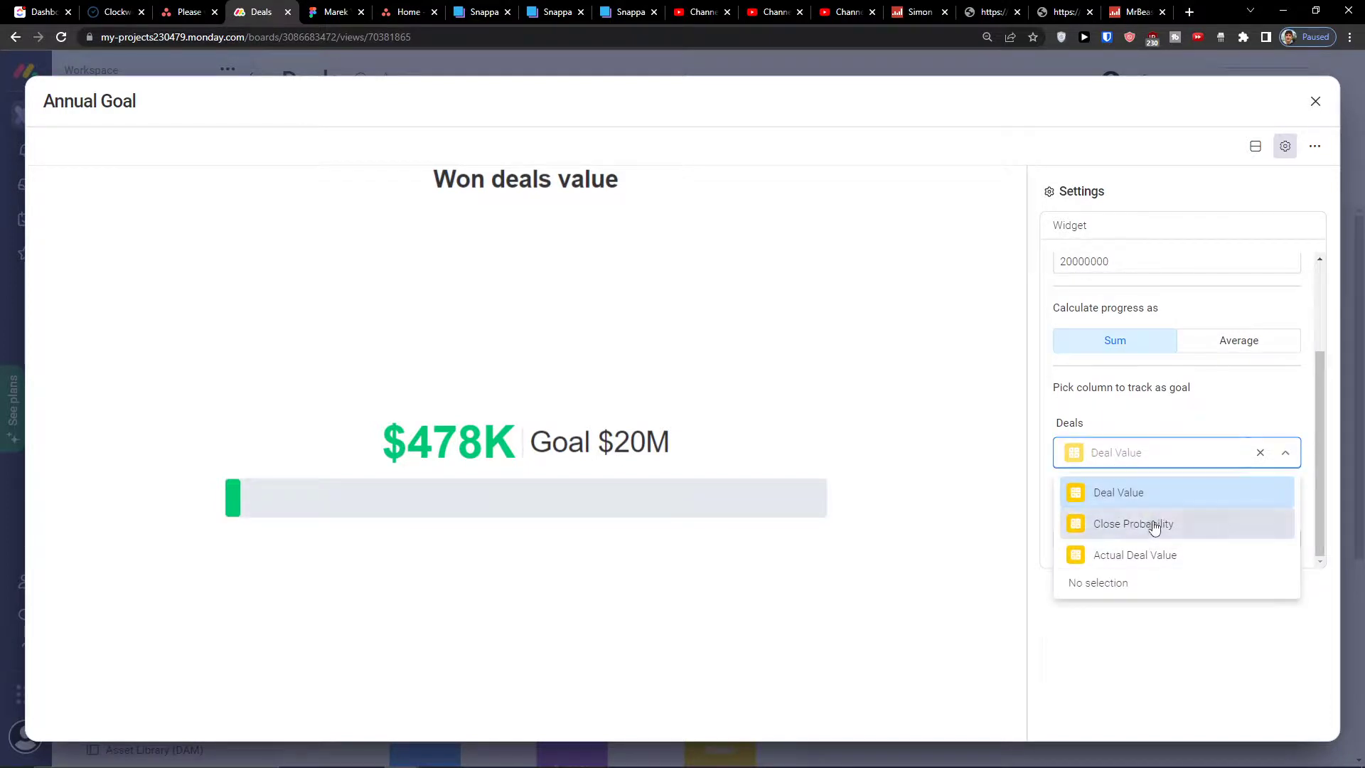
{"action": "left_click", "coordinate": [1154, 527]}
{"action": "left_click", "coordinate": [1129, 462]}
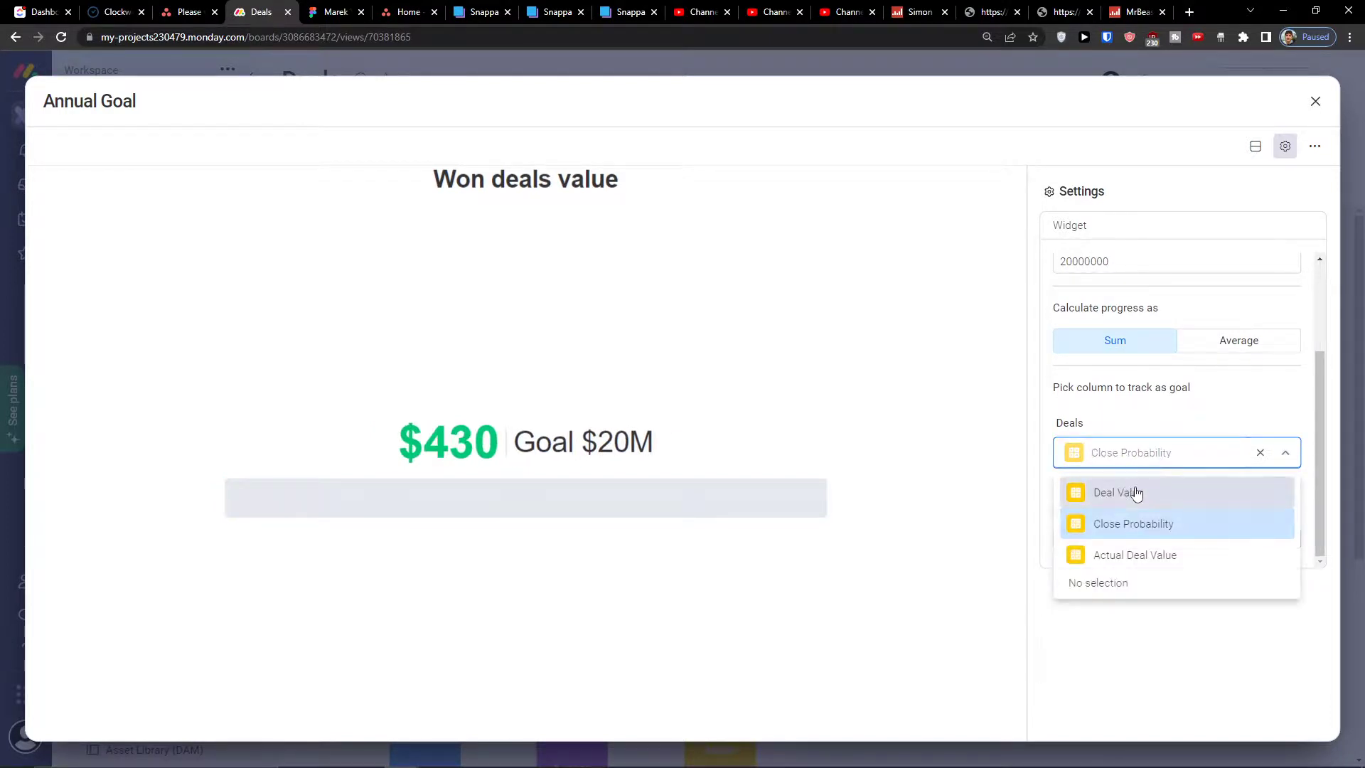
{"action": "left_click", "coordinate": [1135, 492]}
Step: Try euro units on the Annual Goal, switch back to dollars and close its settings
{"action": "left_click", "coordinate": [1114, 539]}
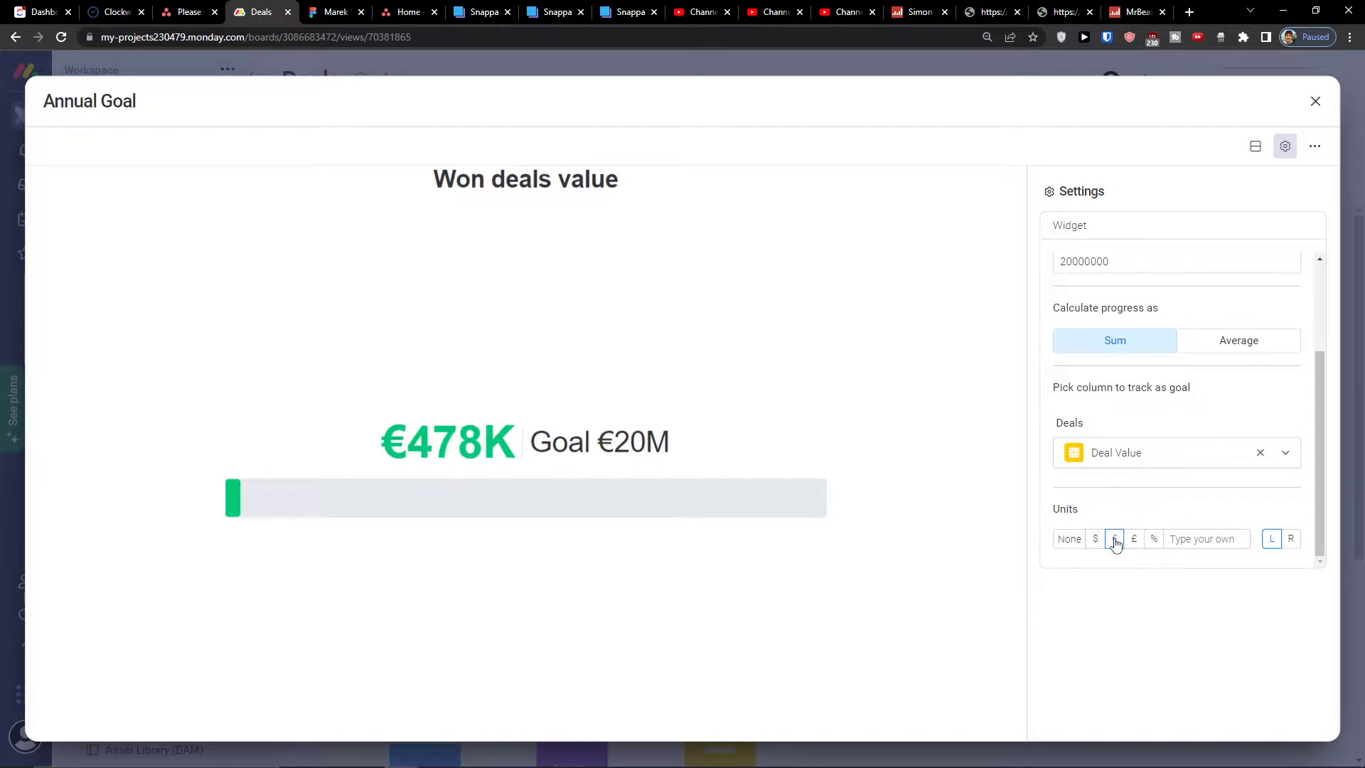
{"action": "left_click", "coordinate": [1098, 539]}
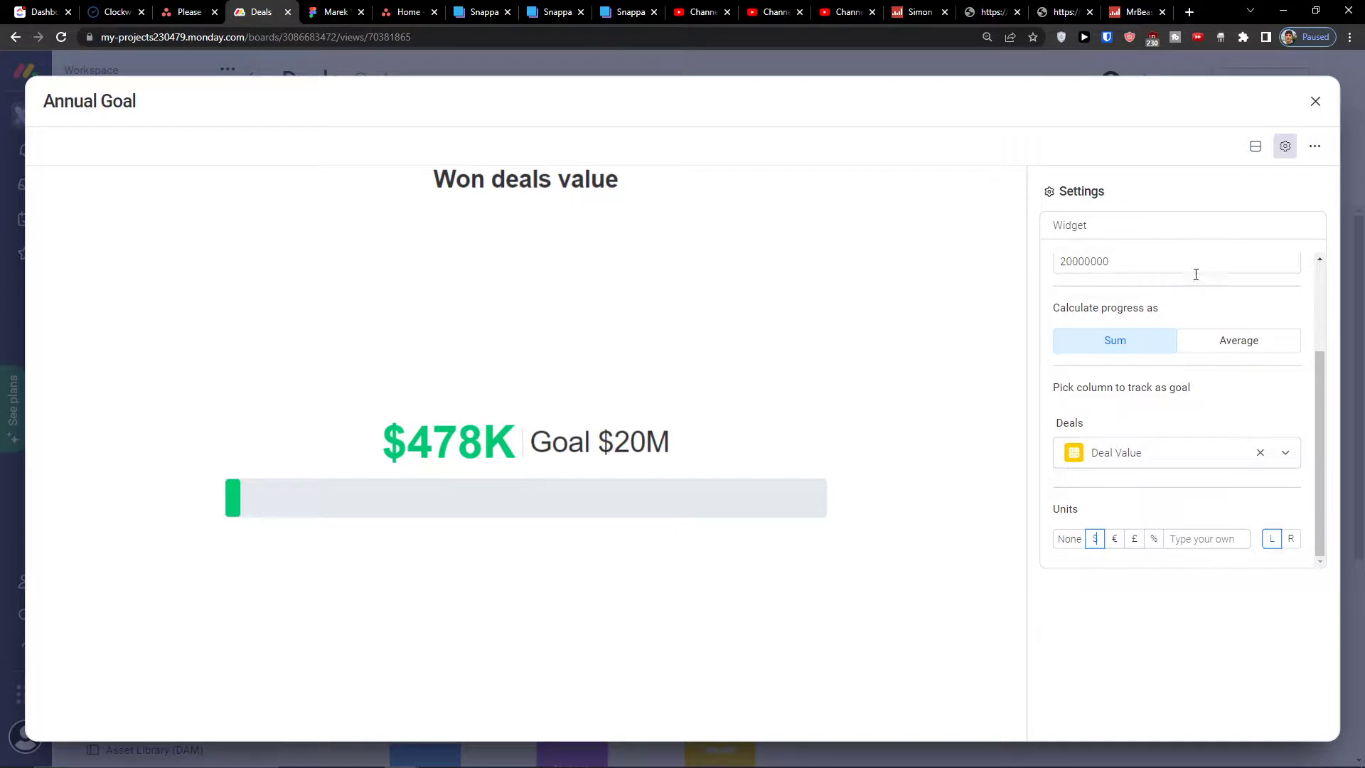
{"action": "left_click", "coordinate": [1313, 104]}
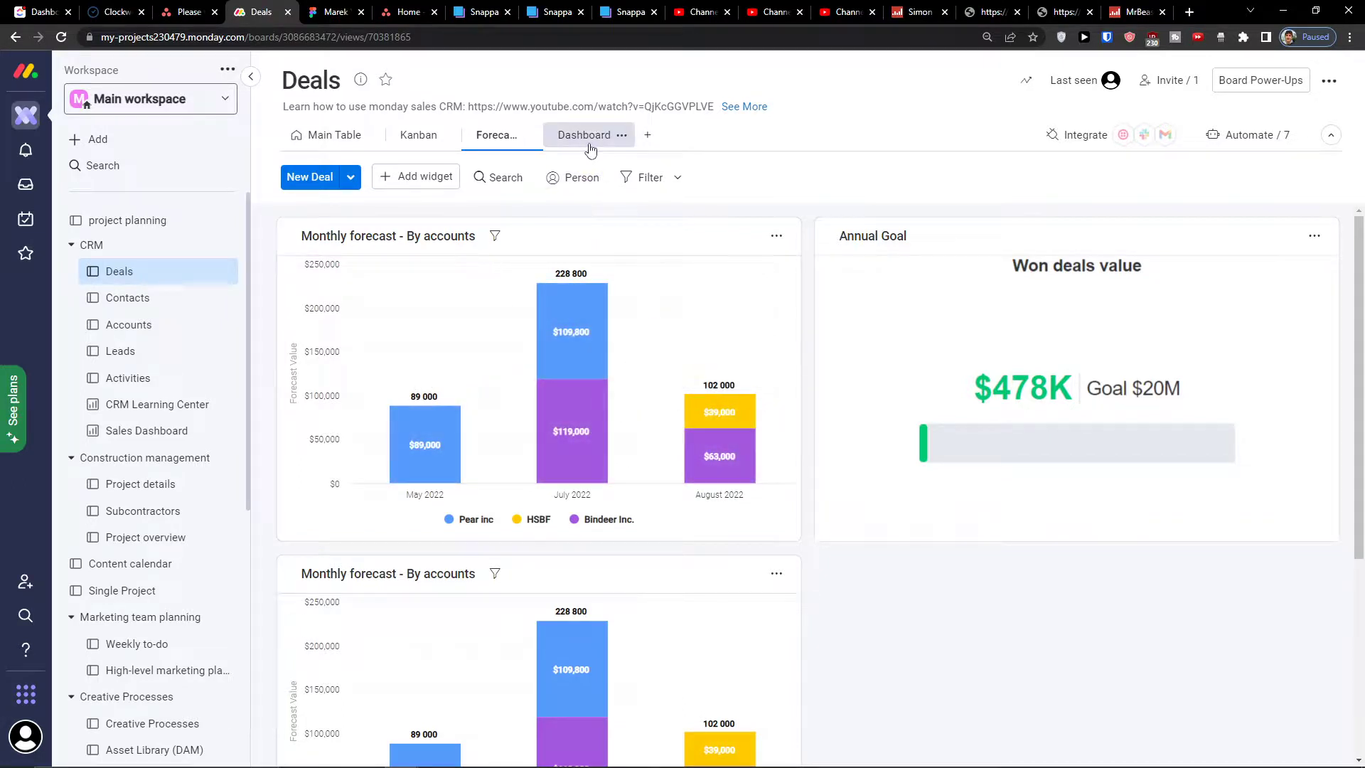
Step: Review the X axis grouping and chart type of the first Monthly forecast - By accounts widget, and close its settings
{"action": "left_click", "coordinate": [517, 255]}
{"action": "left_click", "coordinate": [776, 235]}
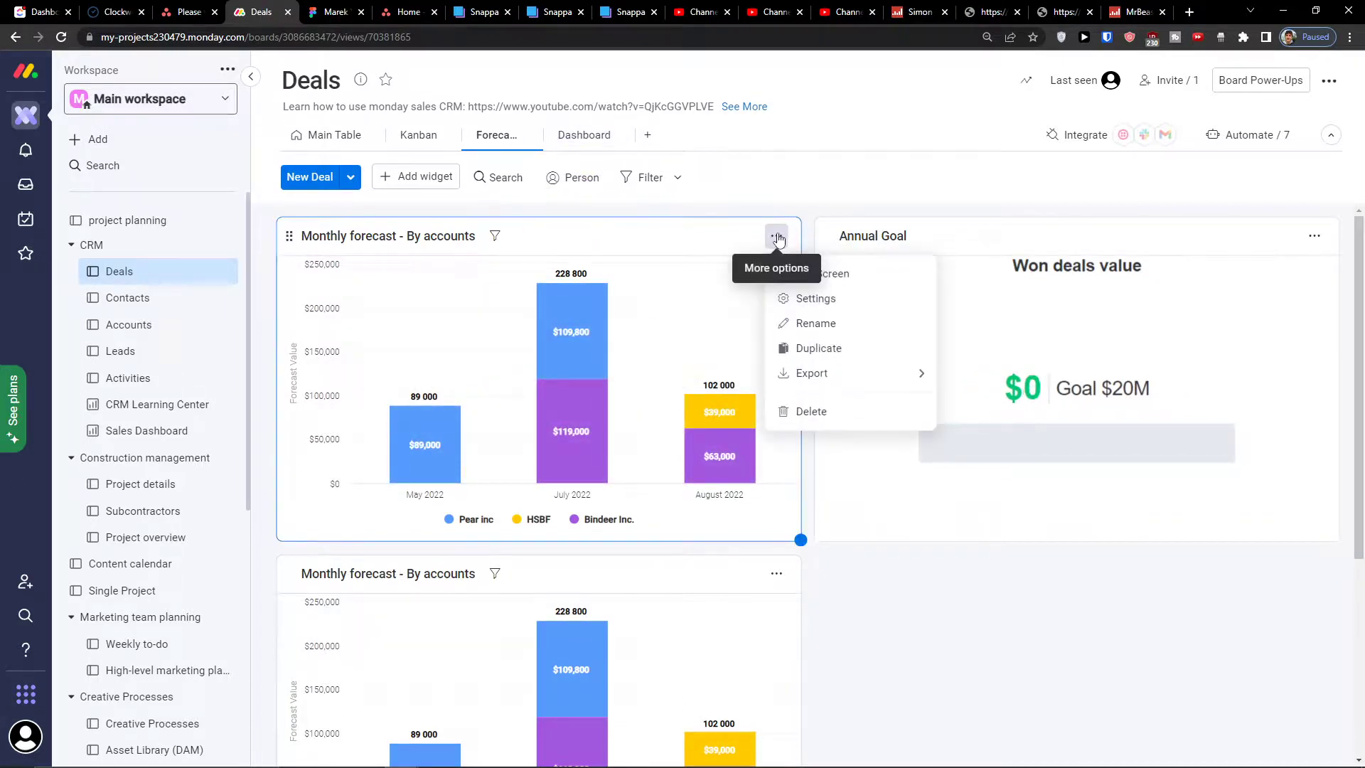
{"action": "left_click", "coordinate": [804, 311]}
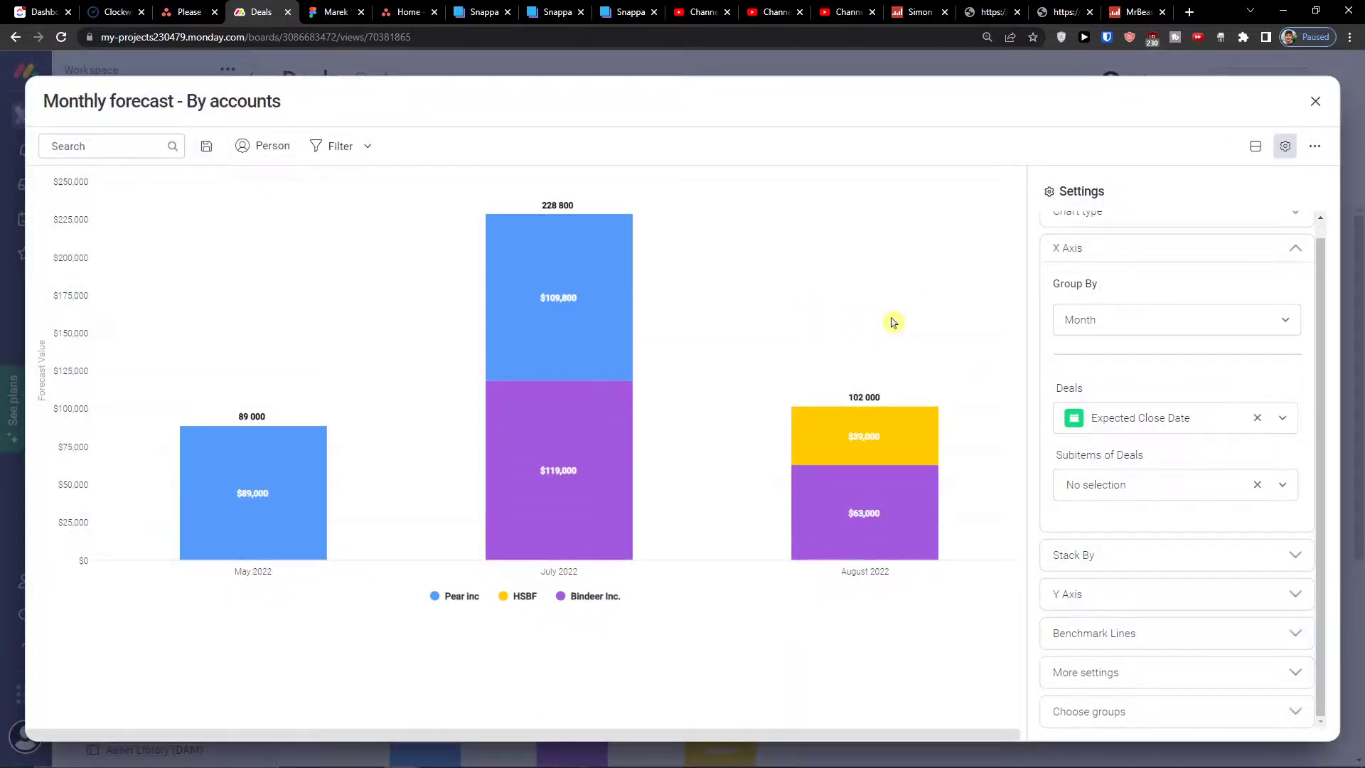
{"action": "left_click", "coordinate": [1127, 327]}
{"action": "left_click", "coordinate": [1126, 327]}
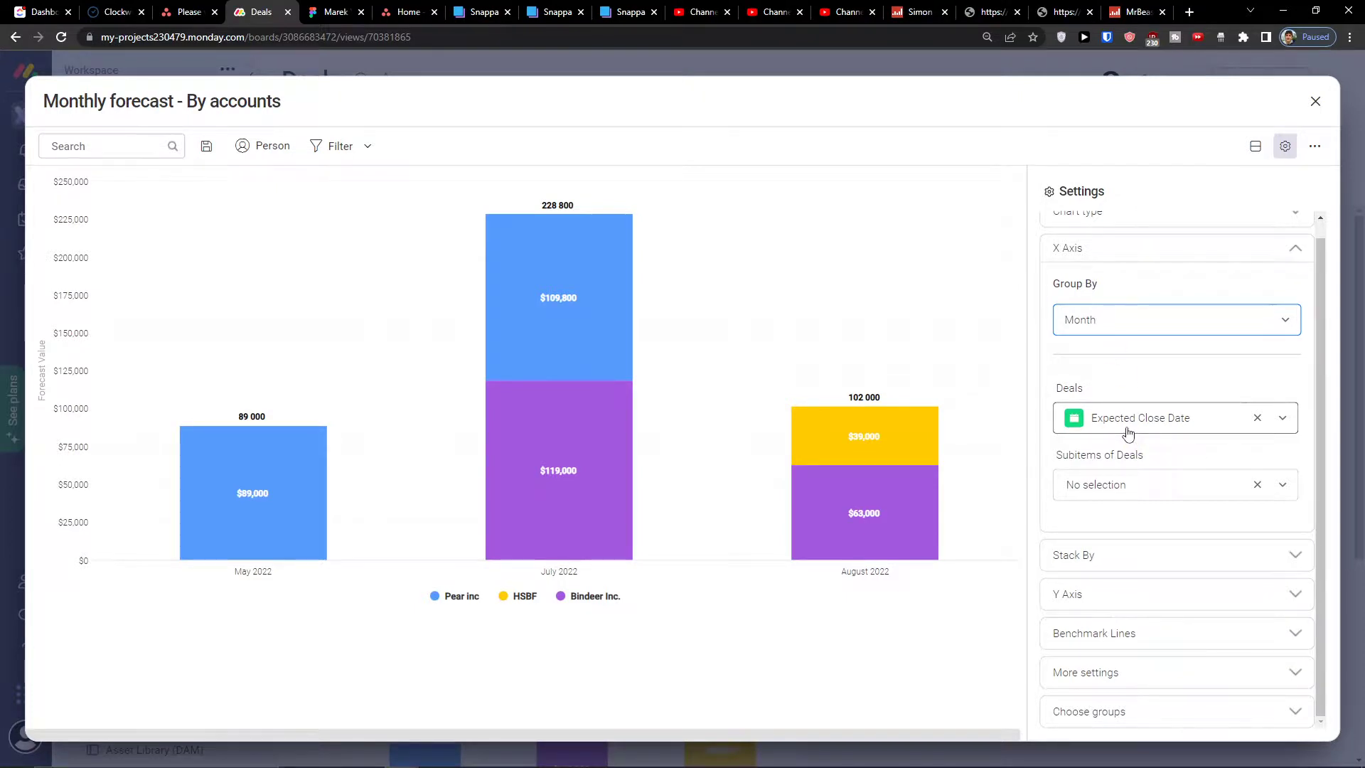
{"action": "scroll", "coordinate": [1114, 393], "scroll_direction": "up", "scroll_amount": 1}
{"action": "left_click", "coordinate": [1094, 234]}
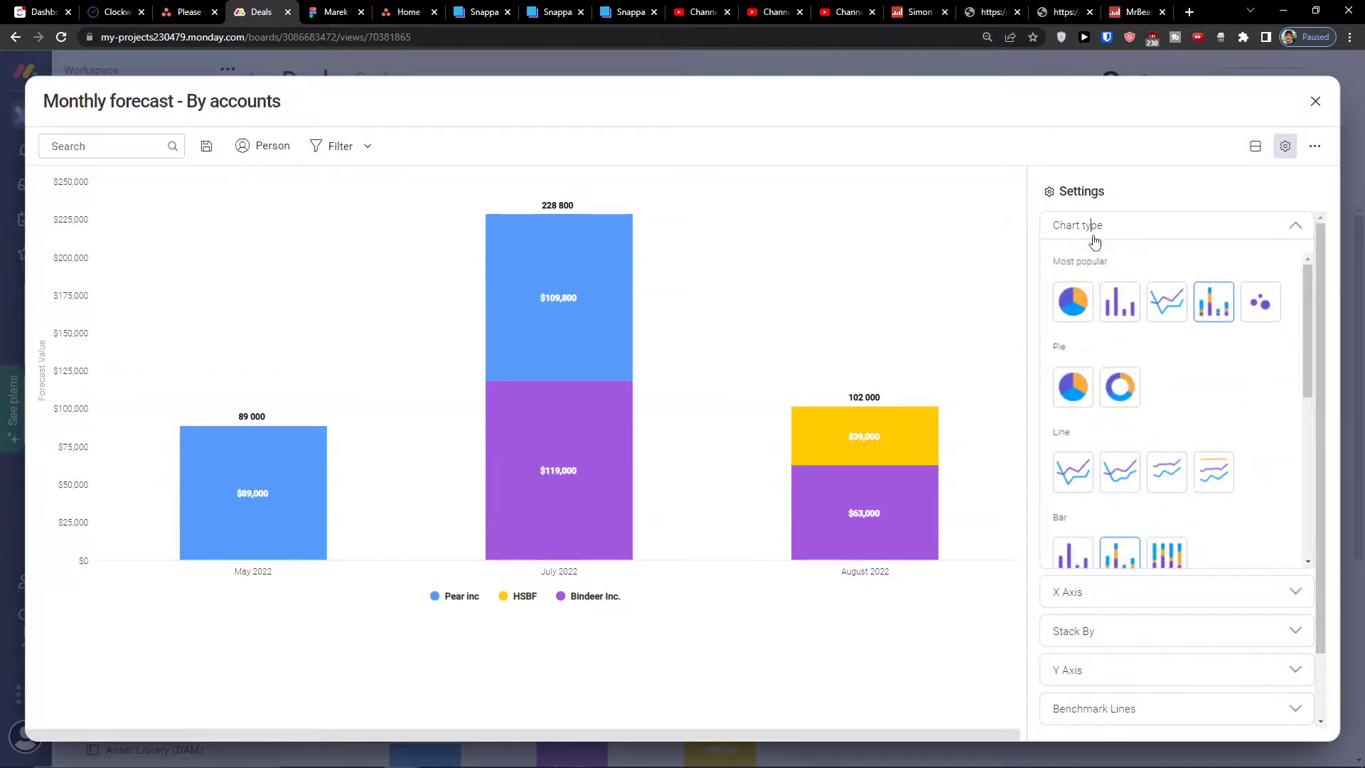
{"action": "left_click", "coordinate": [1315, 102]}
Step: Open the settings of the empty Chart widget in the Dashboard view and choose the Stacked Bar chart type
{"action": "left_click", "coordinate": [604, 142]}
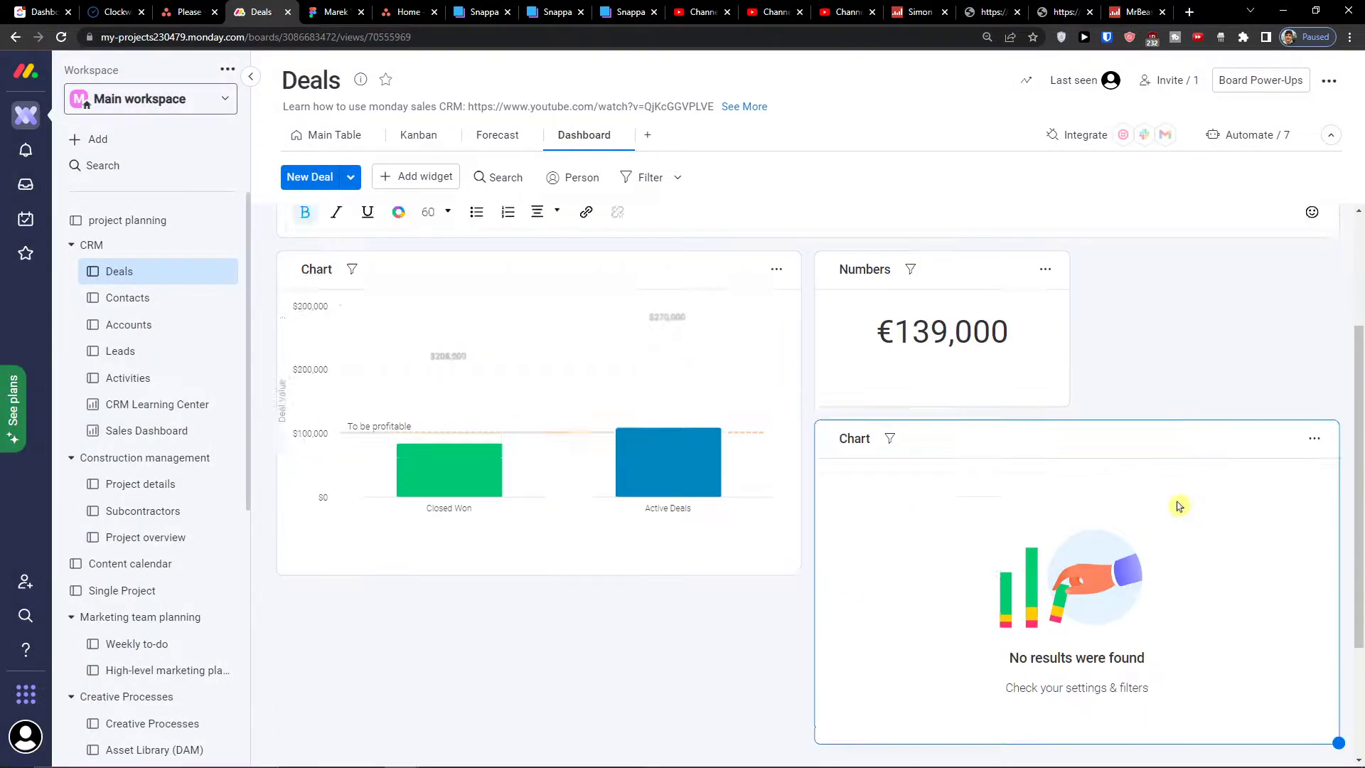
{"action": "scroll", "coordinate": [1173, 497], "scroll_direction": "down", "scroll_amount": 3}
{"action": "left_click", "coordinate": [1313, 348]}
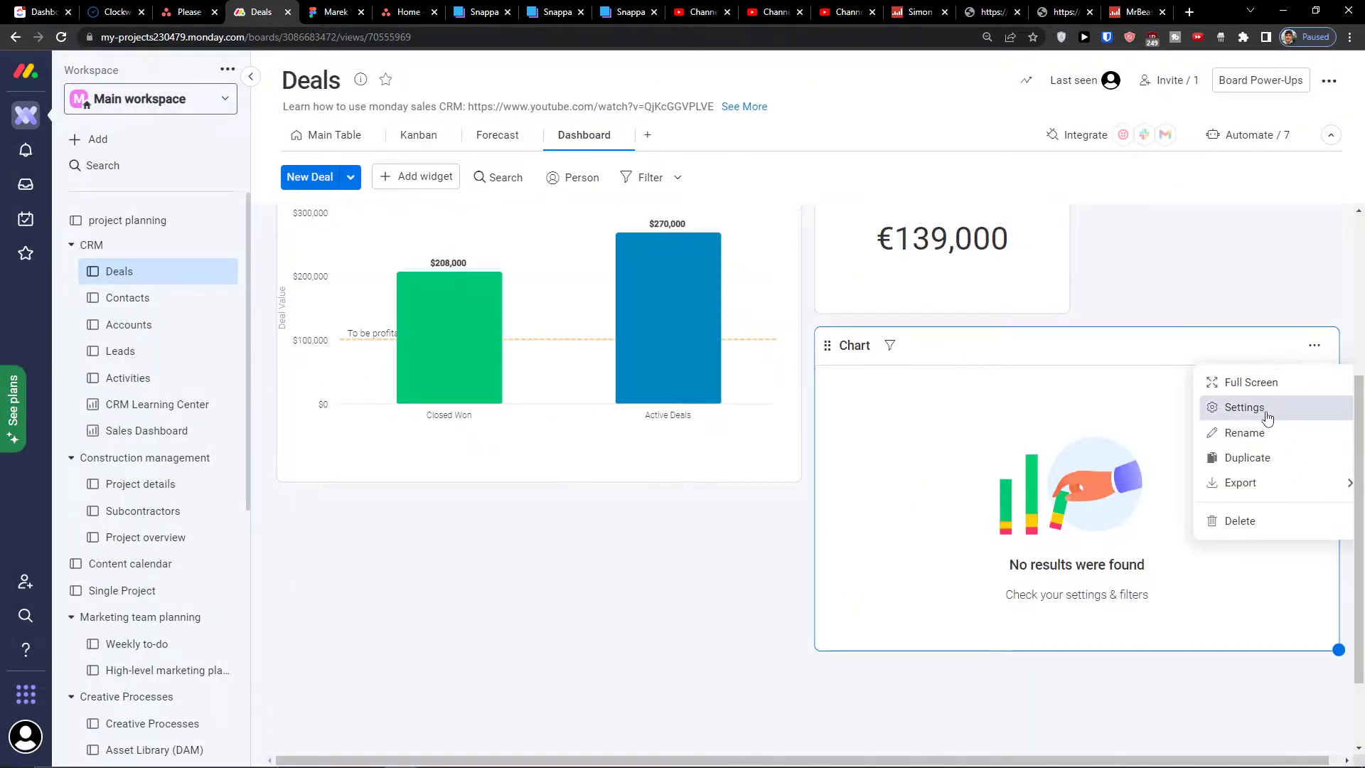
{"action": "left_click", "coordinate": [1268, 406]}
{"action": "left_click", "coordinate": [1099, 226]}
{"action": "scroll", "coordinate": [1109, 341], "scroll_direction": "down", "scroll_amount": 5}
{"action": "scroll", "coordinate": [1230, 353], "scroll_direction": "up", "scroll_amount": 5}
{"action": "left_click", "coordinate": [1209, 299]}
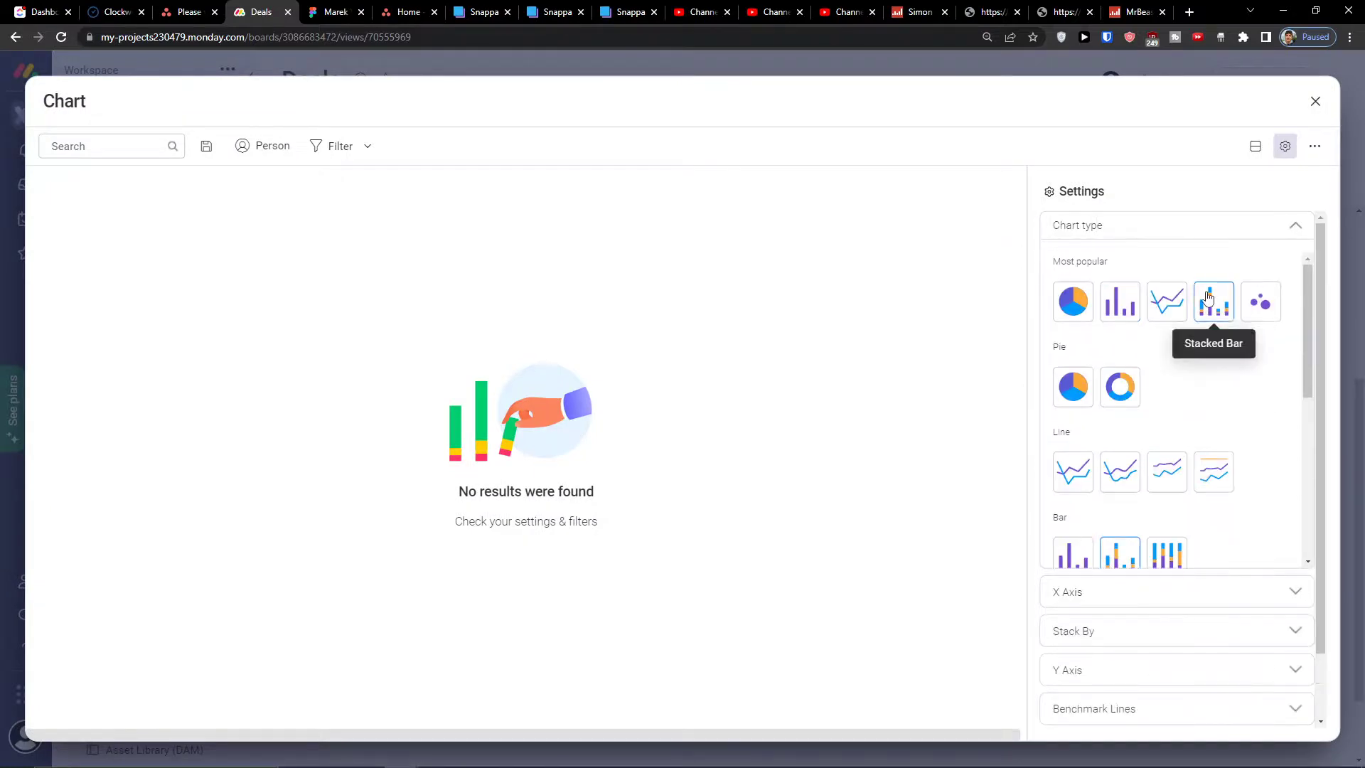
Step: Set the chart's X axis to Board for Subitems of Deals and to no selection for Deals
{"action": "left_click", "coordinate": [1185, 588]}
{"action": "left_click", "coordinate": [1100, 345]}
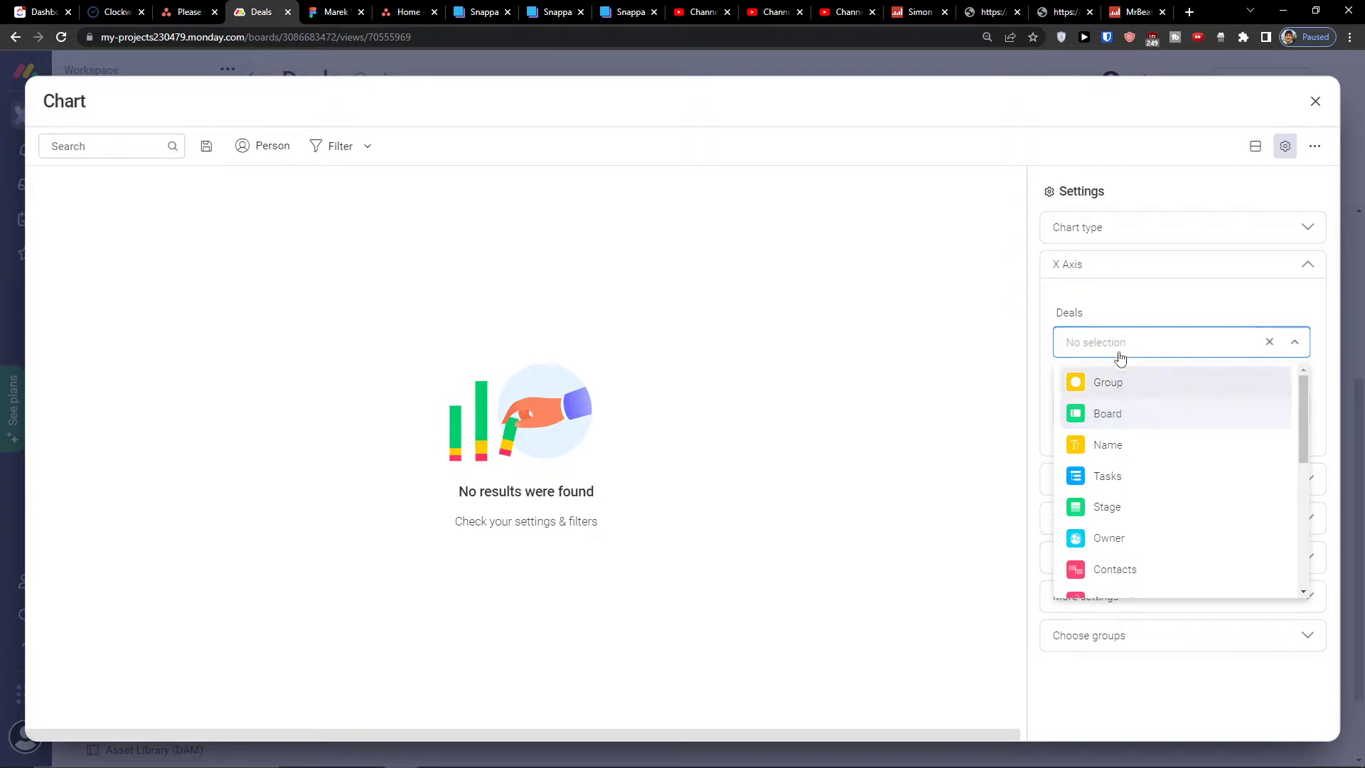
{"action": "left_click", "coordinate": [1097, 317]}
{"action": "left_click", "coordinate": [1118, 416]}
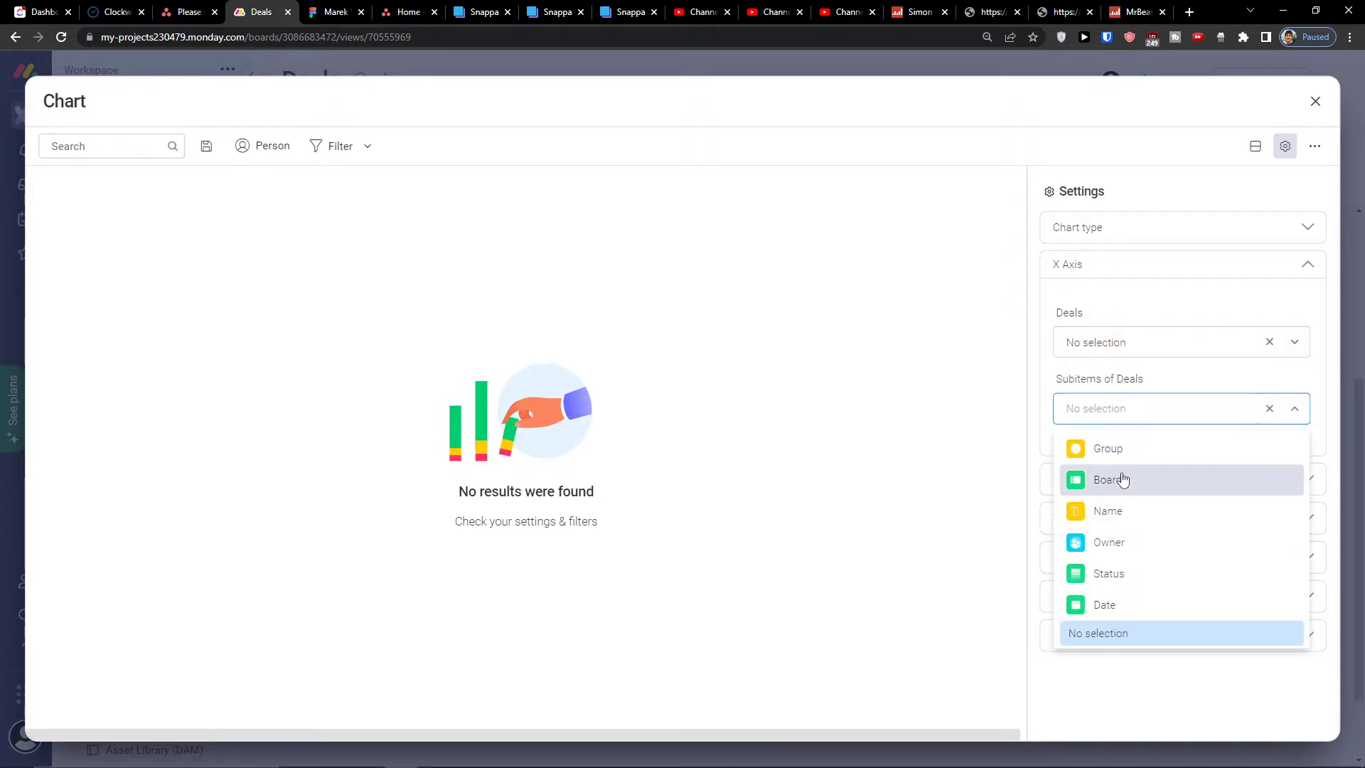
{"action": "left_click", "coordinate": [1122, 487]}
{"action": "left_click", "coordinate": [1107, 344]}
{"action": "left_click", "coordinate": [1102, 344]}
{"action": "left_click", "coordinate": [1102, 344]}
{"action": "scroll", "coordinate": [1127, 441], "scroll_direction": "down", "scroll_amount": 5}
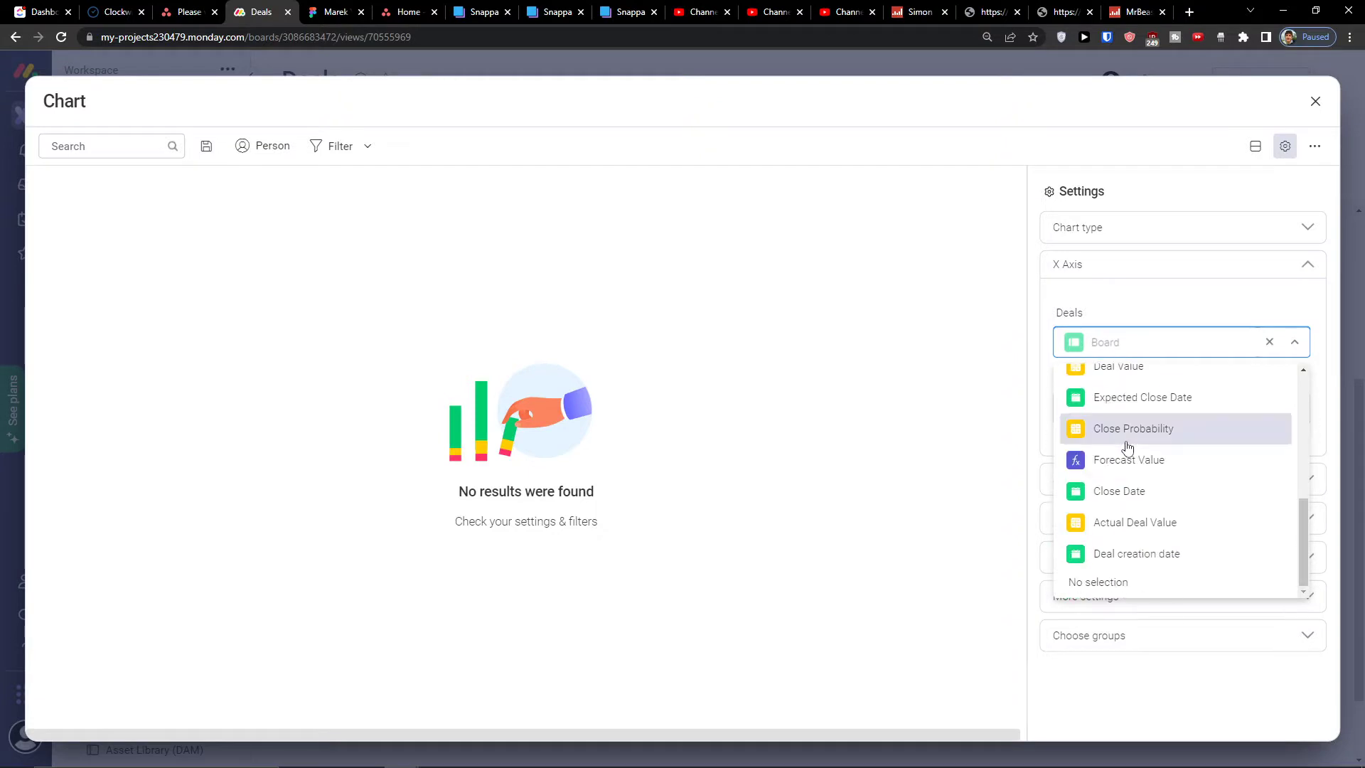
{"action": "left_click", "coordinate": [1113, 582]}
Step: Examine the Stack By column options for Deals, keep Owner and close the chart's settings
{"action": "left_click", "coordinate": [1073, 479]}
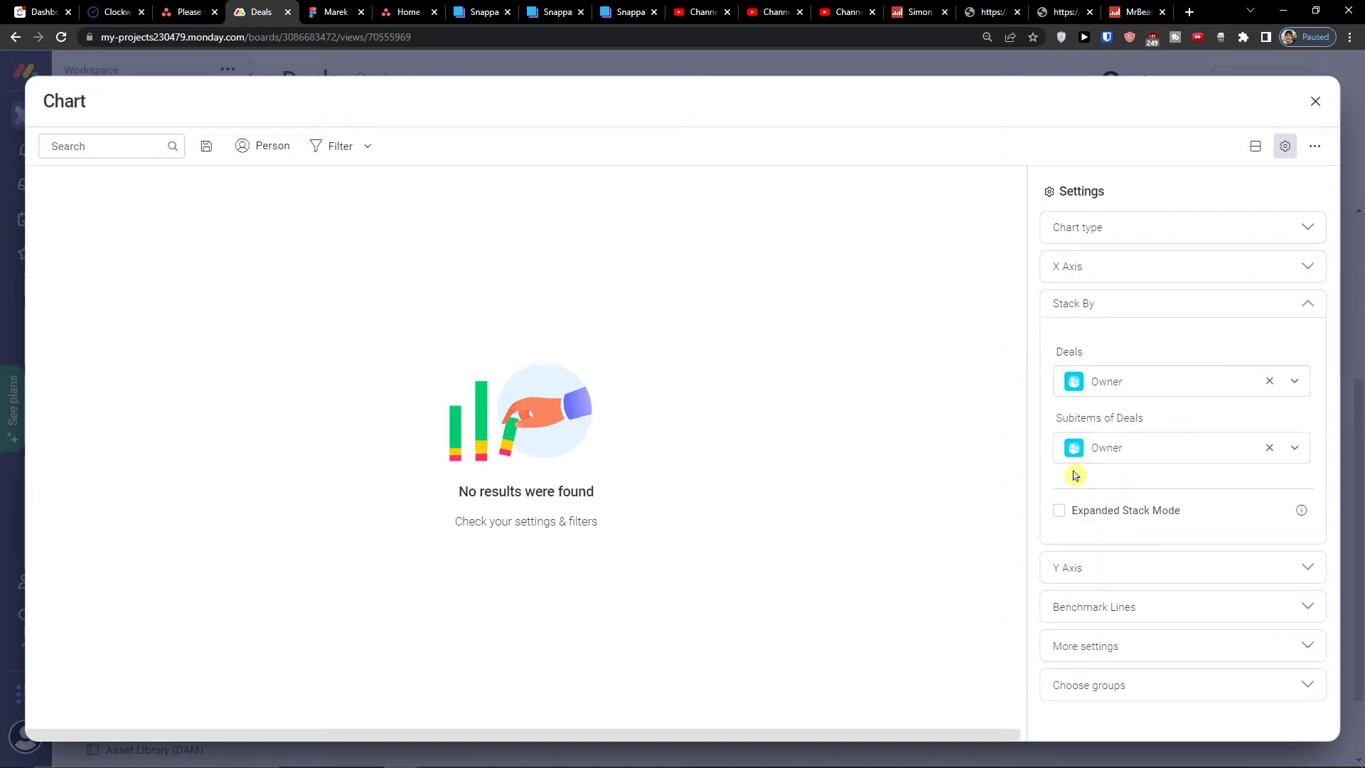
{"action": "left_click", "coordinate": [1130, 382]}
{"action": "scroll", "coordinate": [1133, 453], "scroll_direction": "down", "scroll_amount": 5}
{"action": "left_click", "coordinate": [1104, 355]}
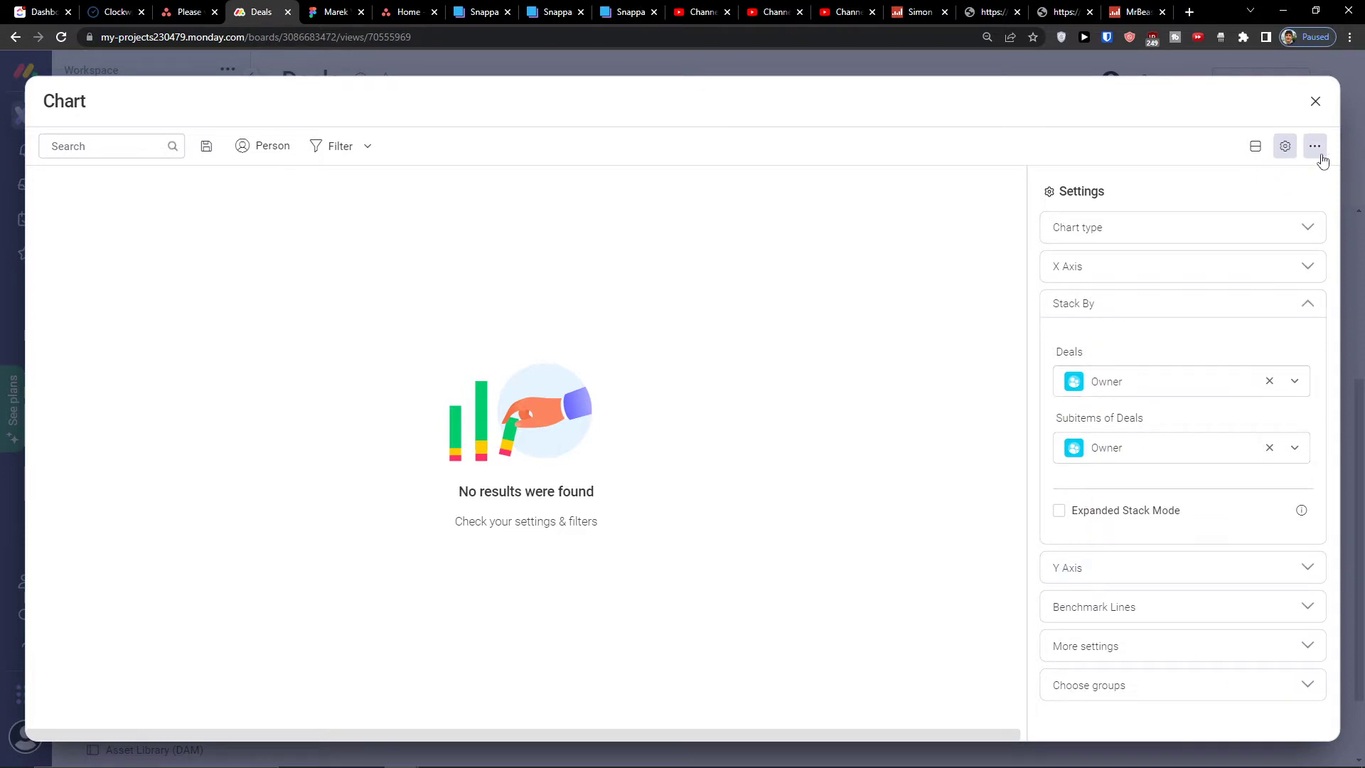
{"action": "left_click", "coordinate": [1313, 102]}
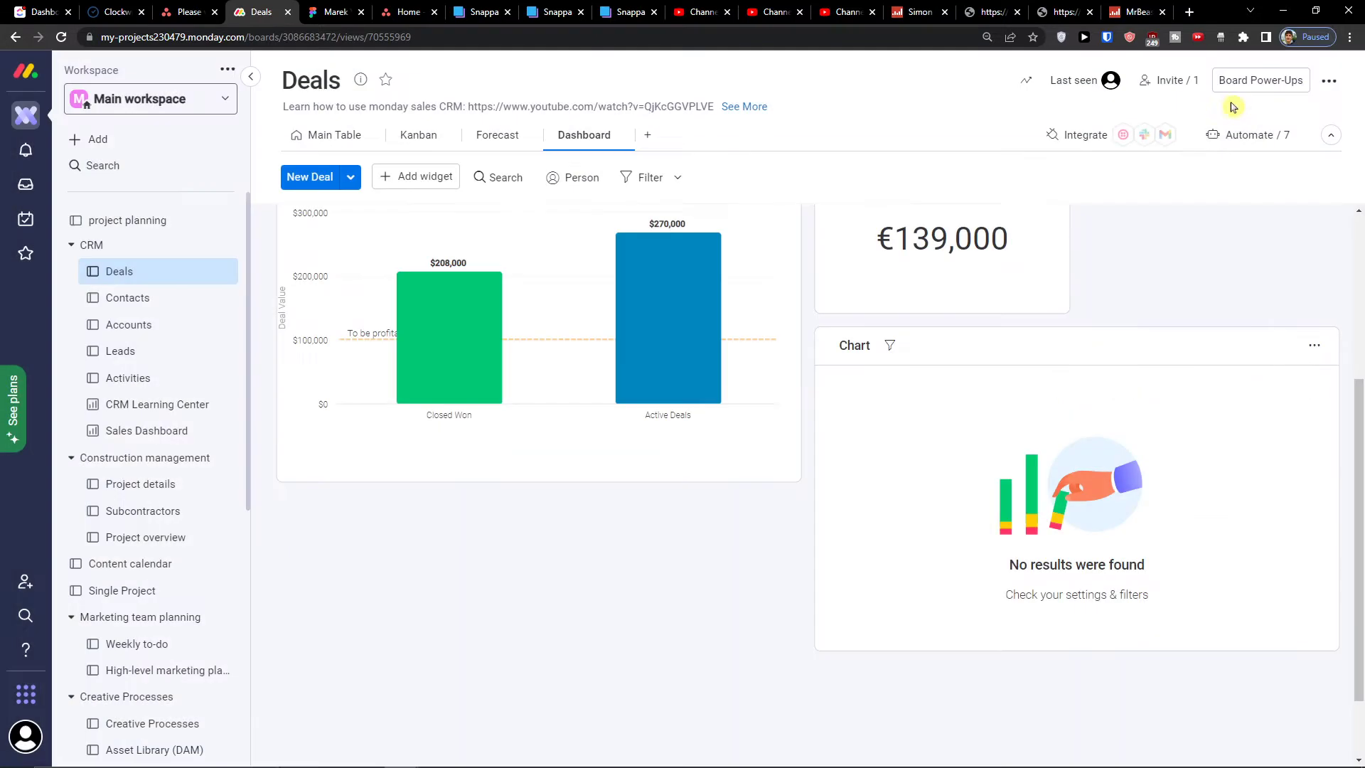
Step: Return to the Forecast view and browse the chart types available for the first Monthly forecast - By accounts widget
{"action": "left_click", "coordinate": [496, 147]}
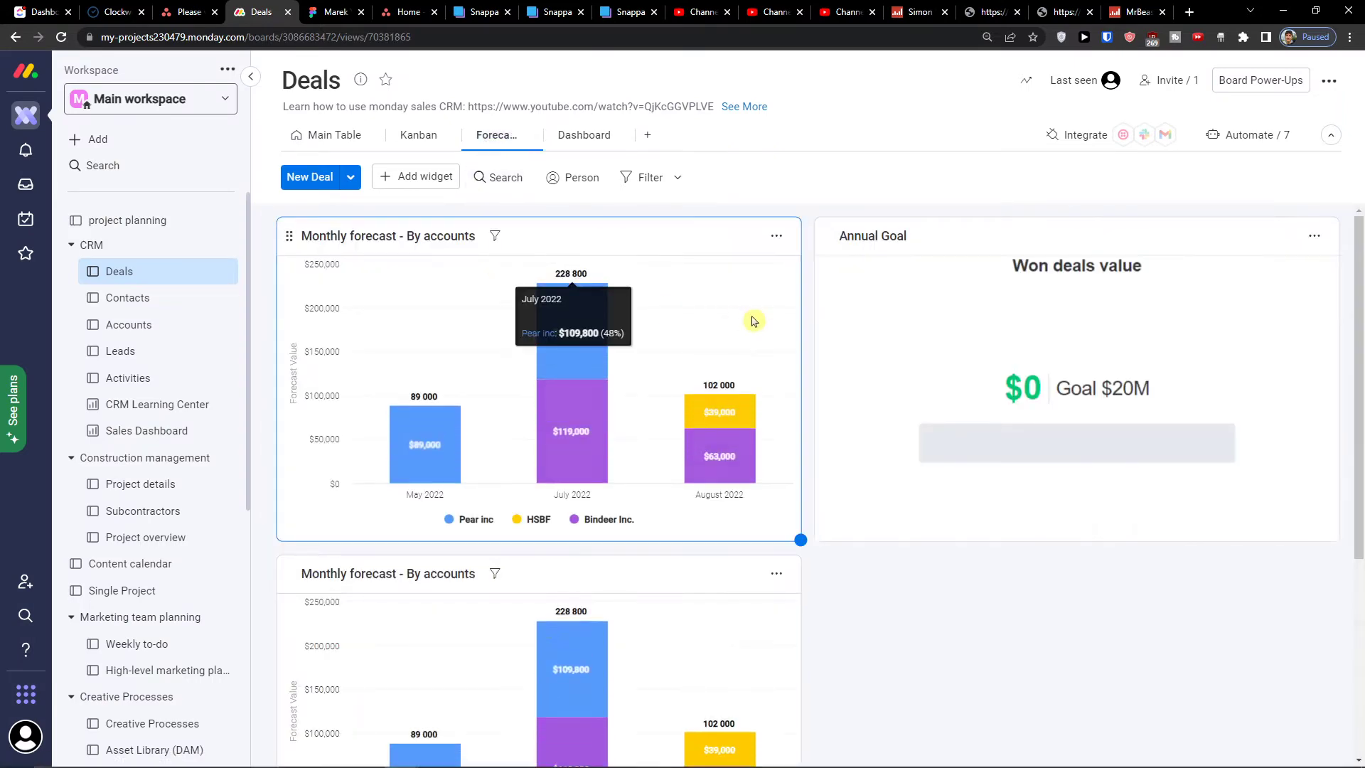
{"action": "left_click", "coordinate": [776, 236]}
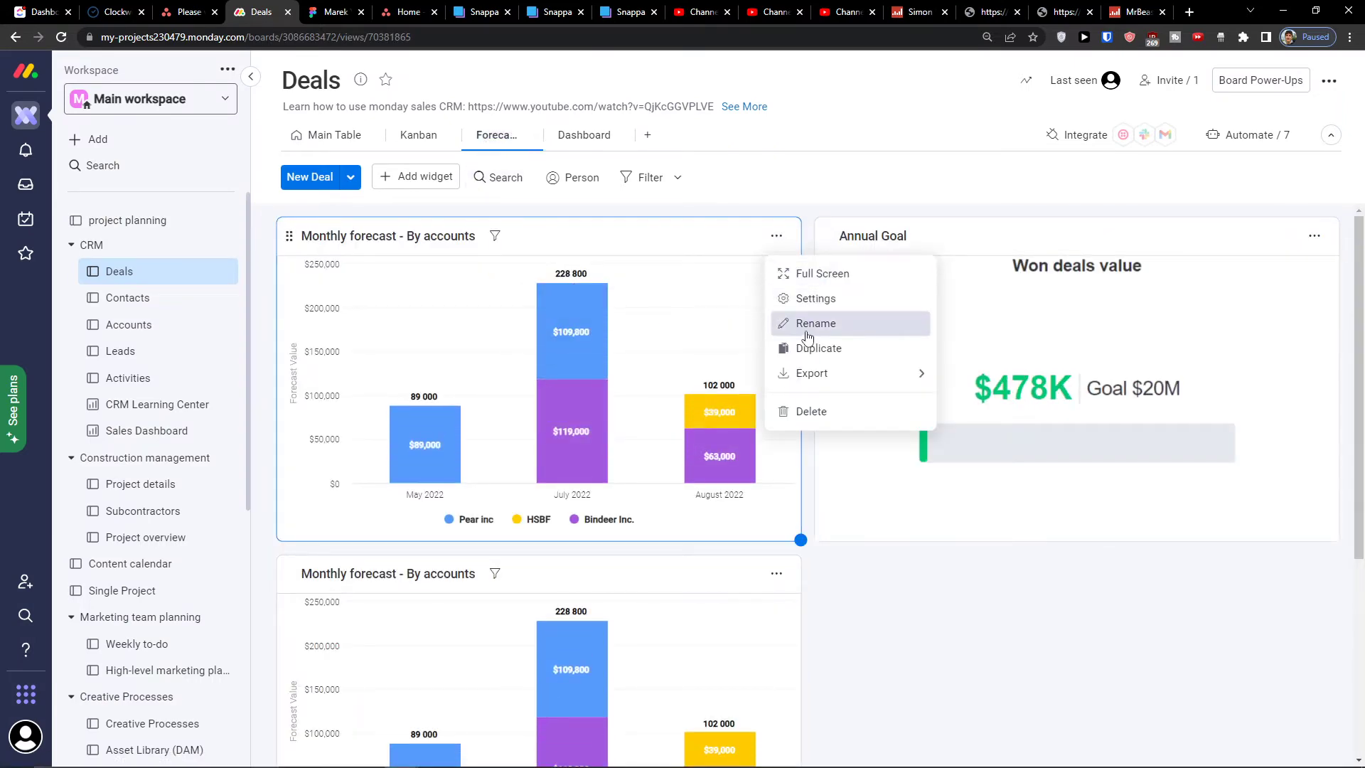
{"action": "left_click", "coordinate": [809, 295]}
{"action": "scroll", "coordinate": [1159, 334], "scroll_direction": "down", "scroll_amount": 5}
{"action": "scroll", "coordinate": [1150, 337], "scroll_direction": "up", "scroll_amount": 5}
{"action": "scroll", "coordinate": [1155, 344], "scroll_direction": "down", "scroll_amount": 4}
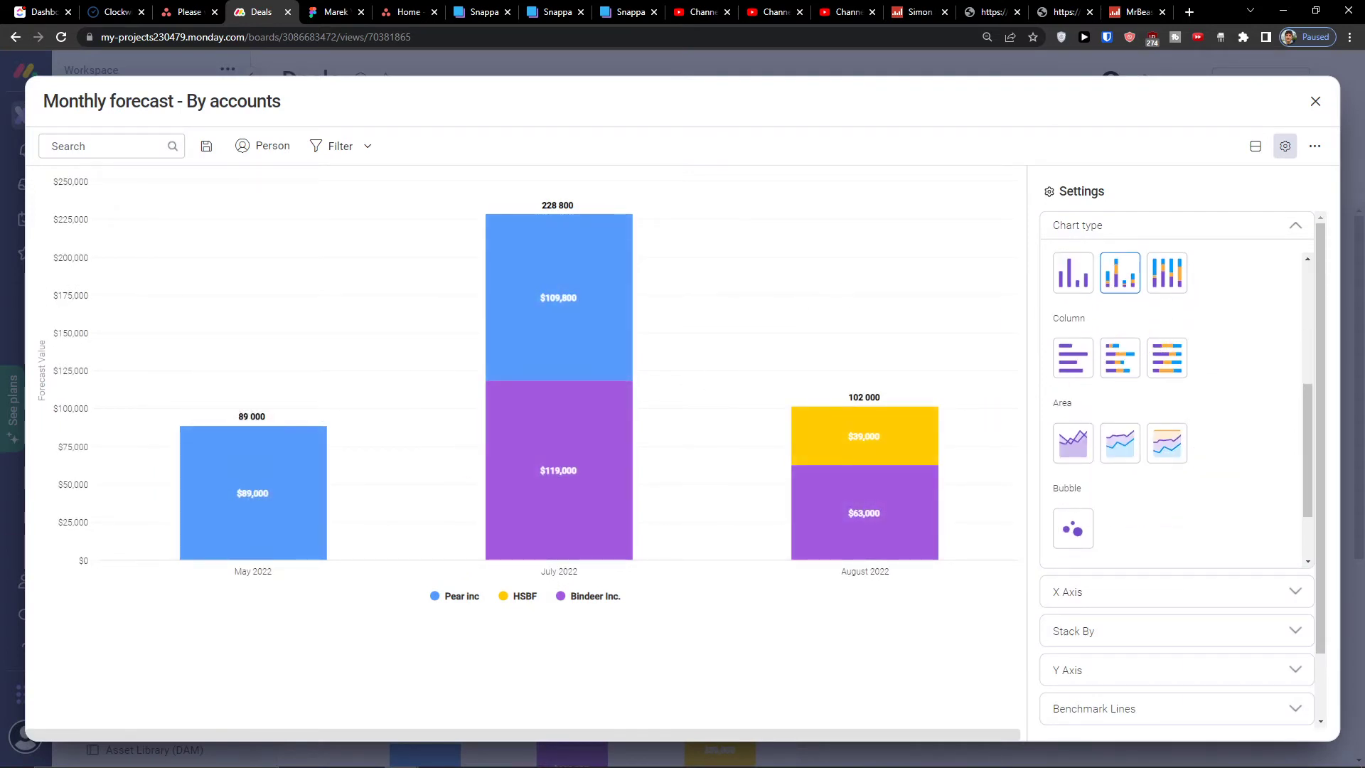